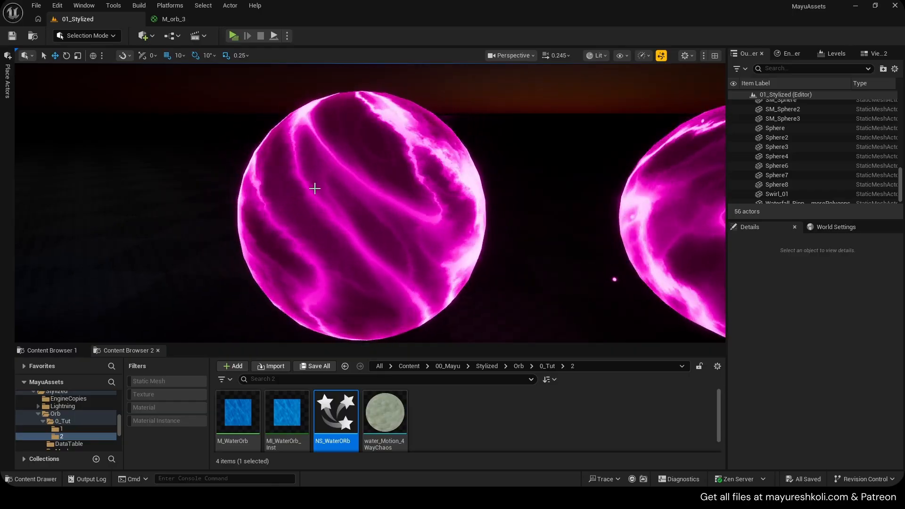
- Examine the finished orb effects in the level viewport, from the pink energy orbs to the sandy planet orbs
mouse_move(315, 189)
right_mouse_down()
mouse_move(400, 189)
mouse_move(226, 190)
mouse_move(311, 186)
mouse_move(264, 198)
mouse_move(289, 194)
mouse_move(289, 181)
mouse_move(289, 193)
mouse_move(321, 193)
mouse_move(301, 194)
mouse_move(307, 184)
mouse_move(309, 198)
mouse_move(339, 196)
mouse_move(311, 196)
mouse_move(319, 196)
right_mouse_up()
key("a")
key("d")
key("s")
key("d")
key("w")
key("q")
key("d")
key("w")
key("d")
key("s")
key("d")
key("w")
key("w")
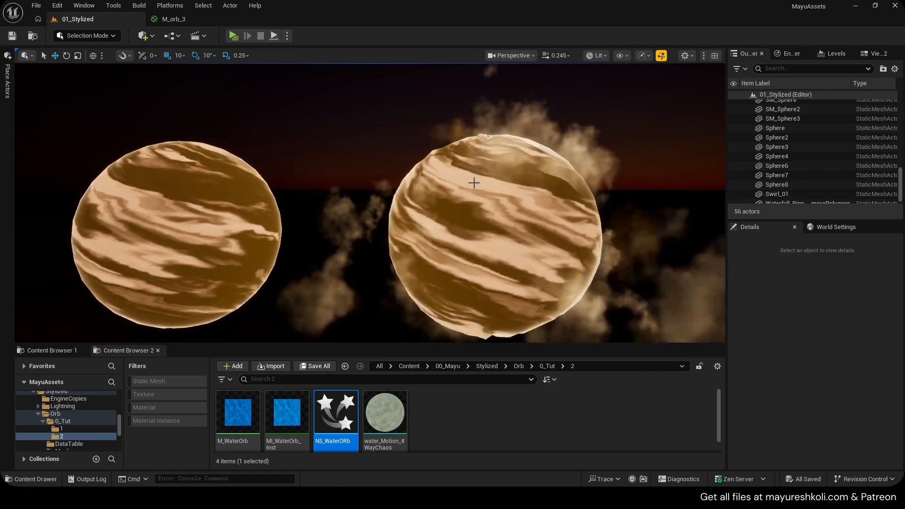
key("d")
right_click_drag(473, 182, 476, 189)
key("d")
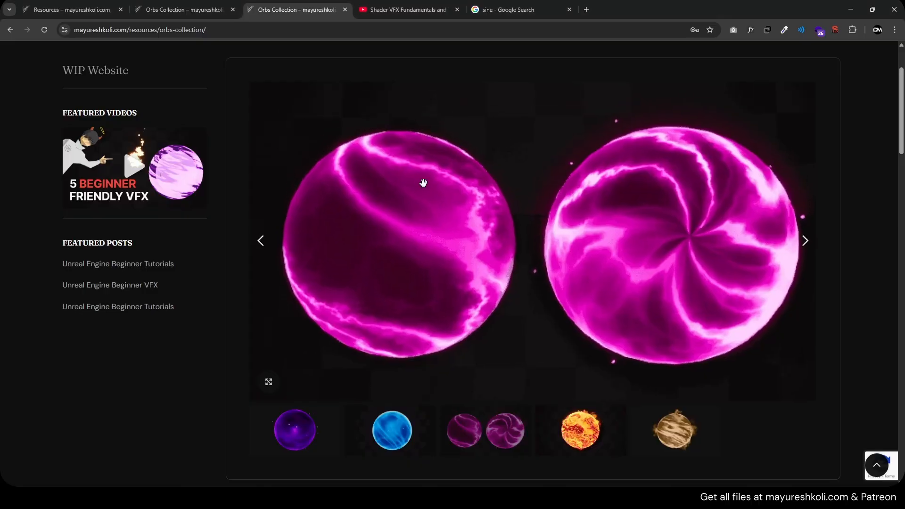
- Switch to the browser and review the Orbs Collection page's image gallery, table of contents, textures and tutorial sections
scroll(222, 162, "up", 2)
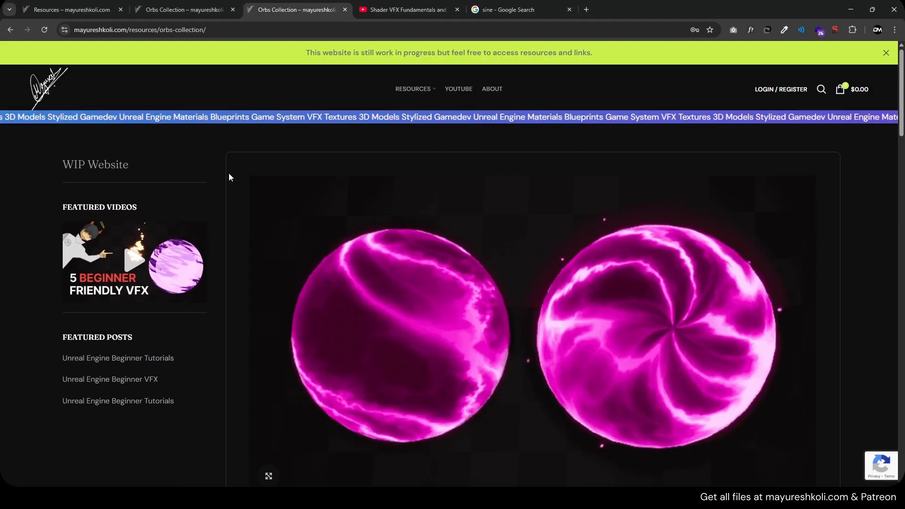
scroll(277, 155, "down", 10)
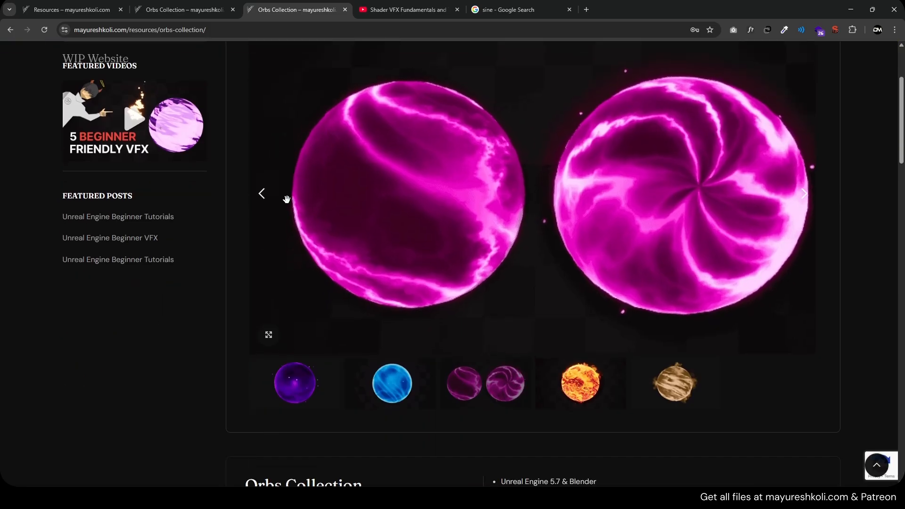
scroll(237, 193, "down", 8)
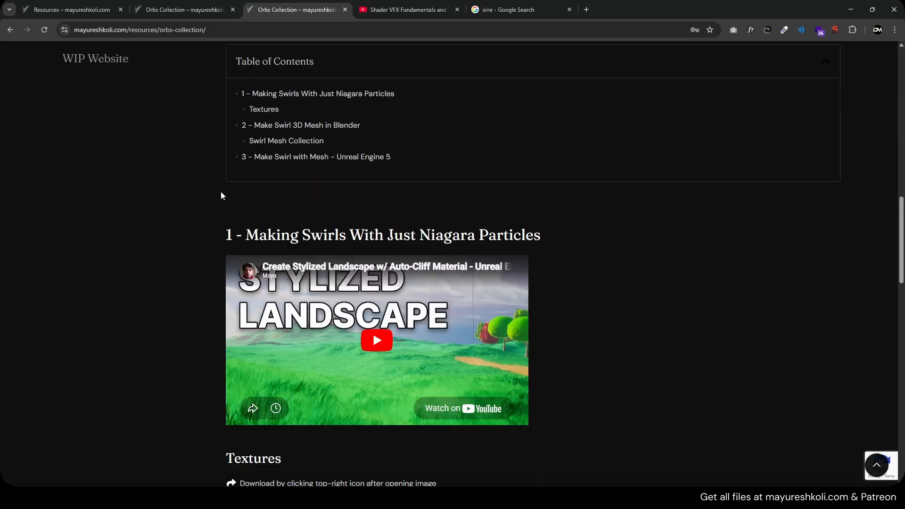
scroll(518, 213, "down", 3)
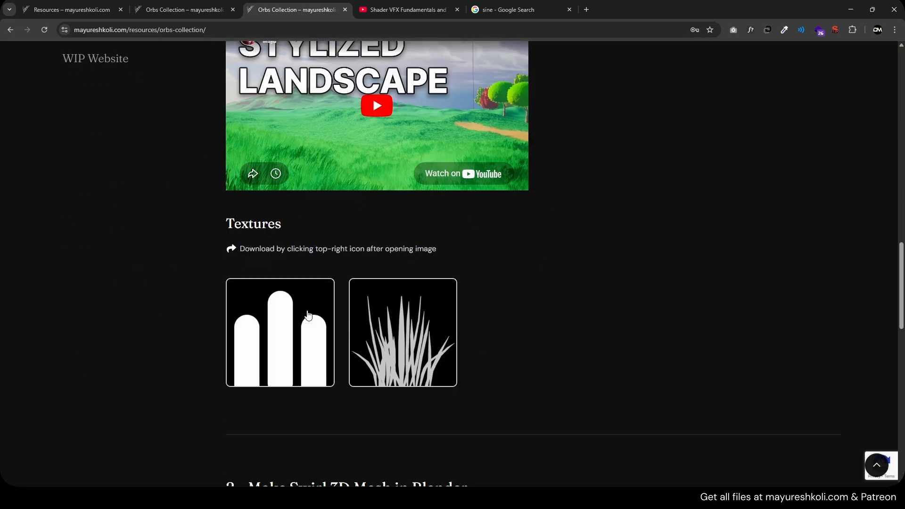
scroll(309, 314, "down", 15)
scroll(216, 310, "up", 5)
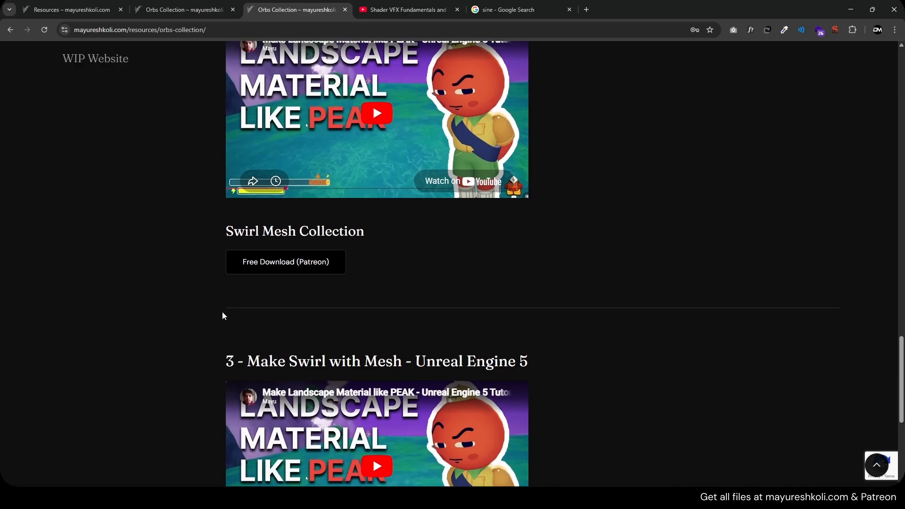
scroll(223, 318, "up", 18)
scroll(310, 308, "down", 3)
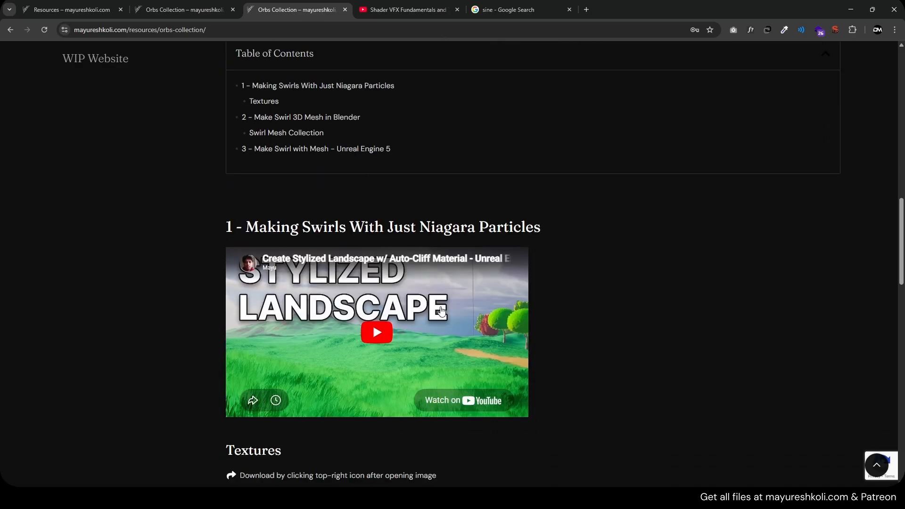
scroll(426, 300, "down", 5)
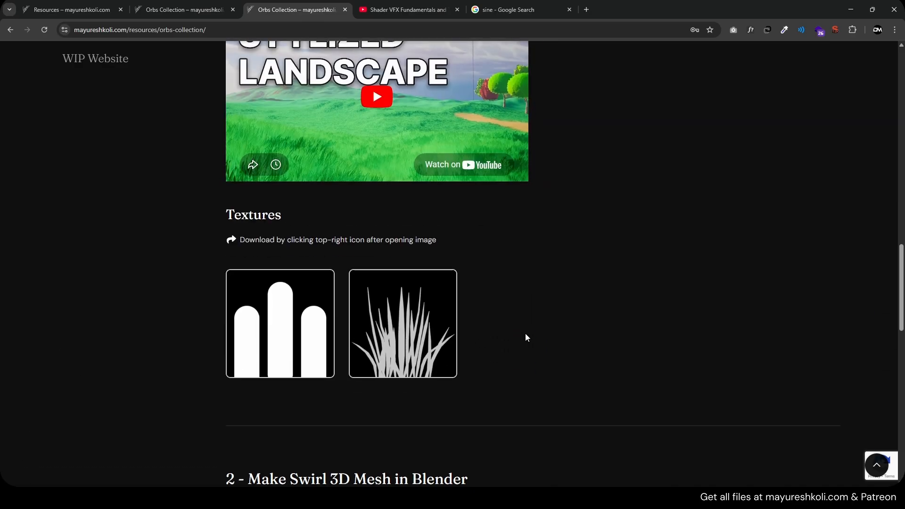
scroll(527, 338, "down", 2)
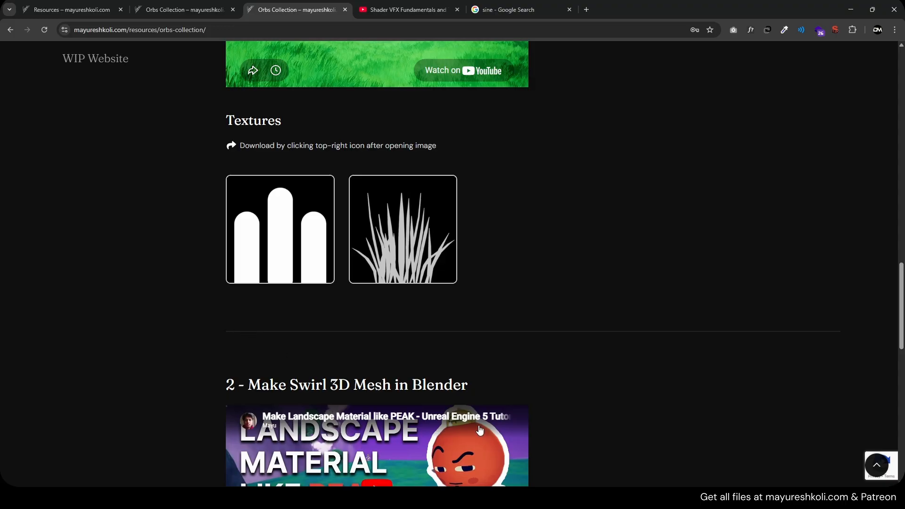
left_click(448, 498)
scroll(510, 324, "up", 2)
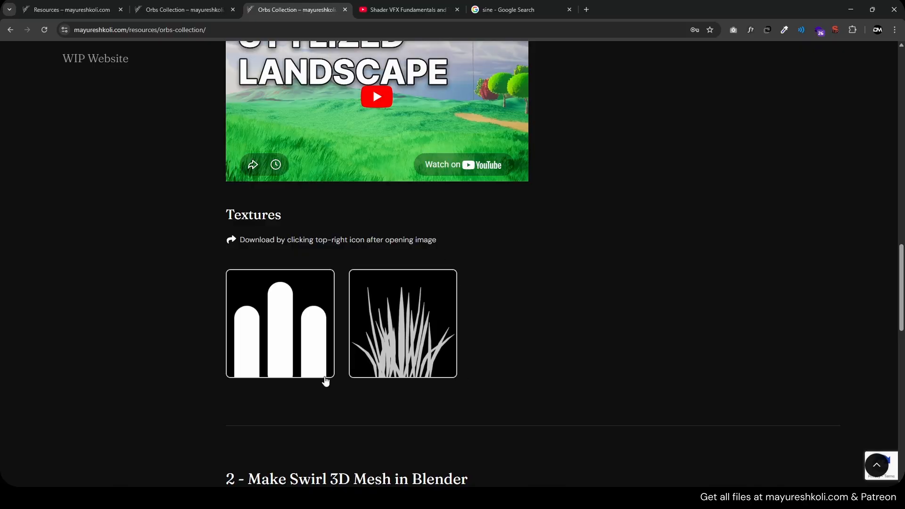
- Go over the Orbs Collection page again, checking its download options, table of contents and embedded tutorial videos
scroll(490, 331, "down", 1)
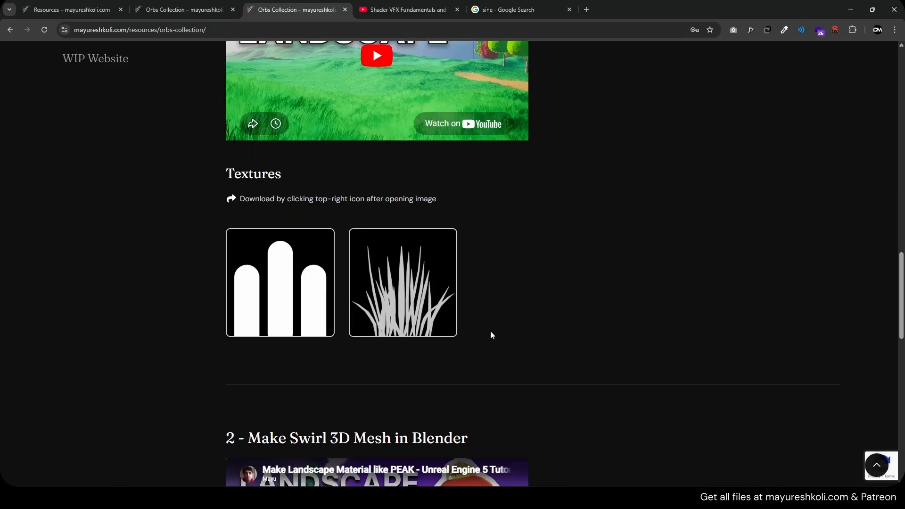
scroll(553, 336, "up", 15)
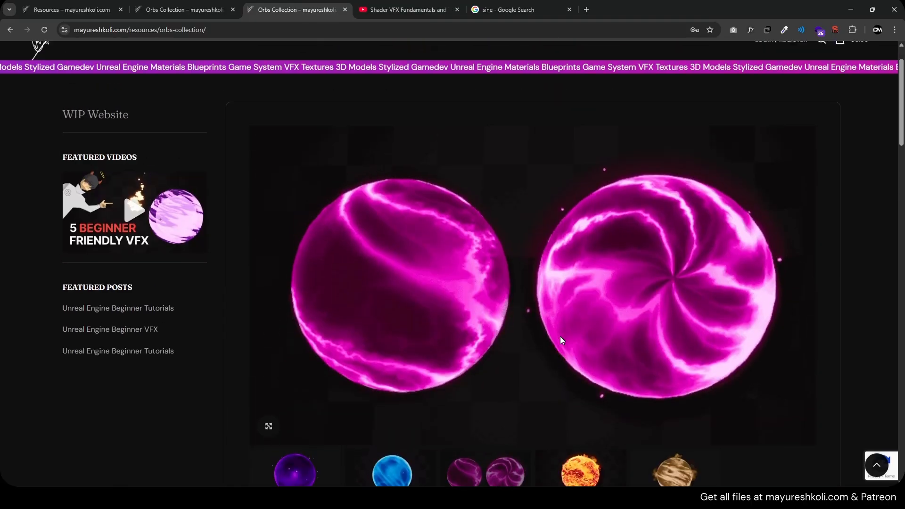
scroll(561, 336, "down", 5)
scroll(309, 348, "up", 4)
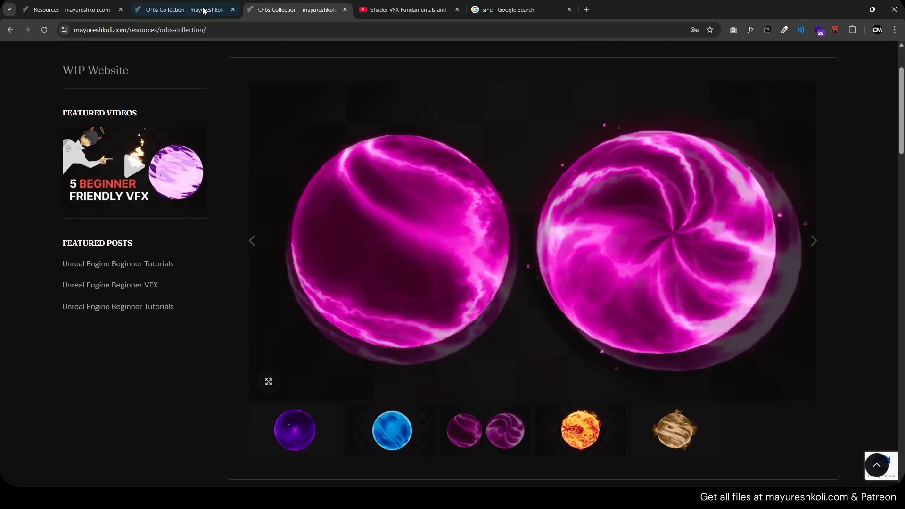
scroll(419, 323, "down", 10)
scroll(394, 313, "down", 15)
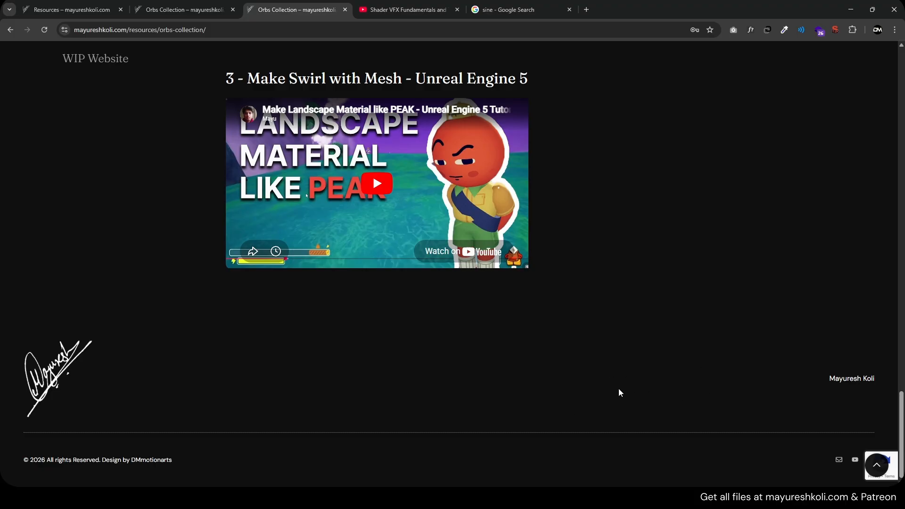
scroll(620, 393, "up", 15)
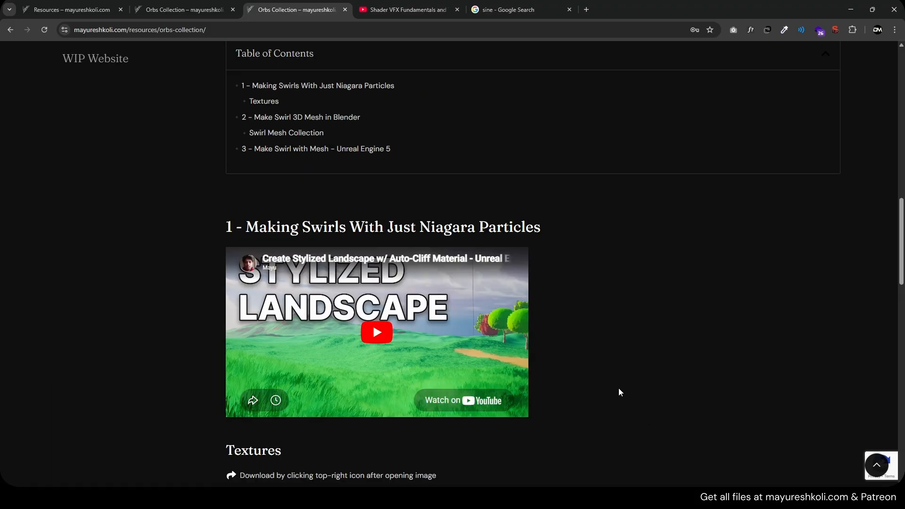
scroll(608, 389, "up", 2)
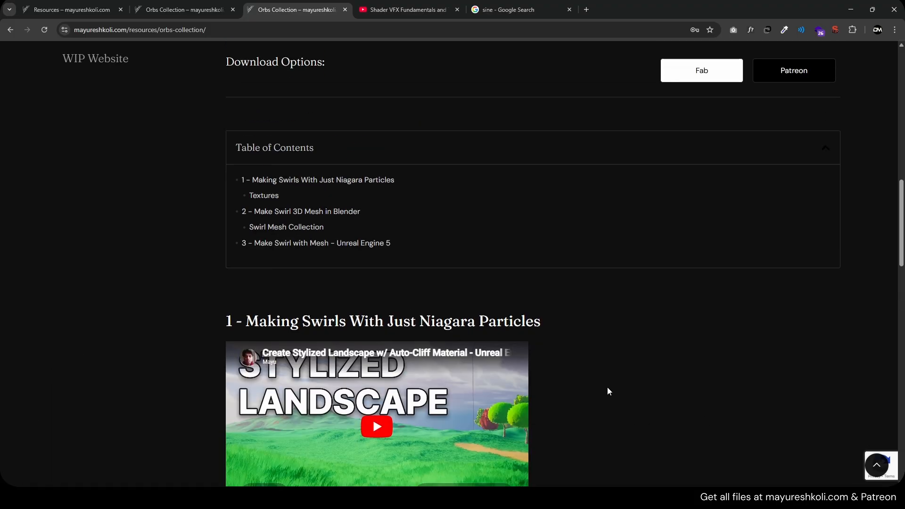
scroll(460, 344, "up", 12)
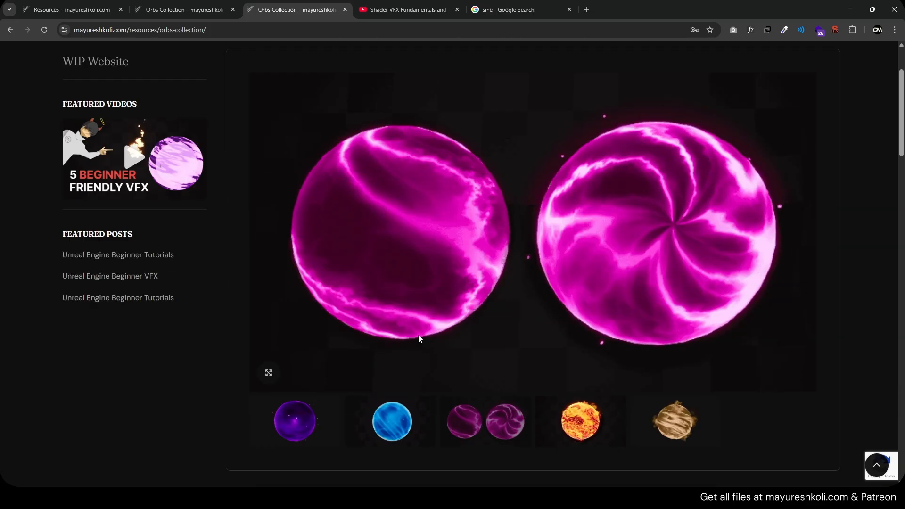
scroll(419, 338, "up", 2)
scroll(418, 338, "down", 3)
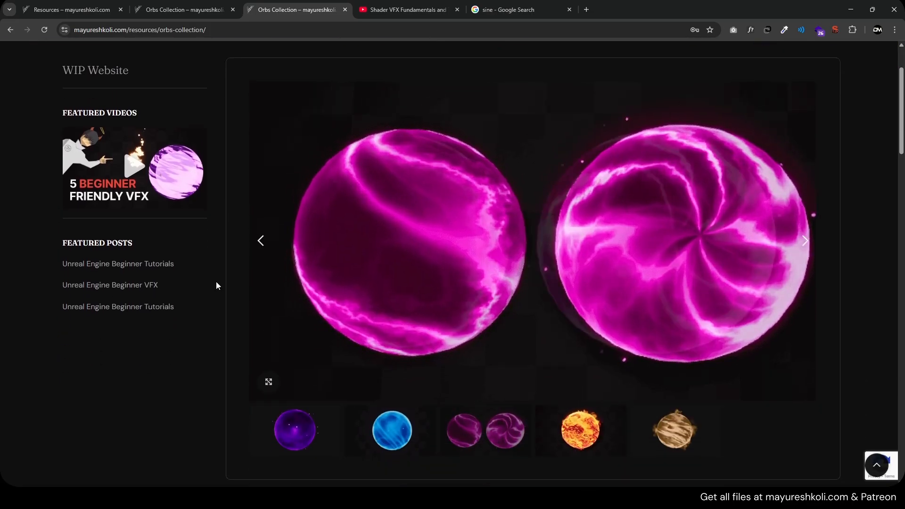
scroll(240, 303, "down", 5)
scroll(231, 304, "down", 4)
middle_click(217, 302)
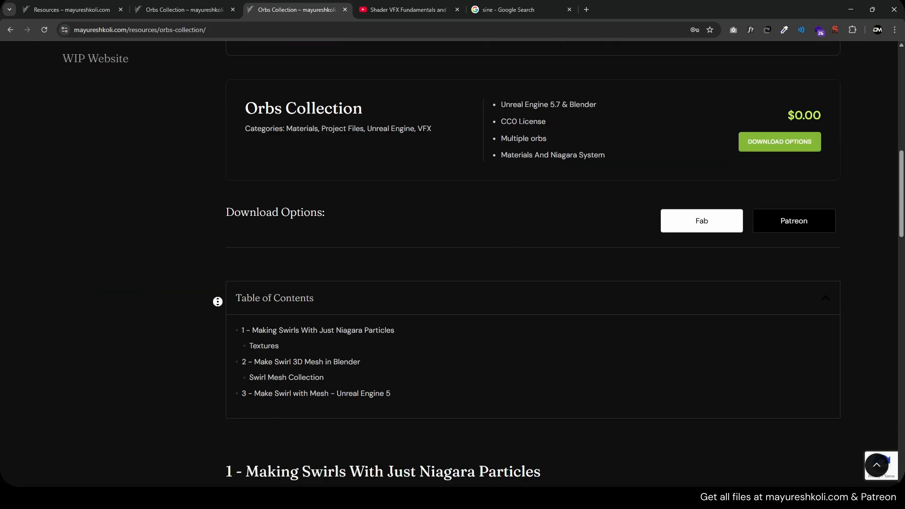
middle_click_drag(217, 301, 236, 122)
middle_click(228, 156)
middle_click(228, 156)
middle_click(227, 156)
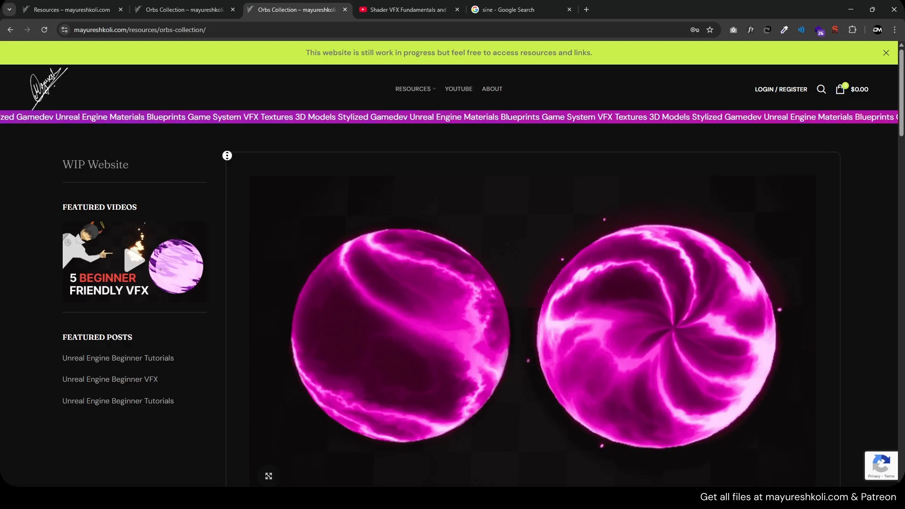
- Open the site's Textures page in a new tab and browse the texture gallery through to its second page
mouse_move(403, 94)
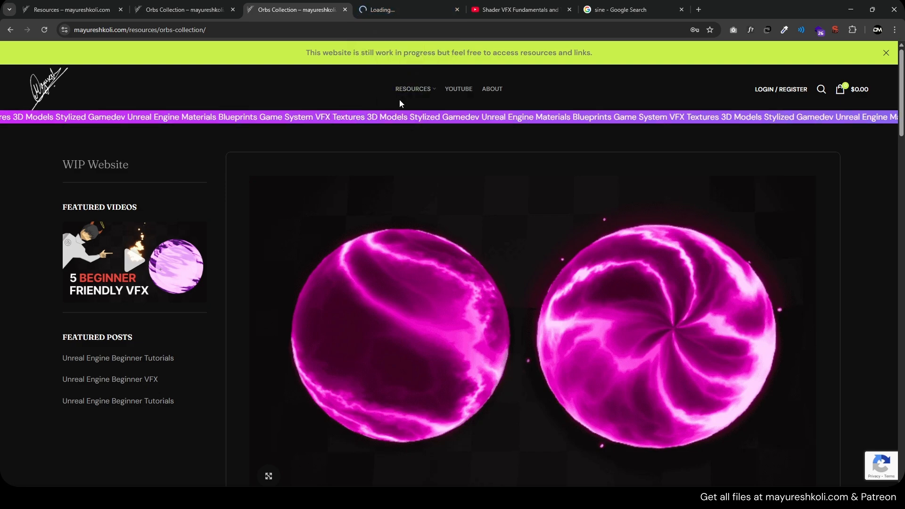
left_click(410, 6)
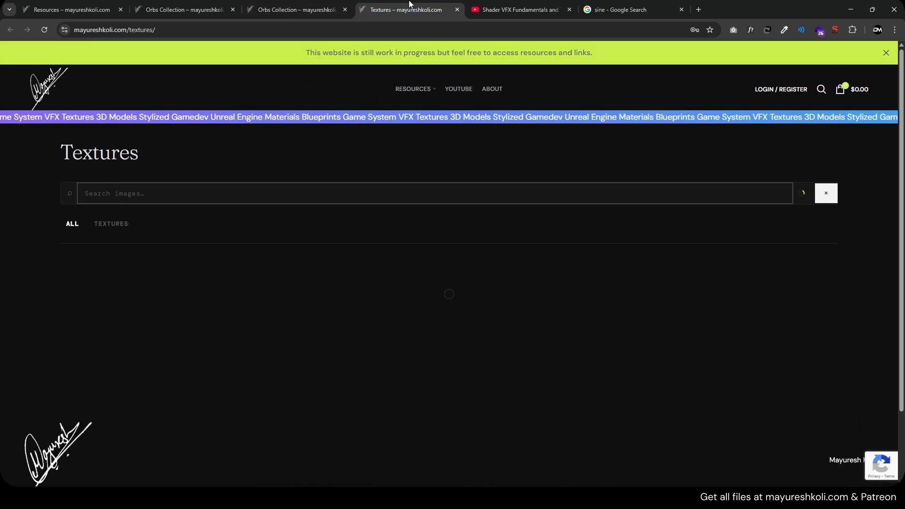
scroll(379, 202, "down", 4)
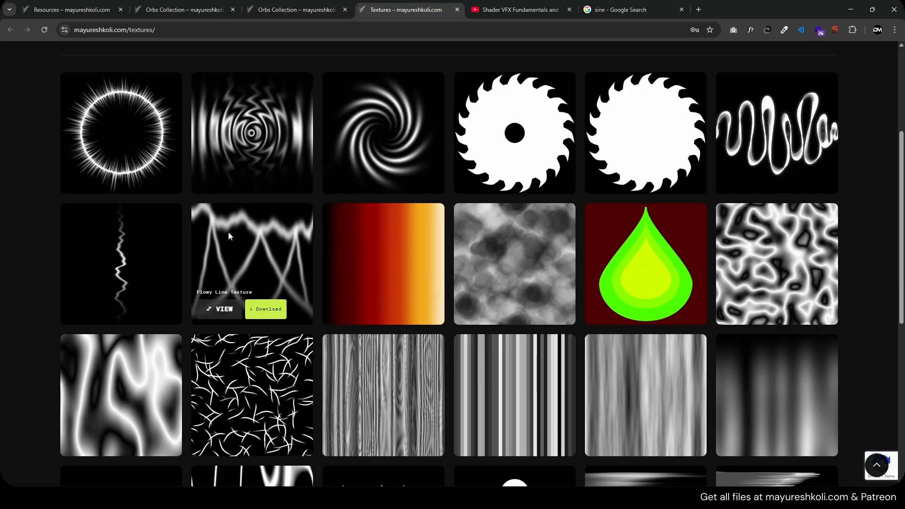
scroll(429, 304, "down", 4)
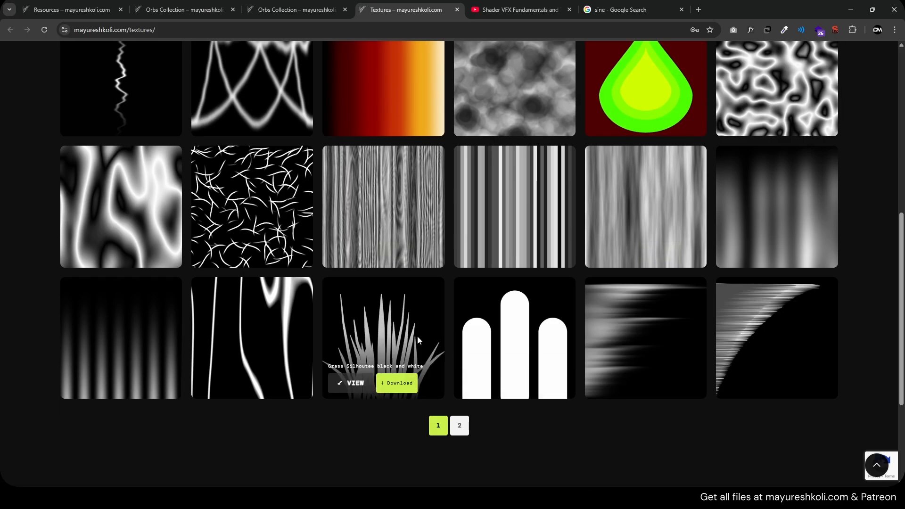
scroll(417, 336, "up", 8)
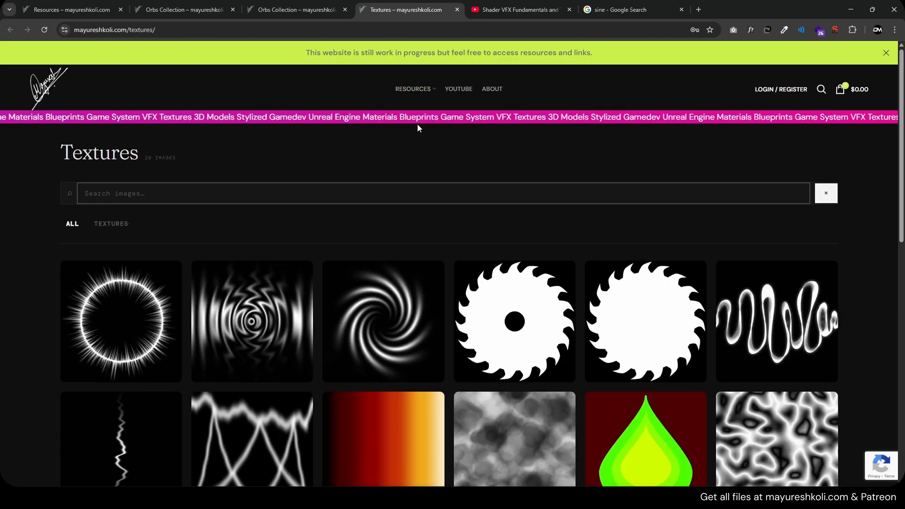
scroll(338, 261, "down", 10)
left_click(461, 284)
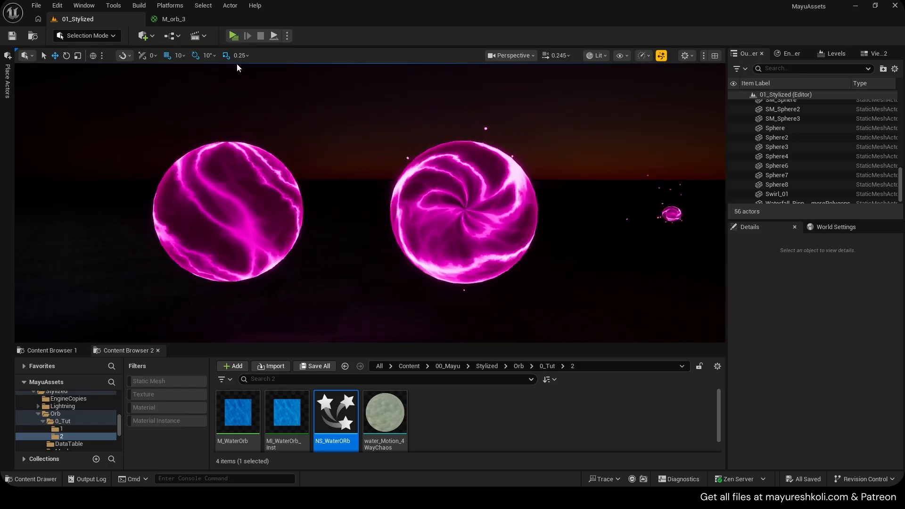
- Play the level in a preview window from the Unreal editor and switch between the first and second hand-held orbs
left_click(236, 36)
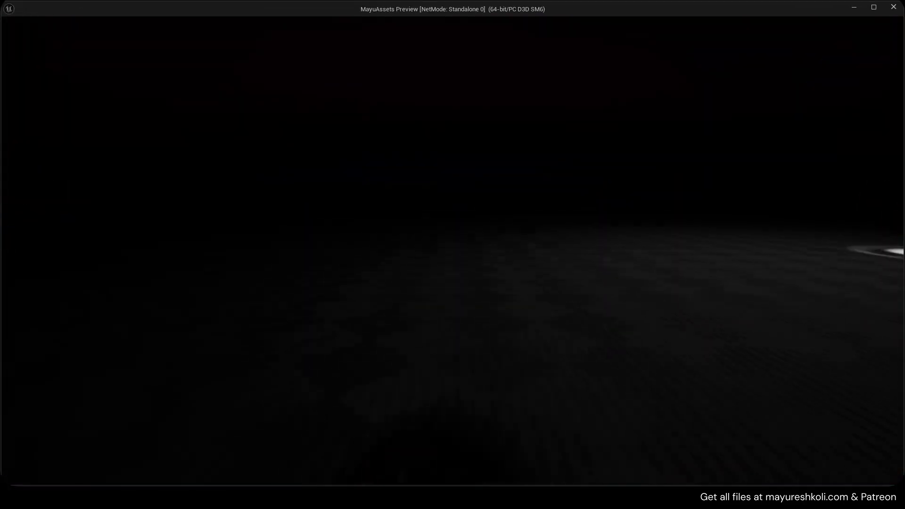
key("1")
key("2")
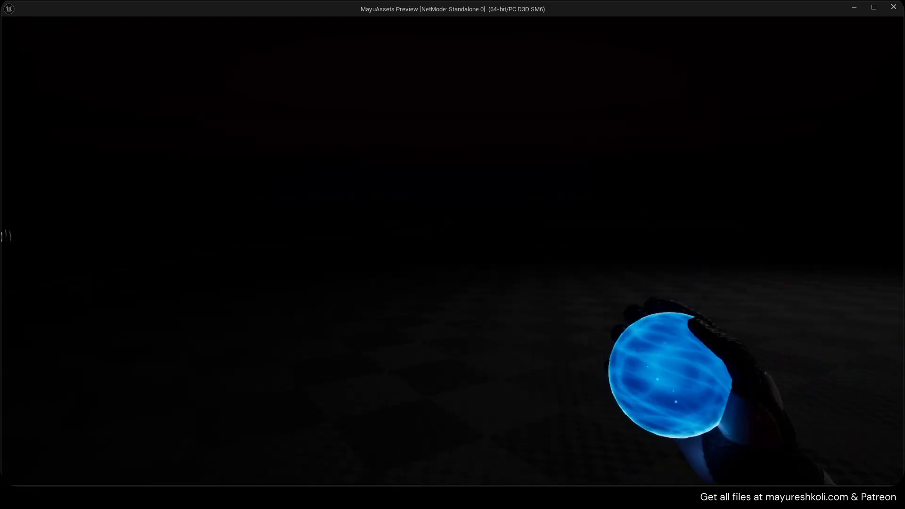
key("1")
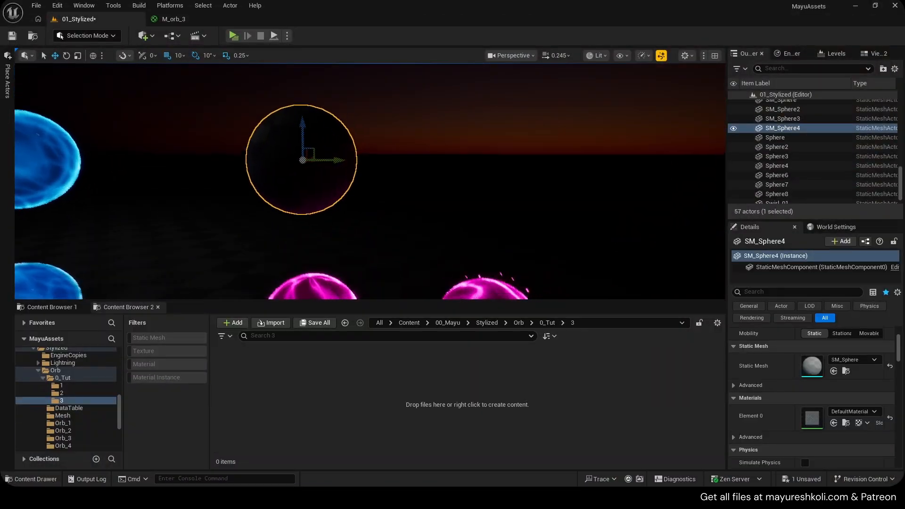
- Save the 01_Stylized level with the new sphere in it
key("ctrl+s")
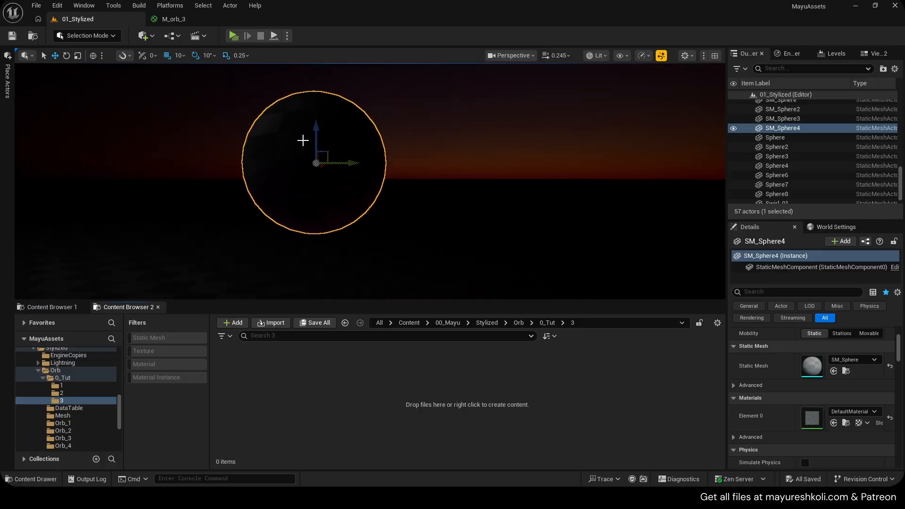
- Inspect the SM_Sphere static mesh of the selected sphere up close, then close the asset and return to the 01_Stylized level
double_click(812, 373)
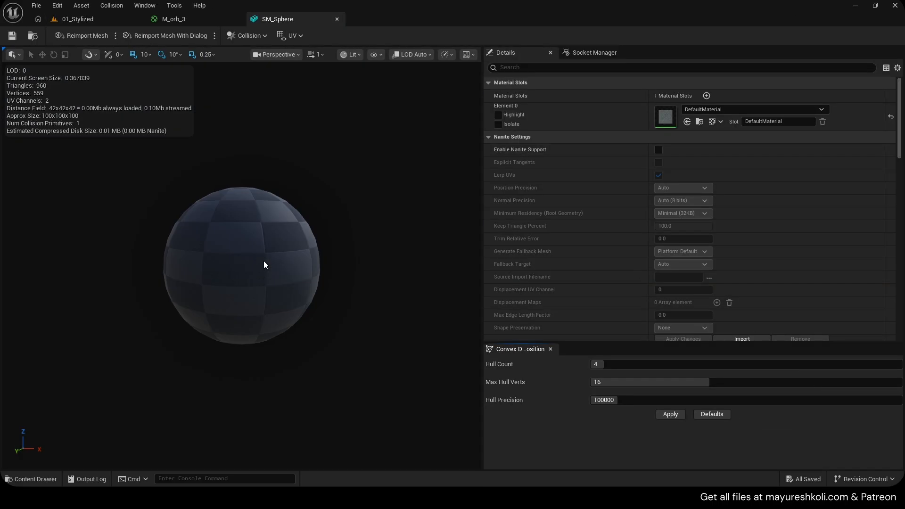
left_click_drag(264, 262, 253, 302)
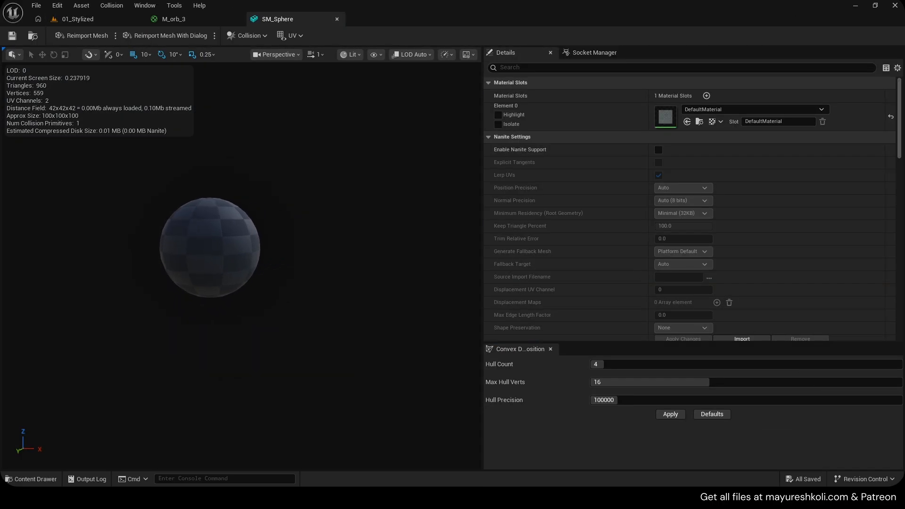
key("w")
right_click_drag(253, 302, 244, 351)
key("s")
scroll(246, 340, "down", 1)
key("w")
key("w")
key("s")
key("w")
key("s")
key("w")
key("s")
mouse_move(234, 156)
right_mouse_down()
mouse_move(231, 166)
mouse_move(231, 158)
right_mouse_up()
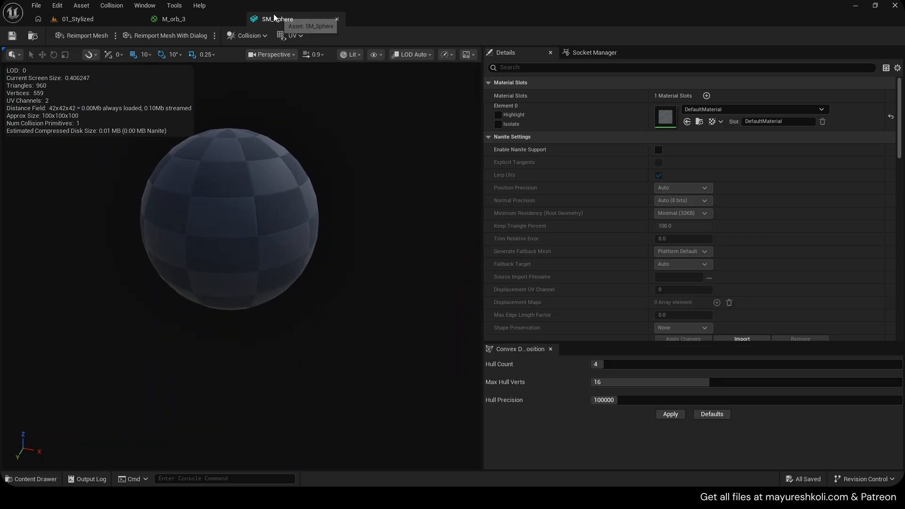
middle_click(274, 17)
left_click(99, 17)
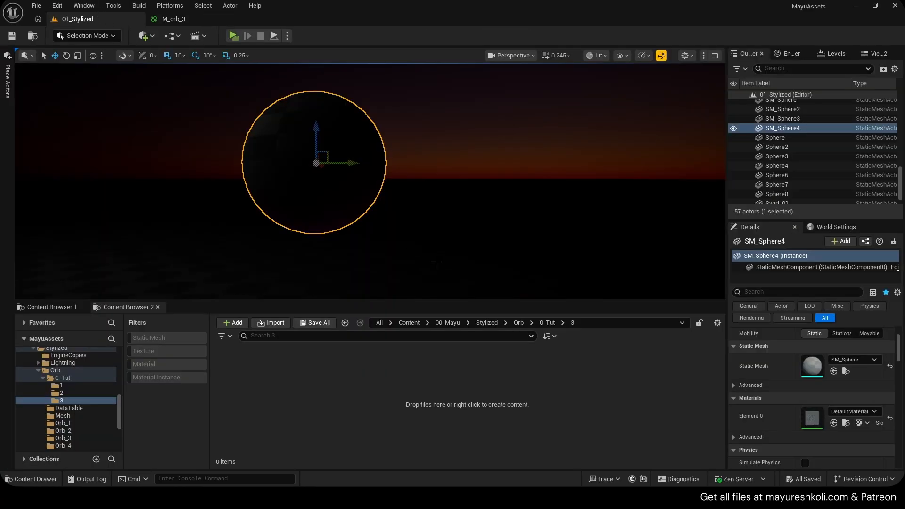
- Create a material named M_tut_pink in the Orb/0_Tut/3 folder, plus a material instance of it named MI_tut_pink_Inst
right_click(349, 407)
left_click(378, 164)
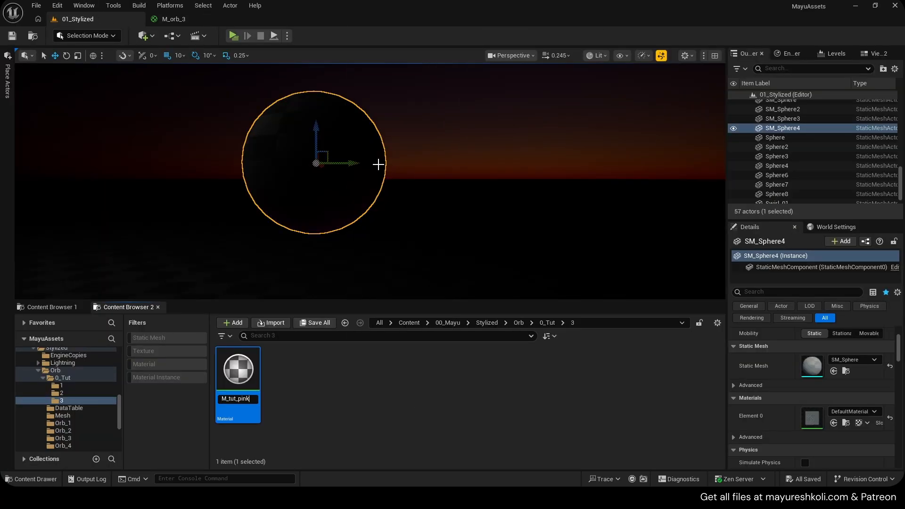
right_click(250, 369)
left_click(298, 96)
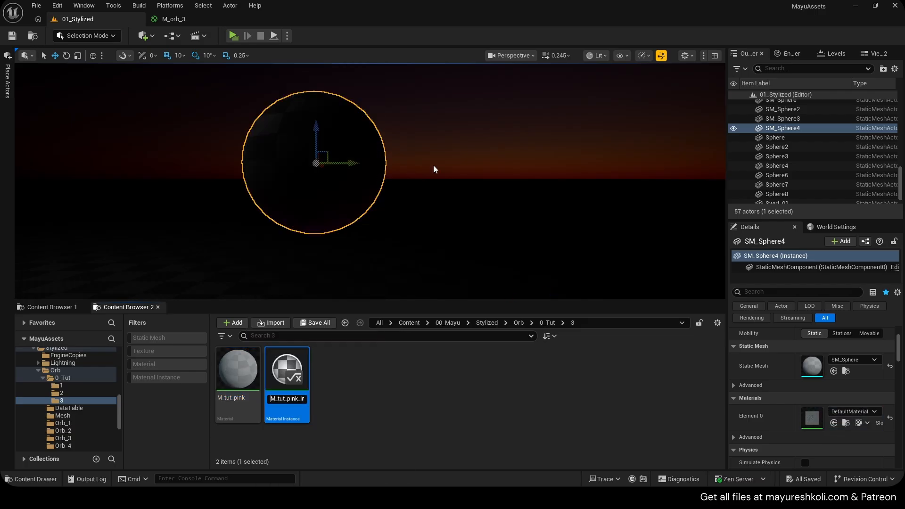
key("Return")
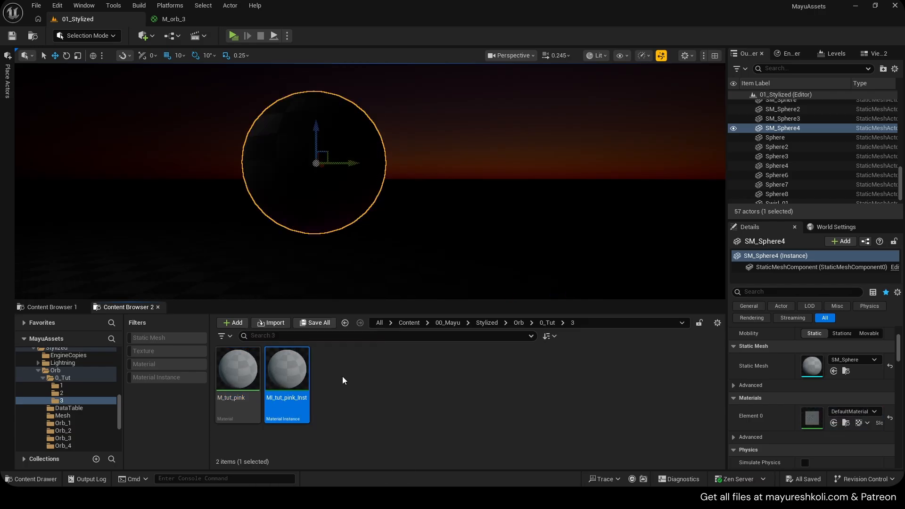
- Assign MI_tut_pink_Inst to the selected sphere in the level and save the level
key("s")
right_click_drag(411, 196, 448, 154)
key("w")
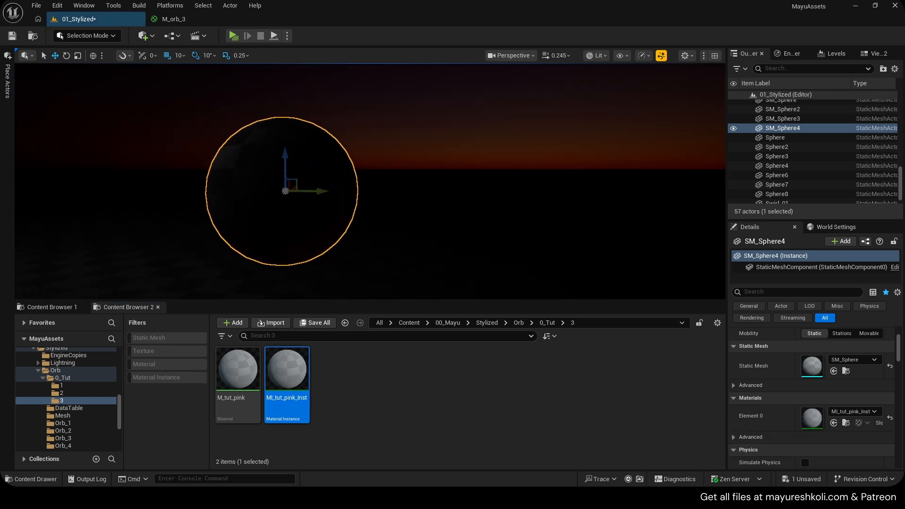
key("s")
right_click_drag(410, 196, 412, 238)
key("e")
key("ctrl+s")
key("w")
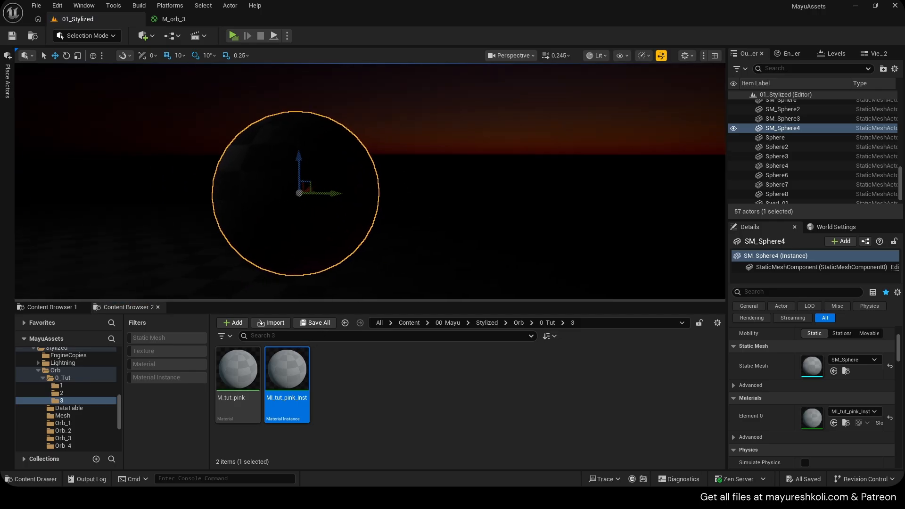
- Open the M_tut_pink material, set its Roughness to 1 and Specular to 0, and save it
double_click(252, 361)
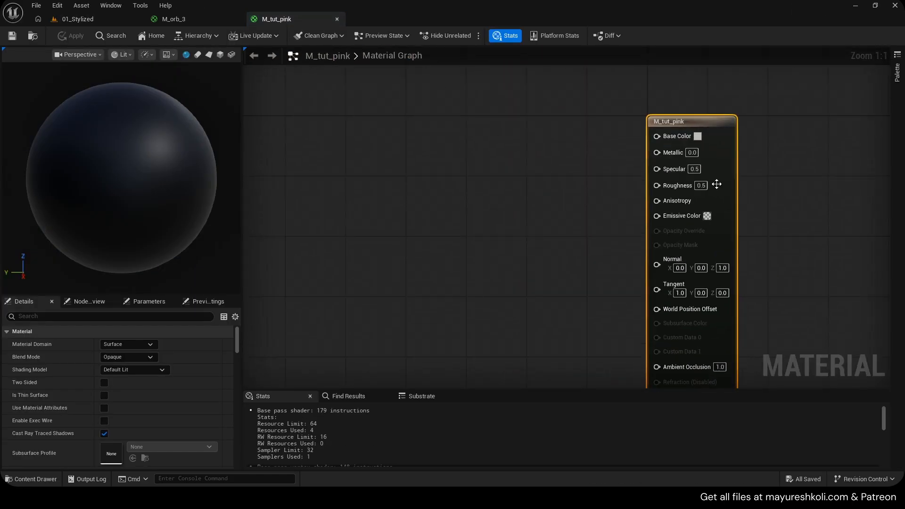
type("1")
key("Return")
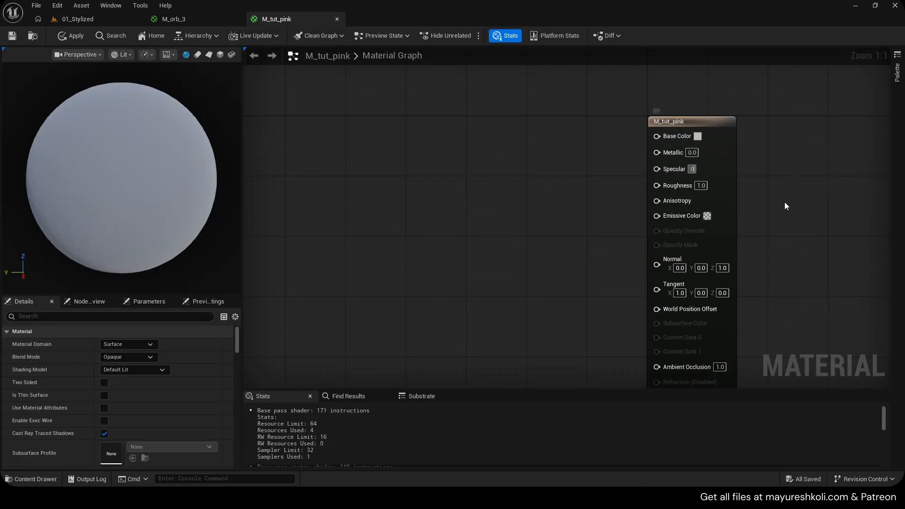
key("Return")
right_click_drag(760, 190, 730, 192)
key("ctrl+s")
left_click_drag(571, 100, 686, 224)
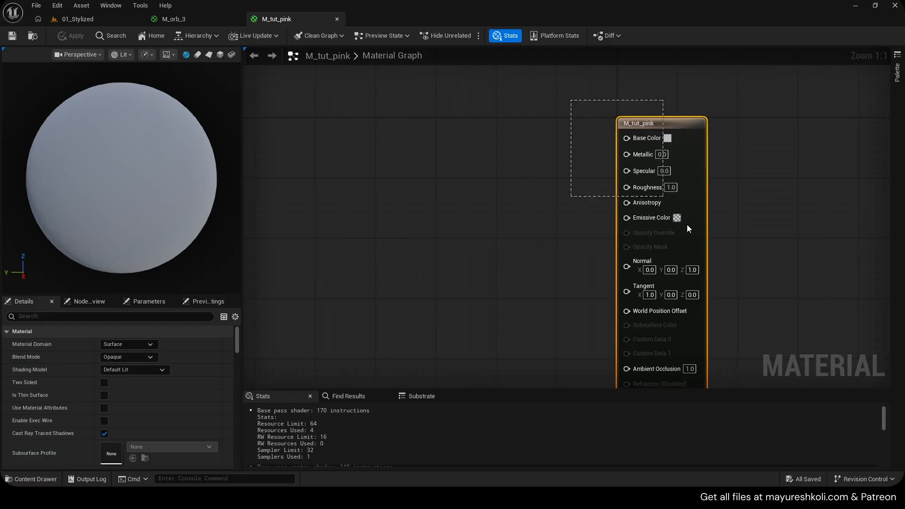
right_click_drag(727, 296, 667, 240)
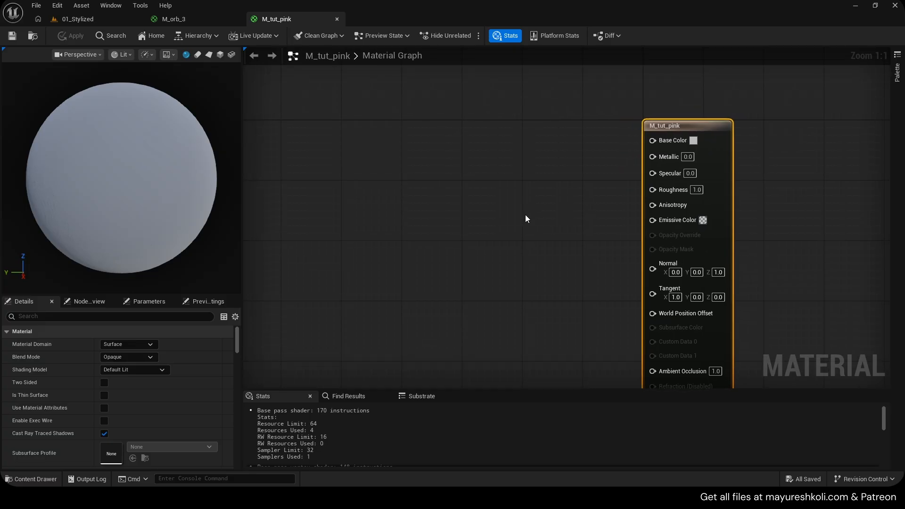
right_click_drag(526, 215, 538, 214)
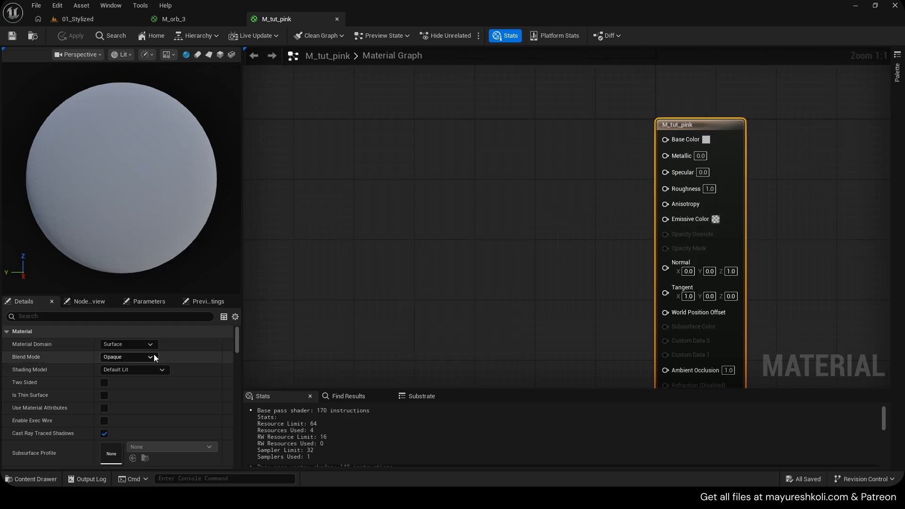
- Set M_tut_pink's shading model to Unlit, apply it, and check the sphere in the 01_Stylized level
left_click(129, 369)
left_click(121, 252)
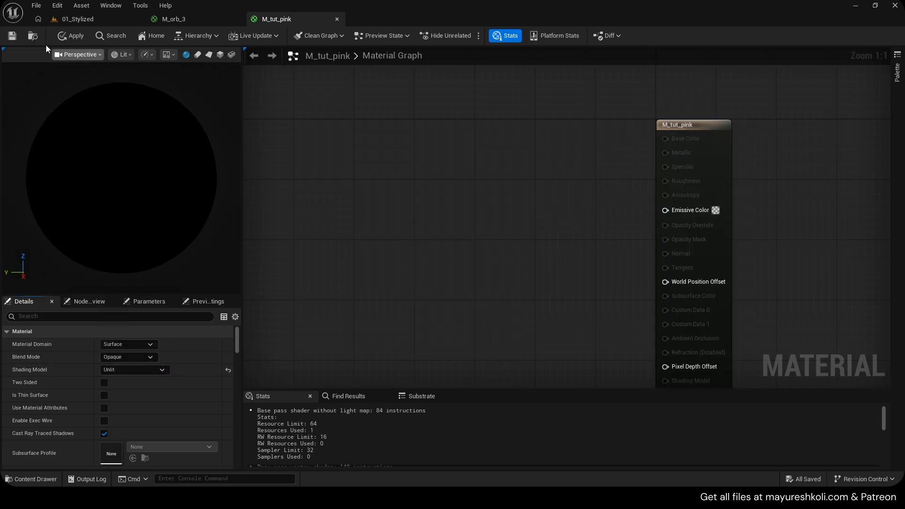
left_click(73, 36)
left_click(81, 19)
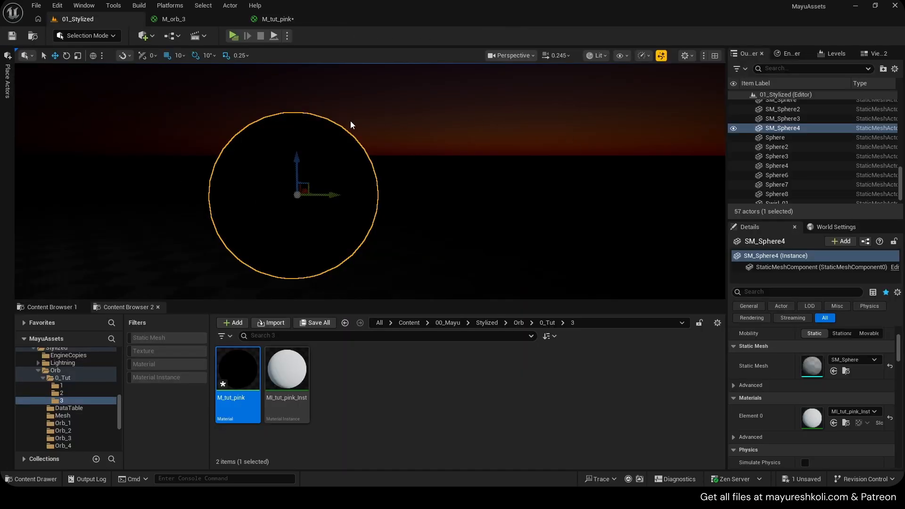
left_click(307, 19)
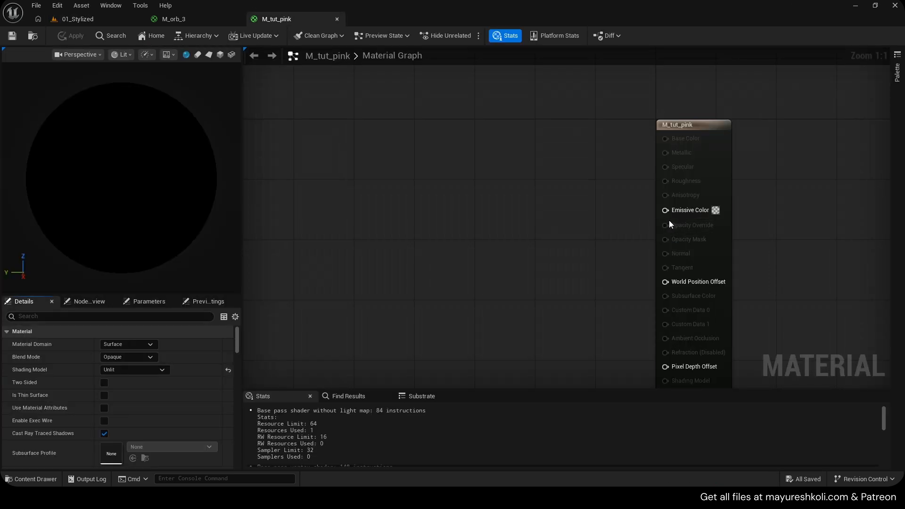
right_click_drag(669, 220, 632, 188)
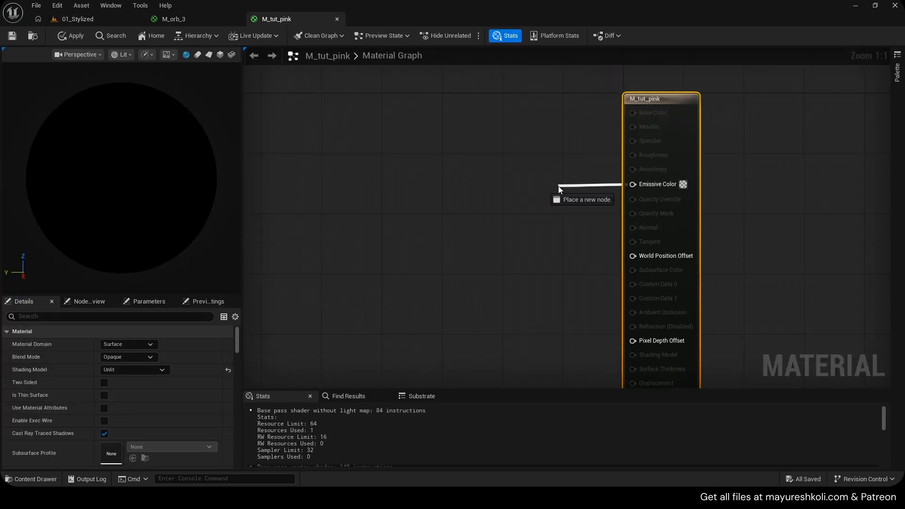
left_click_drag(558, 185, 556, 185)
left_click(452, 170)
right_click_drag(452, 169, 578, 173)
right_click_drag(712, 192, 635, 205)
left_click_drag(735, 133, 742, 132)
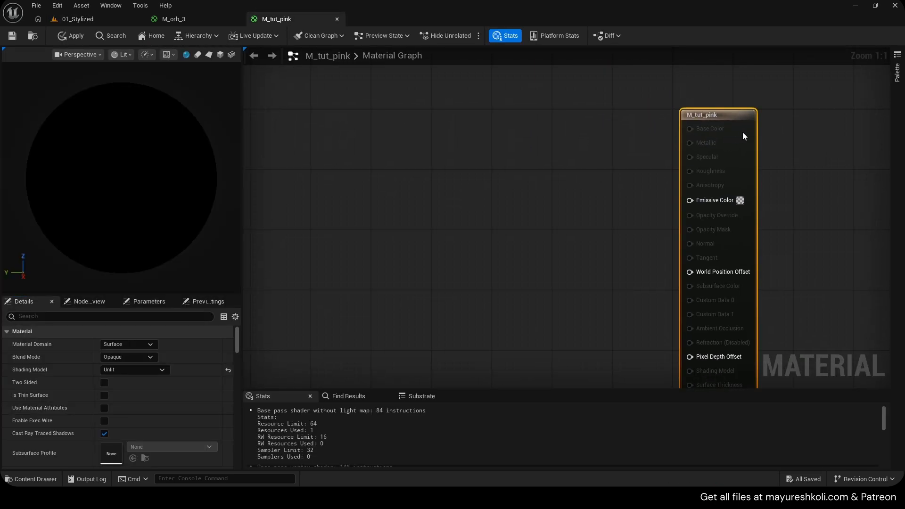
- Examine the M_orb_3 reference material, its preview sphere and the nodes around Energy Texture, comparing it with M_tut_pink
left_click(173, 19)
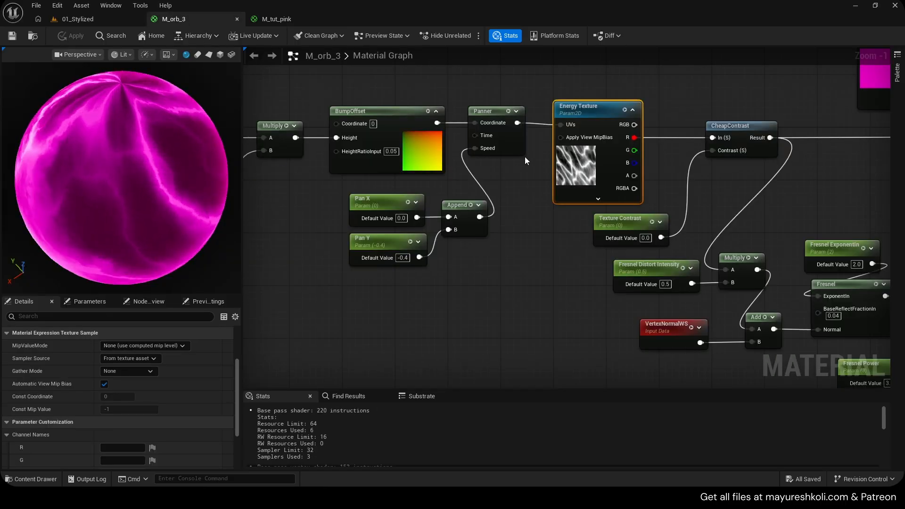
right_click_drag(477, 223, 573, 219)
scroll(573, 220, "down", 3)
scroll(536, 221, "up", 3)
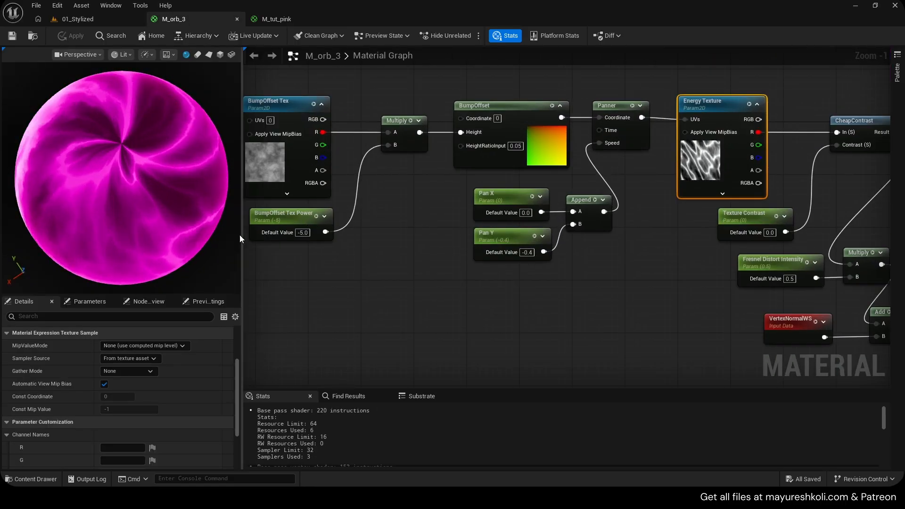
scroll(160, 191, "down", 1)
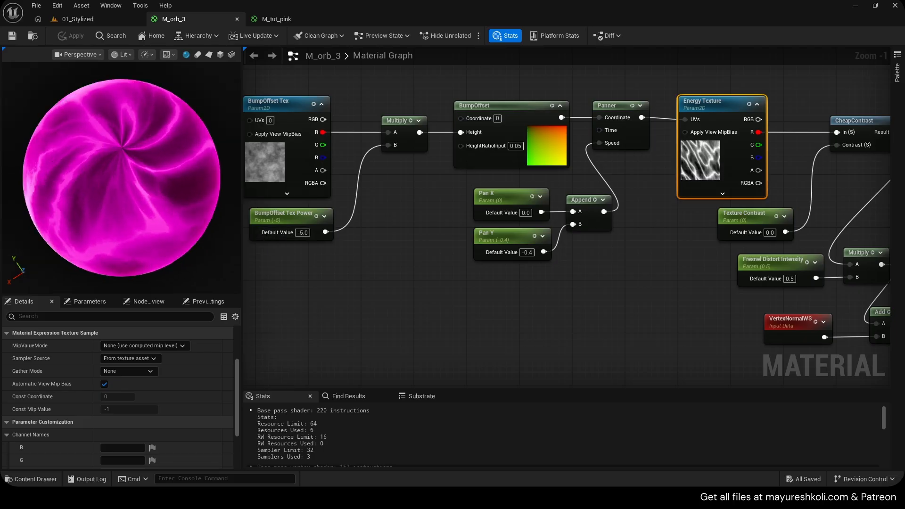
left_click_drag(169, 194, 169, 151)
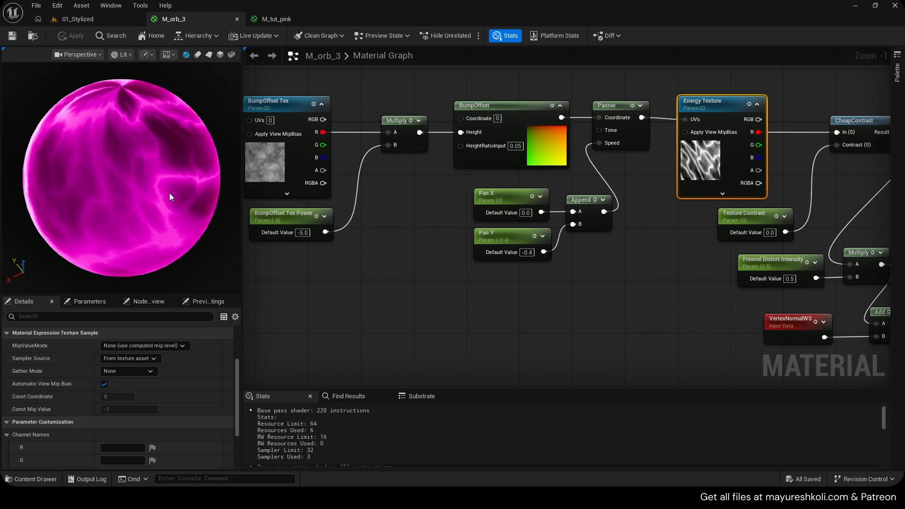
left_click(89, 22)
left_click(298, 19)
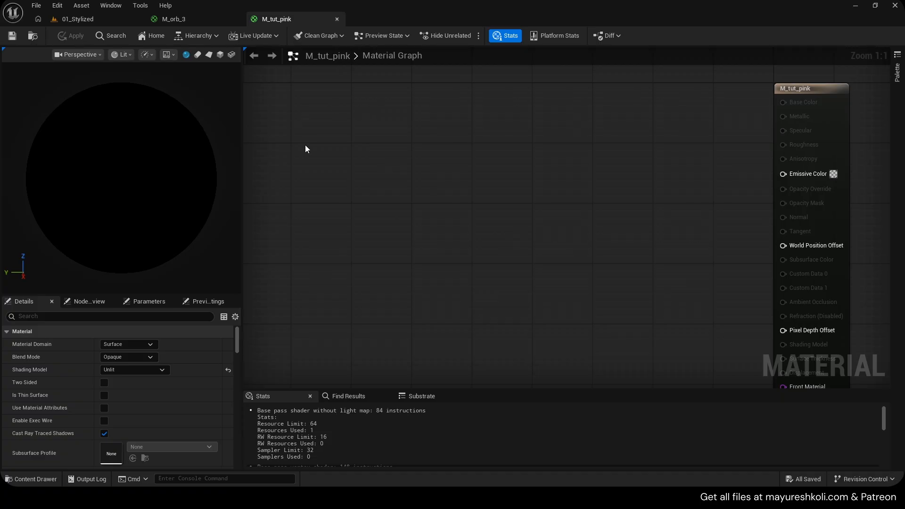
right_click_drag(554, 184, 498, 177)
left_click(205, 17)
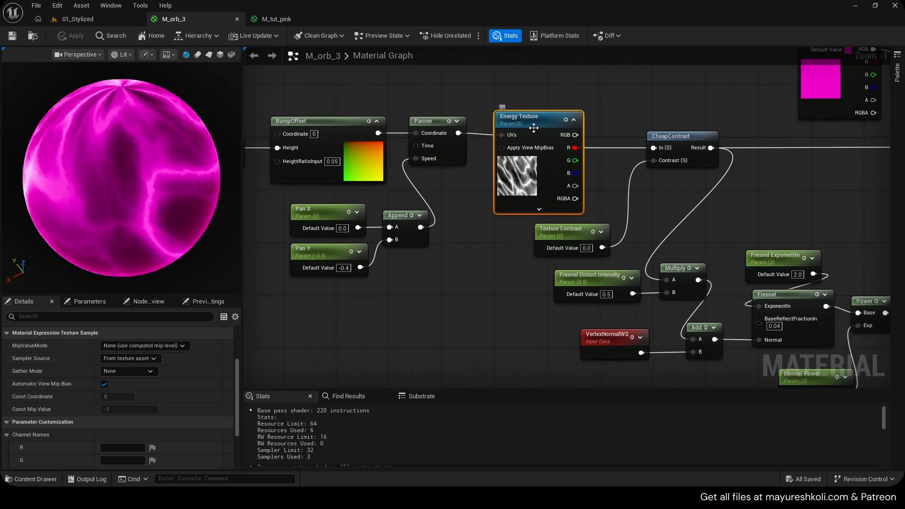
left_click_drag(514, 117, 508, 103)
right_click_drag(627, 102, 548, 100)
- Add an empty Texture Sample node to the M_tut_pink graph
left_click(258, 18)
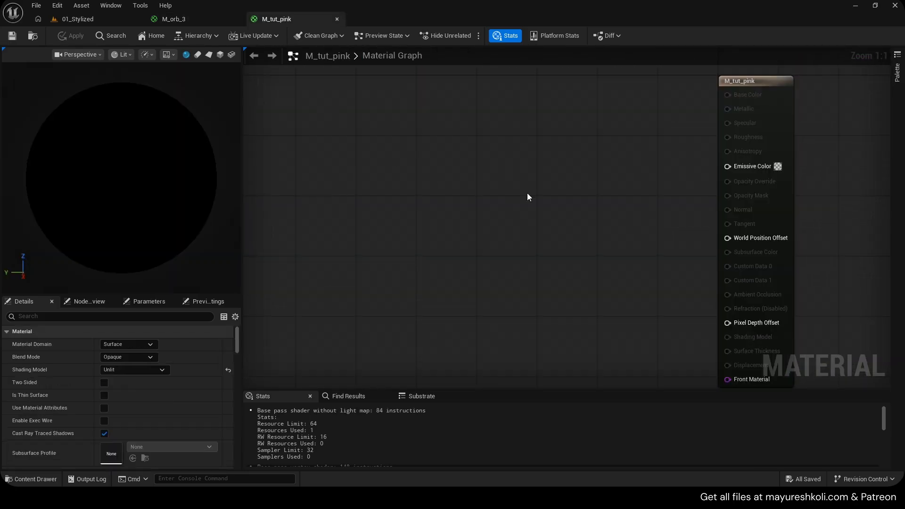
right_click_drag(527, 193, 481, 179)
key("t")
left_click(395, 162)
left_click_drag(430, 161, 396, 132)
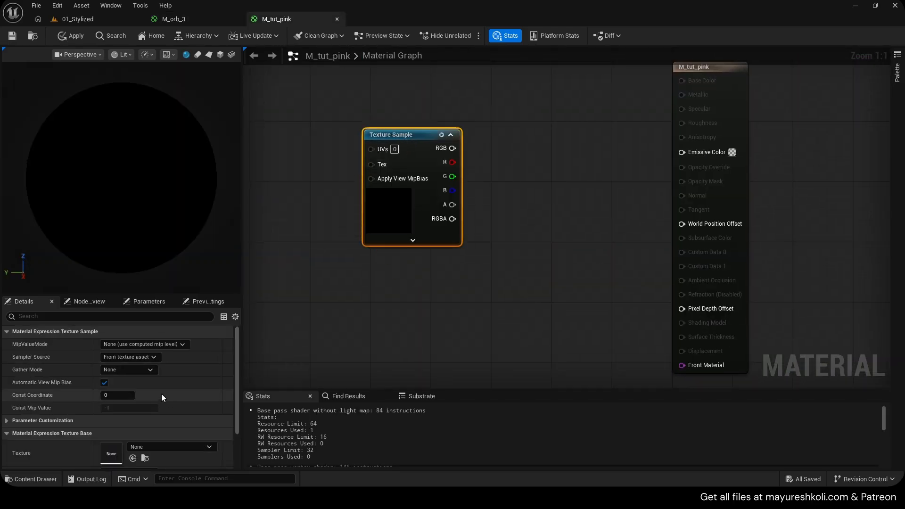
scroll(163, 394, "down", 2)
- Locate the texture used by M_orb_3's Energy Texture, add Super_Perlin_11_-_512x512 to the M_tut_pink graph as a Texture Sample, and save
left_click(187, 19)
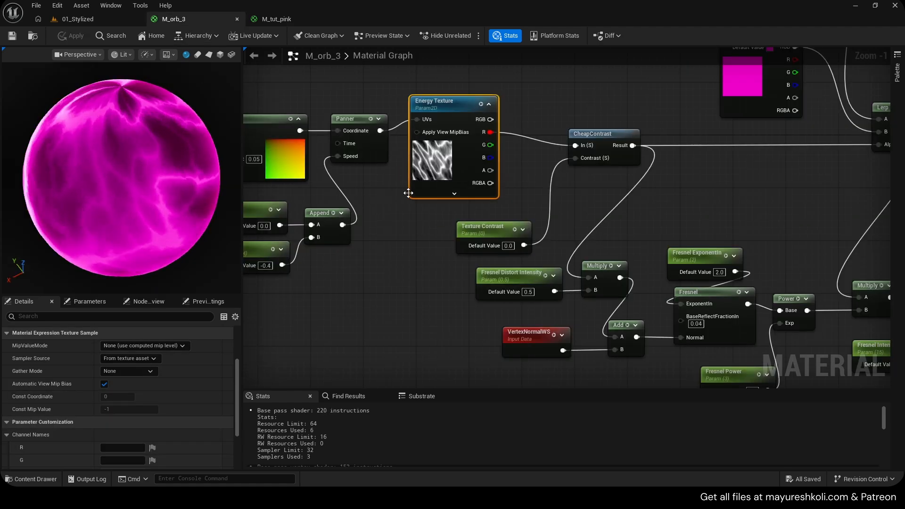
scroll(145, 432, "down", 5)
left_click(146, 461)
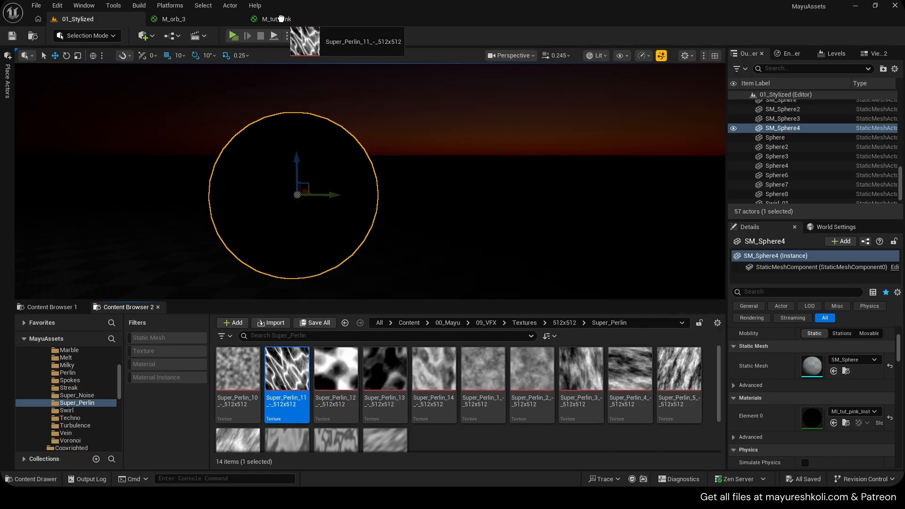
left_click_drag(281, 19, 287, 19)
left_click_drag(271, 220, 271, 220)
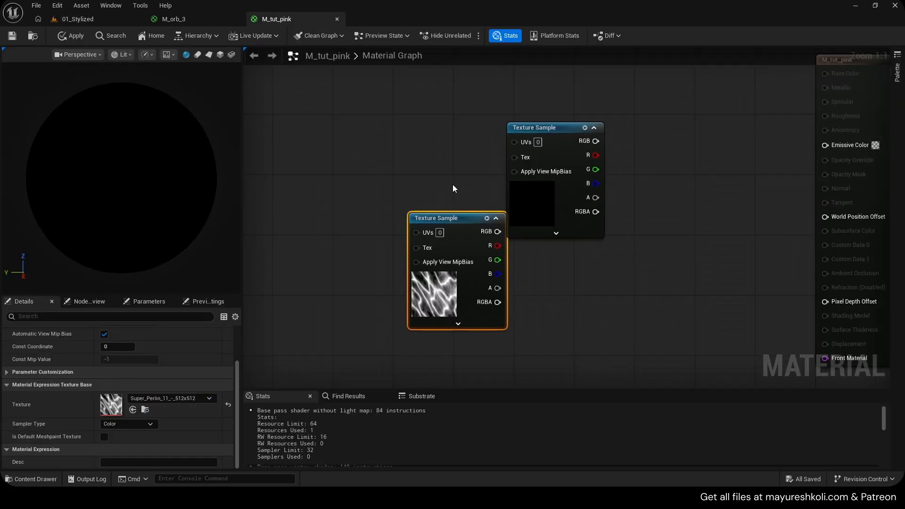
left_click_drag(457, 249, 428, 181)
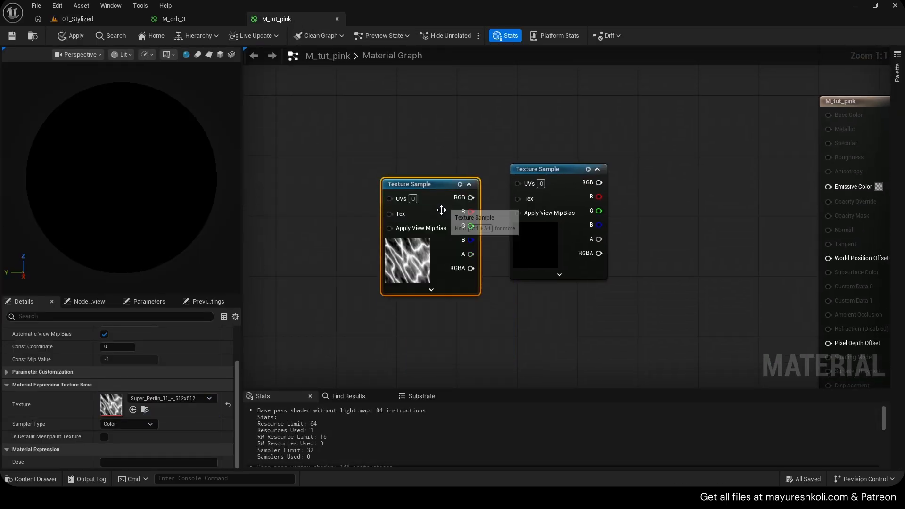
key("ctrl+s")
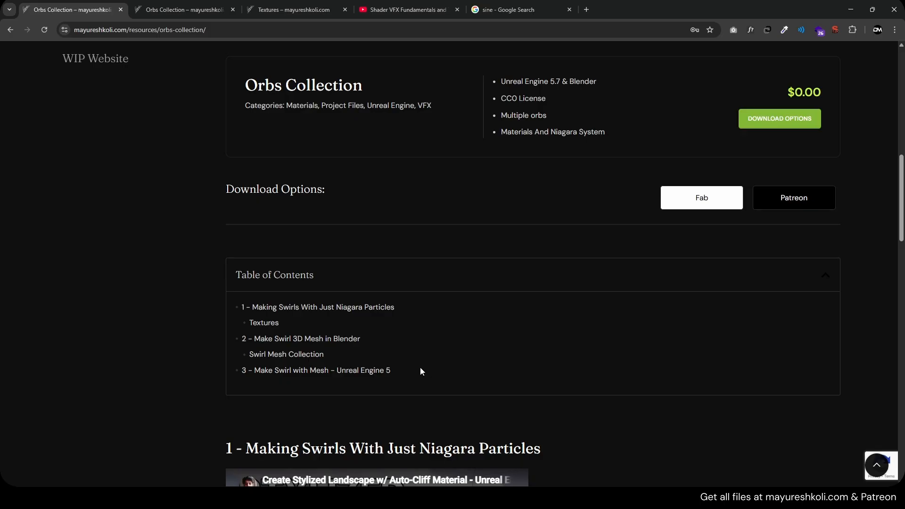
- Switch to the browser and look through the download sections of the Orbs Collection page
scroll(382, 360, "down", 15)
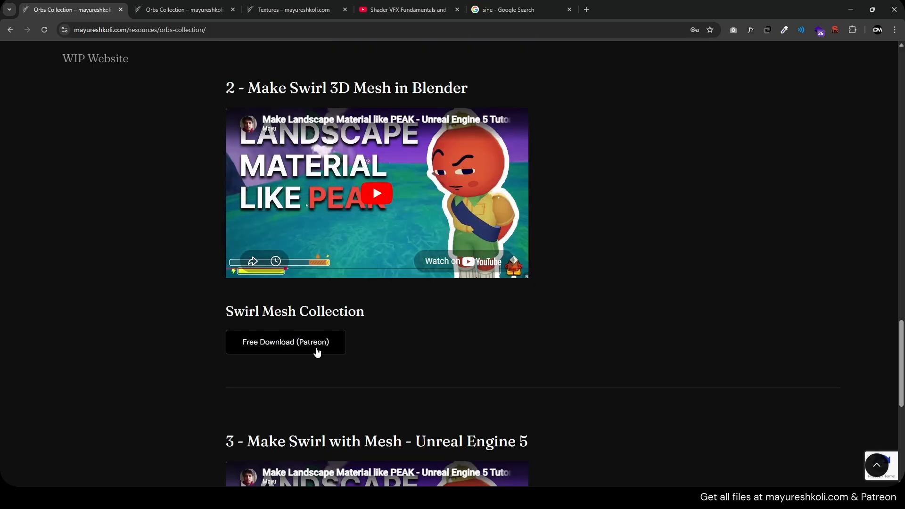
scroll(382, 359, "down", 1)
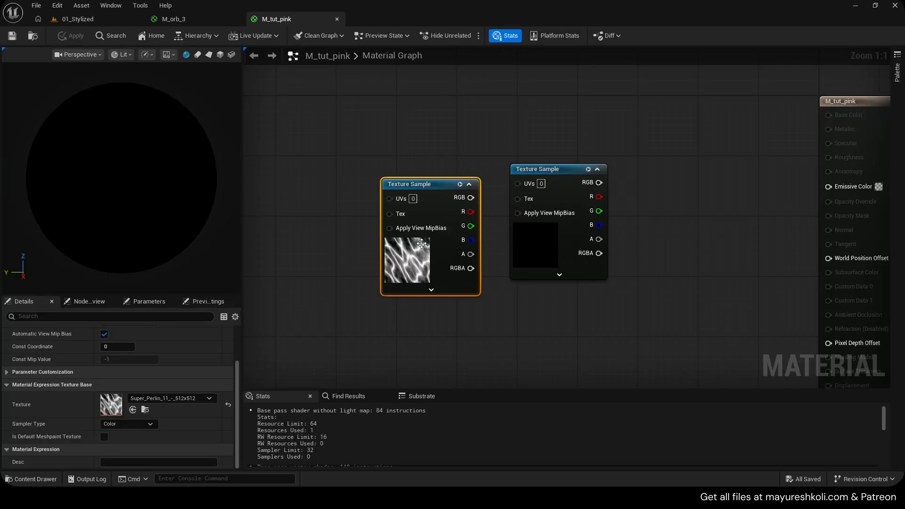
- In the M_tut_pink graph, delete the empty Texture Sample node and move the Super_Perlin_11 sample into its place
right_click_drag(478, 264, 432, 275)
left_click_drag(390, 212, 495, 160)
key("Delete")
right_click(495, 161)
left_click(538, 202)
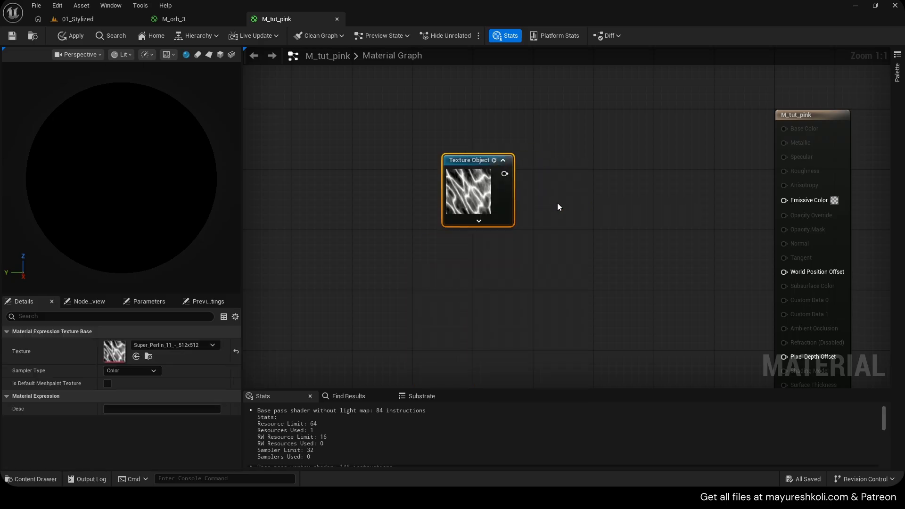
key("ctrl+z")
- Convert the Super_Perlin_11 Texture Sample to a parameter named Texture
right_click(477, 168)
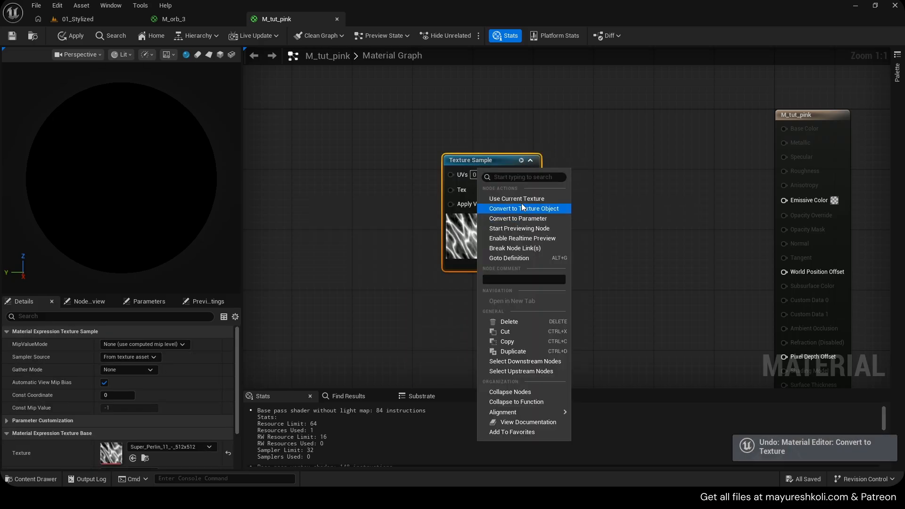
left_click(525, 220)
type("Te")
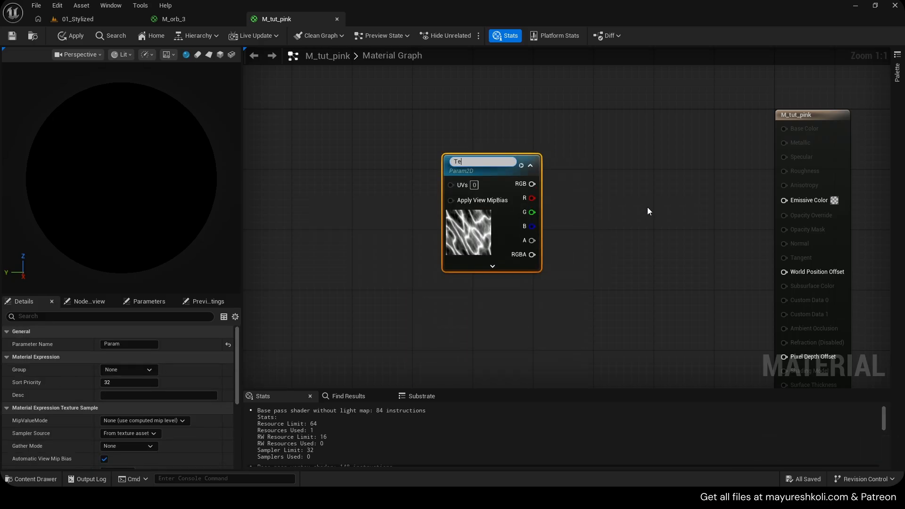
type("xture")
key("Return")
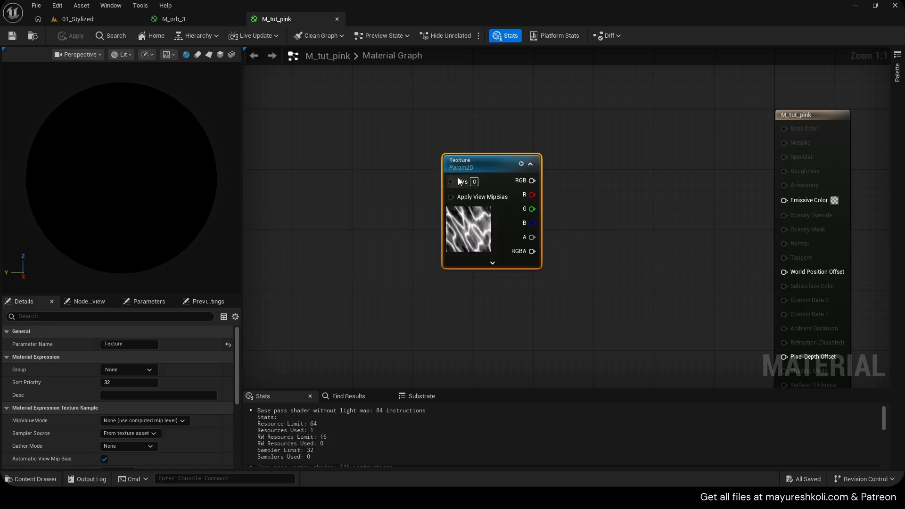
- Open the MI_tut_pink_Inst material instance from the 0_Tut/3 folder and check its parameter groups
left_click(113, 22)
left_click(50, 306)
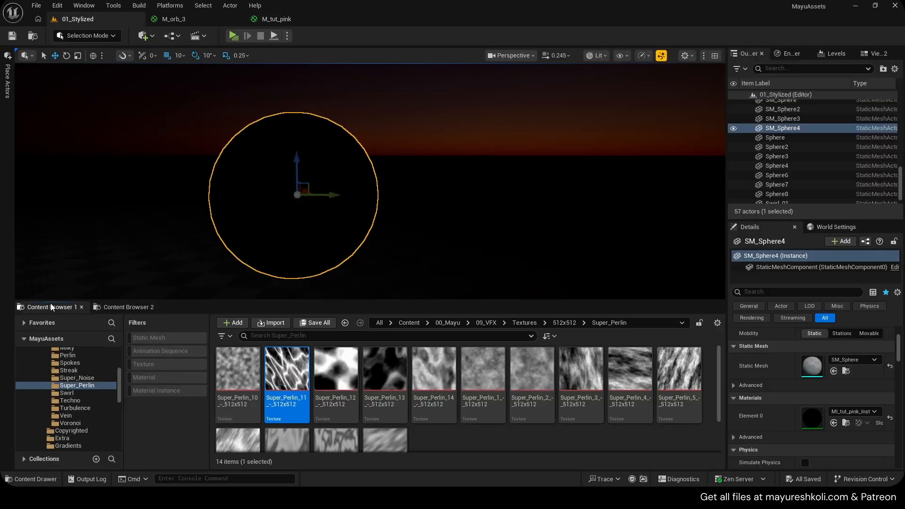
left_click(128, 310)
key("alt+Left")
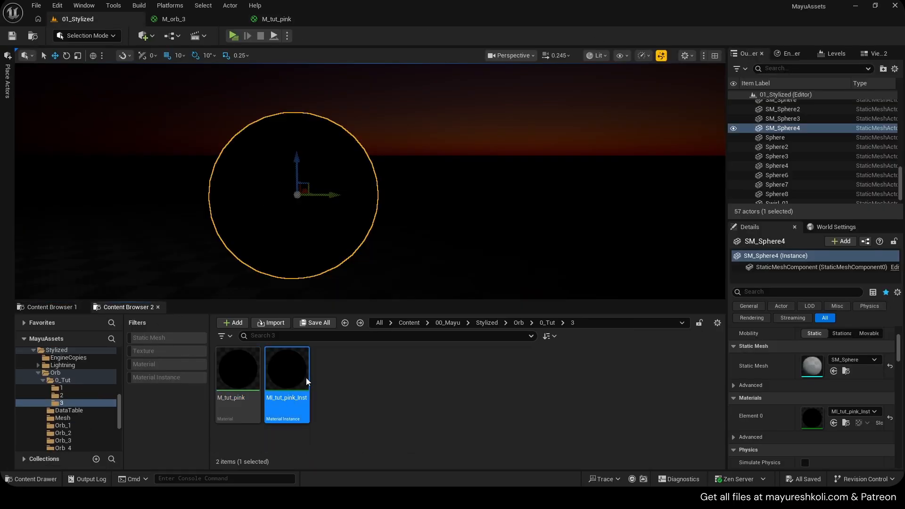
double_click(307, 378)
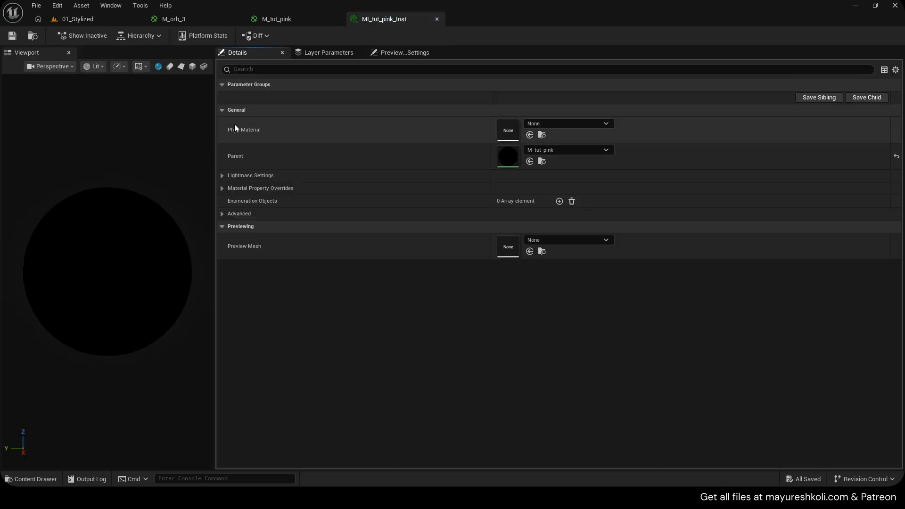
left_click(222, 85)
left_click(222, 86)
- In M_tut_pink, connect the Texture parameter's R output to Emissive Color and apply the material
left_click(278, 21)
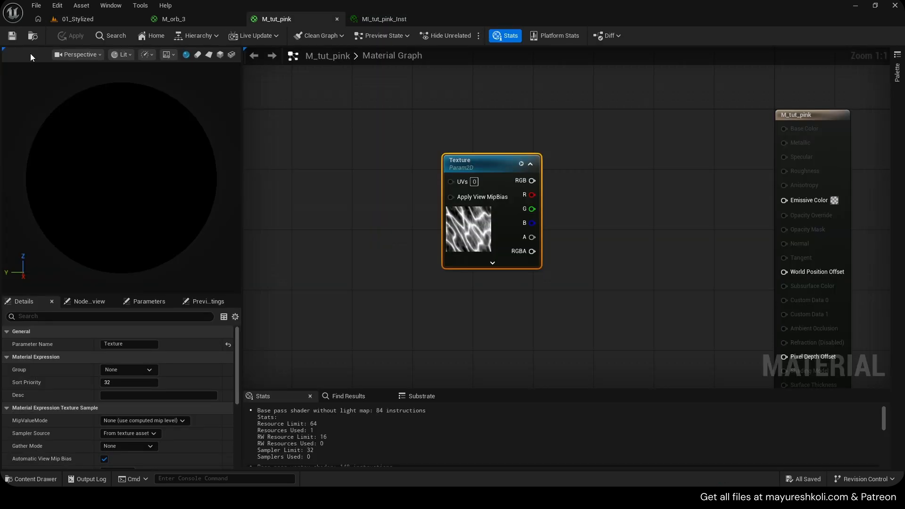
right_click_drag(550, 187, 486, 167)
left_click_drag(721, 180, 721, 180)
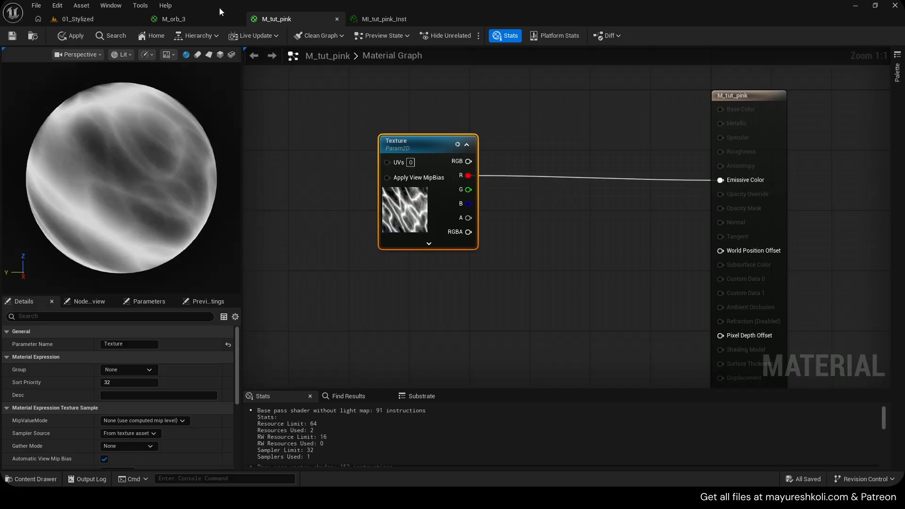
left_click(62, 35)
- In MI_tut_pink_Inst, enable the Texture parameter override and view the available texture choices
left_click(384, 18)
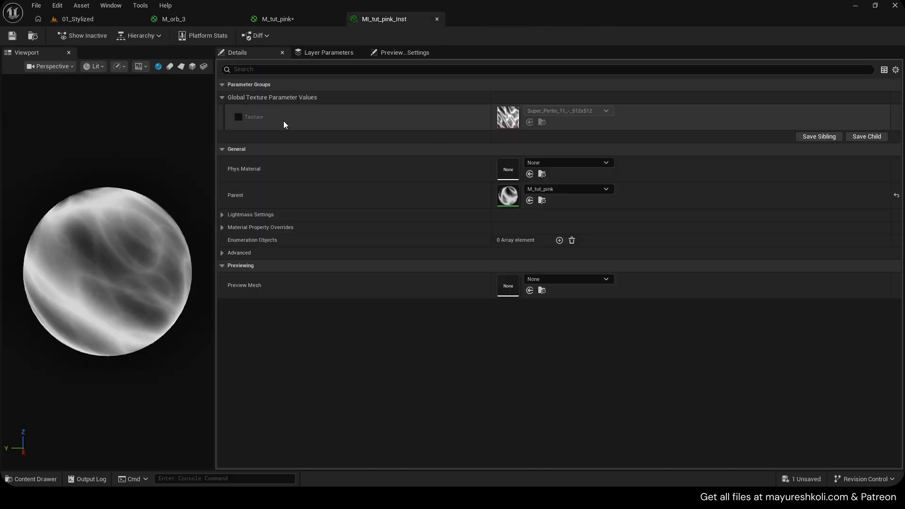
left_click(596, 112)
left_click(264, 123)
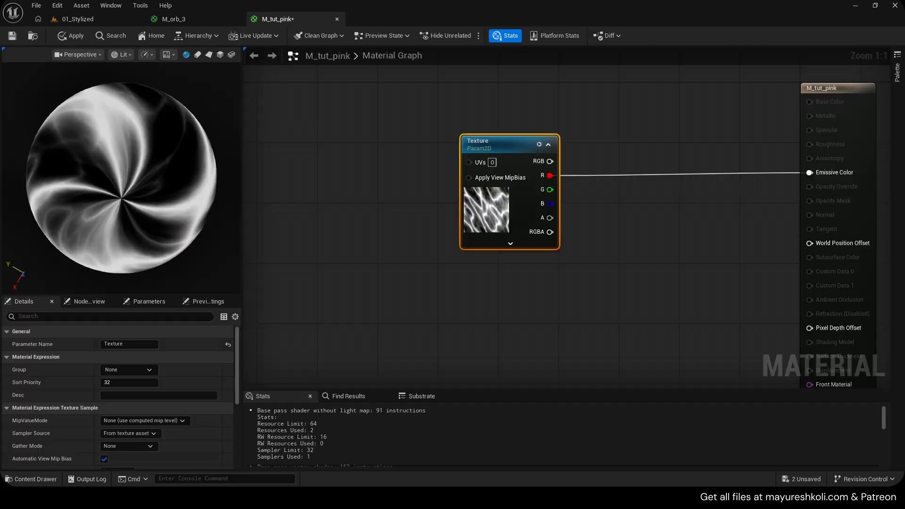
- Inspect the swirl at the pole of the M_tut_pink preview sphere and save the material
left_click_drag(118, 130, 132, 128)
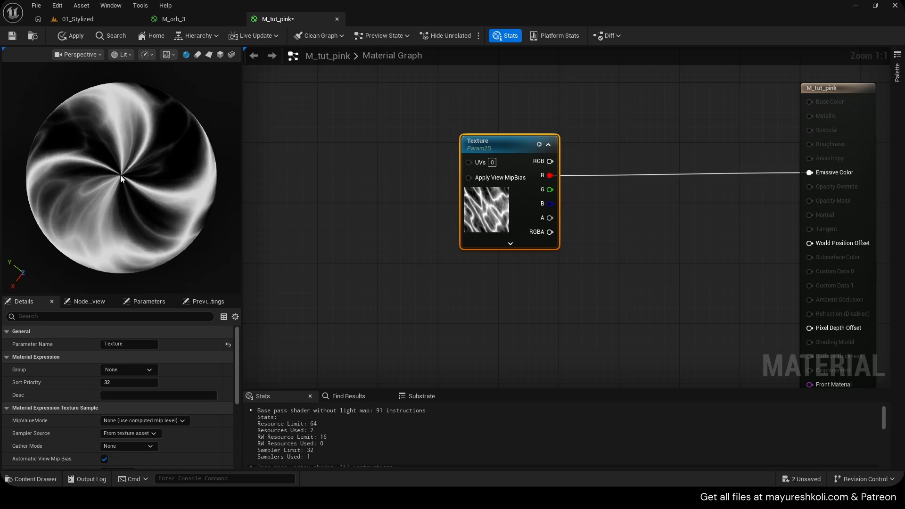
left_click_drag(121, 175, 120, 221)
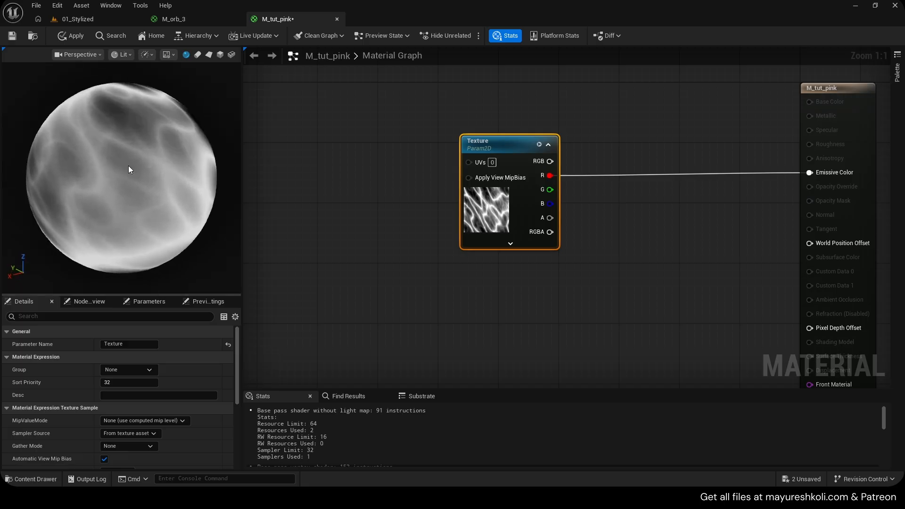
left_click_drag(129, 166, 119, 112)
key("ctrl+s")
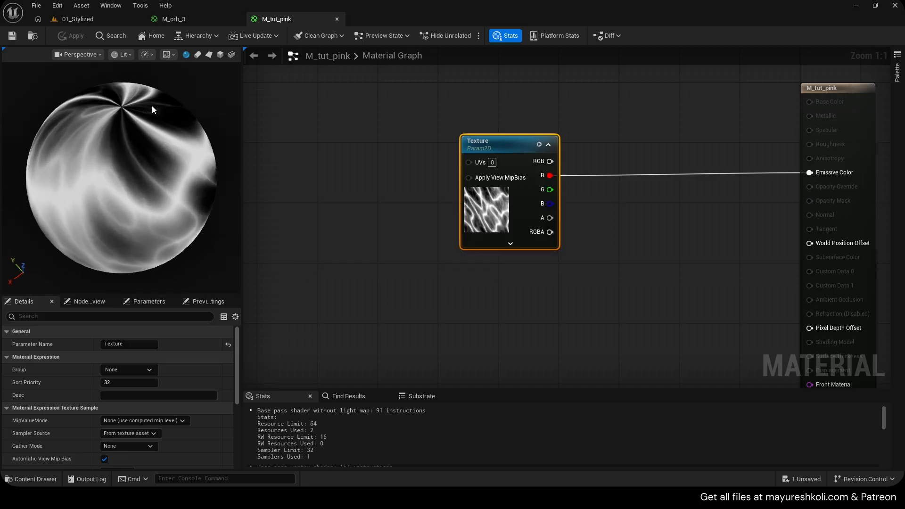
- Add a Panner node before the Texture parameter and connect its output to the texture's UVs
scroll(152, 106, "up", 2)
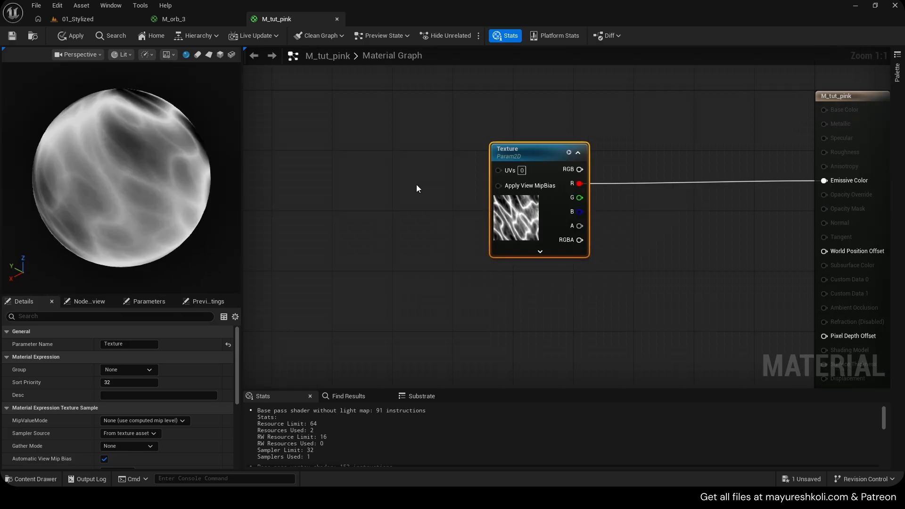
key("p")
left_click(380, 183)
left_click_drag(394, 177, 387, 150)
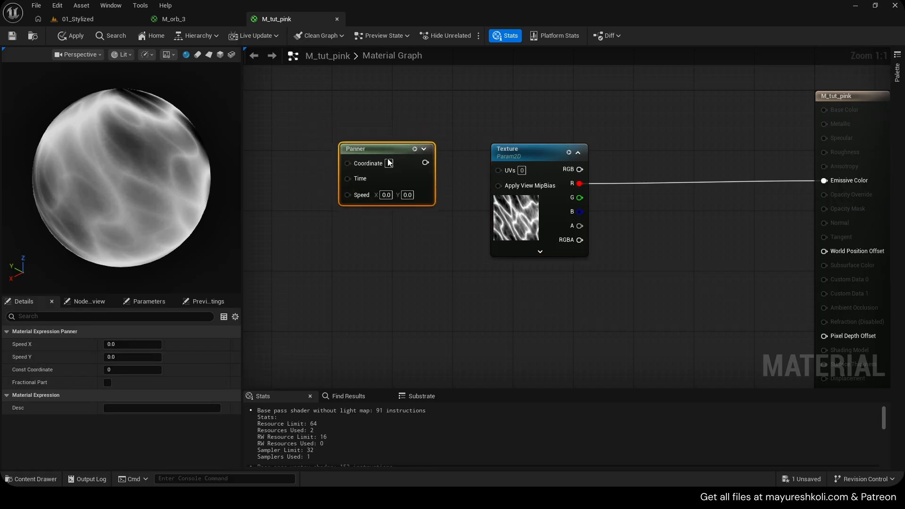
left_click_drag(499, 173, 500, 170)
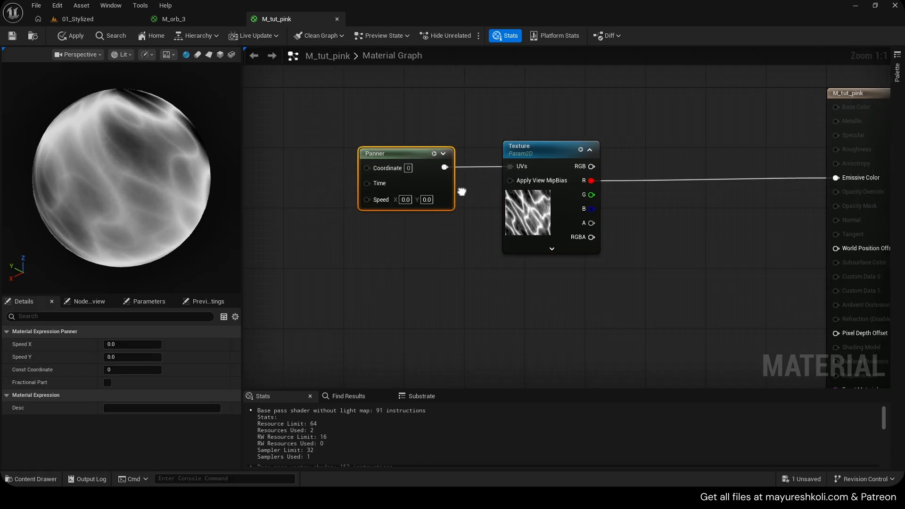
- Set the Panner's Speed Y to 0.1 and check the motion from the preview sphere's pole
type("0.1")
left_click(420, 236)
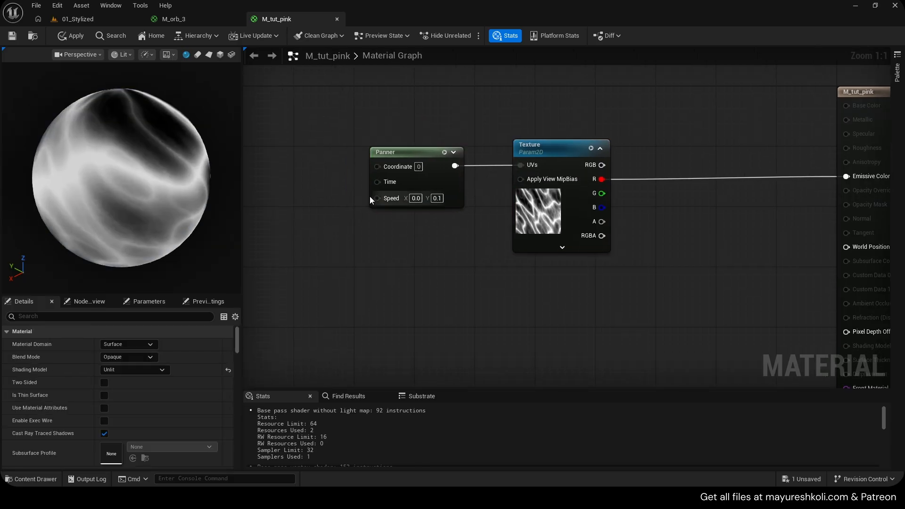
left_click_drag(134, 118, 134, 205)
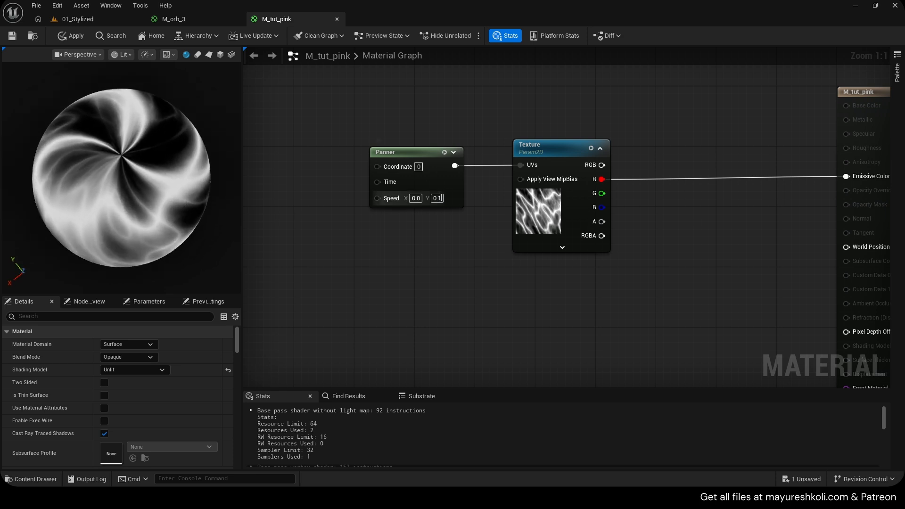
- Set the Panner's Speed Y to -0.1 and compare the motion with the M_orb_3 preview
left_click(437, 199)
type("-")
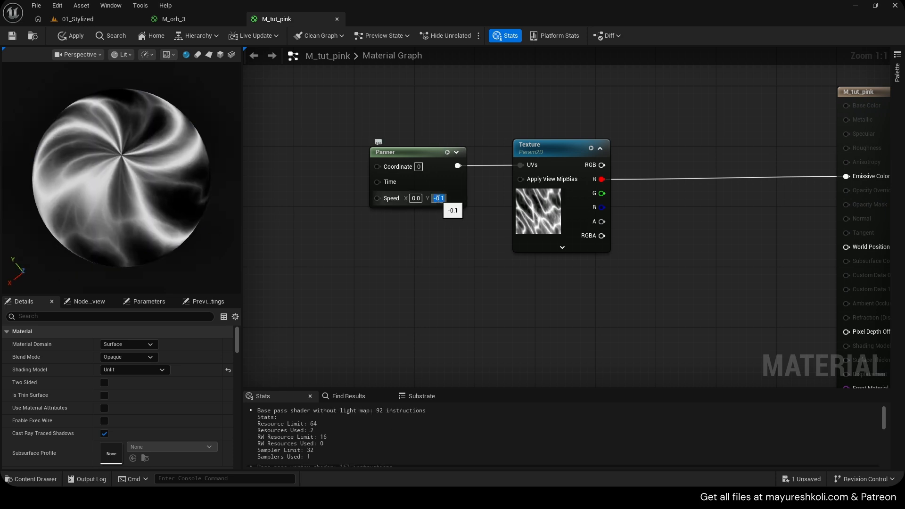
left_click(186, 21)
left_click_drag(118, 152, 118, 217)
left_click(287, 20)
- Set the Panner's Speed Y to -0.2 and Speed X to 0.2
left_click(439, 199)
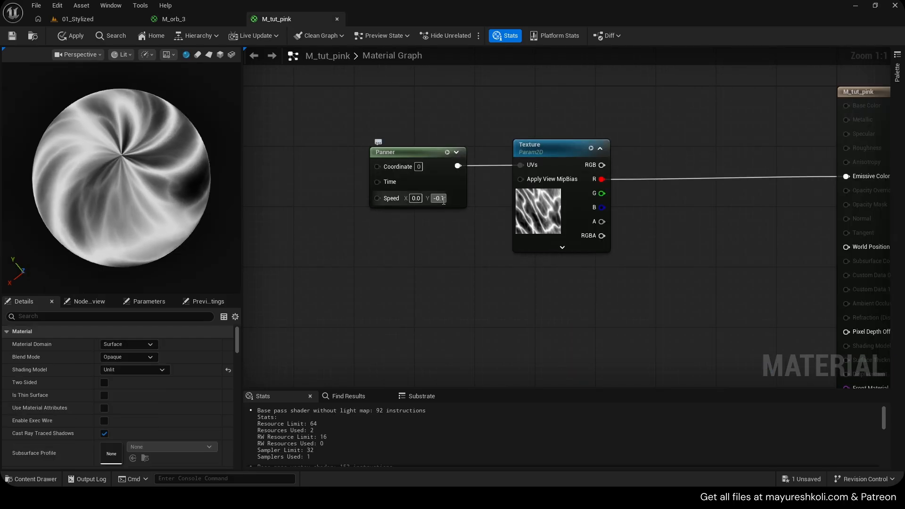
type("-0.2")
left_click(416, 199)
type("0.2")
key("Return")
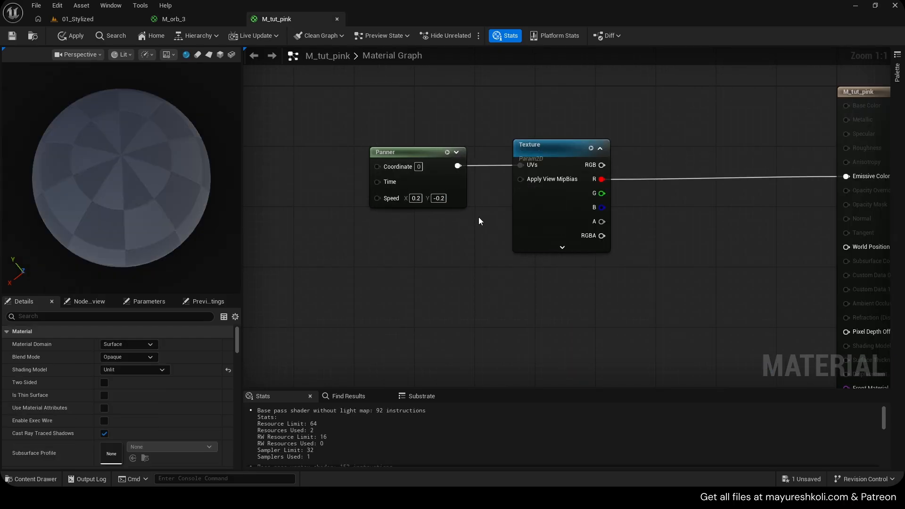
- Set the Panner's Speed X to 0.1, apply the change, and save M_tut_pink
left_click(414, 199)
type("0.1")
left_click(459, 221)
scroll(164, 174, "up", 3)
left_click(73, 40)
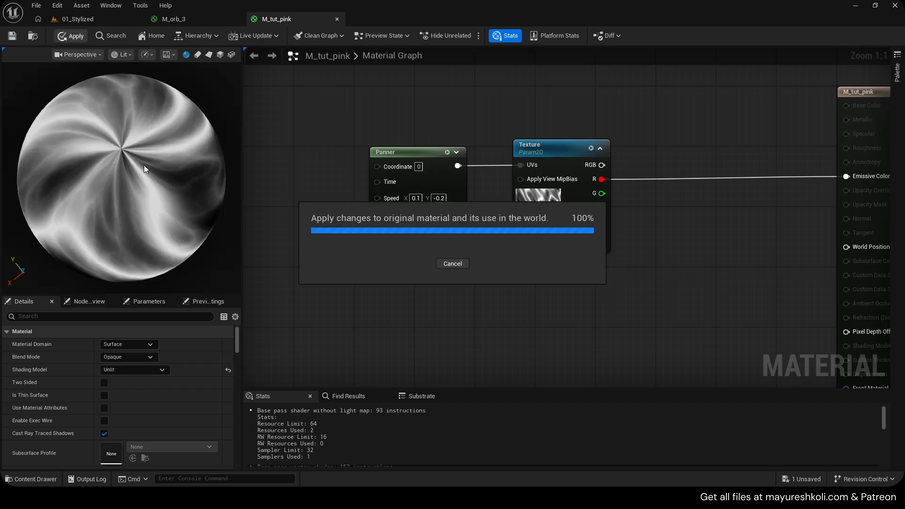
scroll(144, 160, "up", 5)
scroll(144, 160, "down", 7)
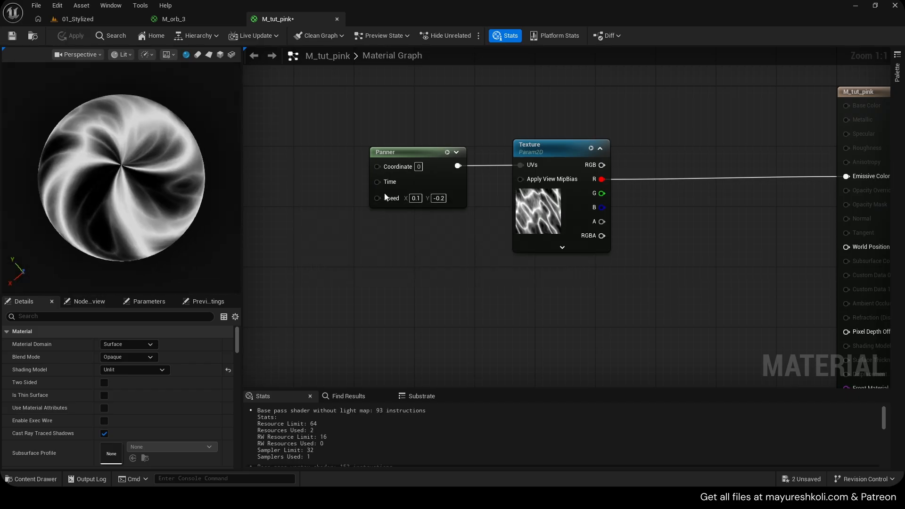
key("ctrl+s")
- Open the Super_Perlin_11 texture used by the Texture parameter to examine its pattern, and close it
left_click(549, 193)
scroll(163, 397, "down", 5)
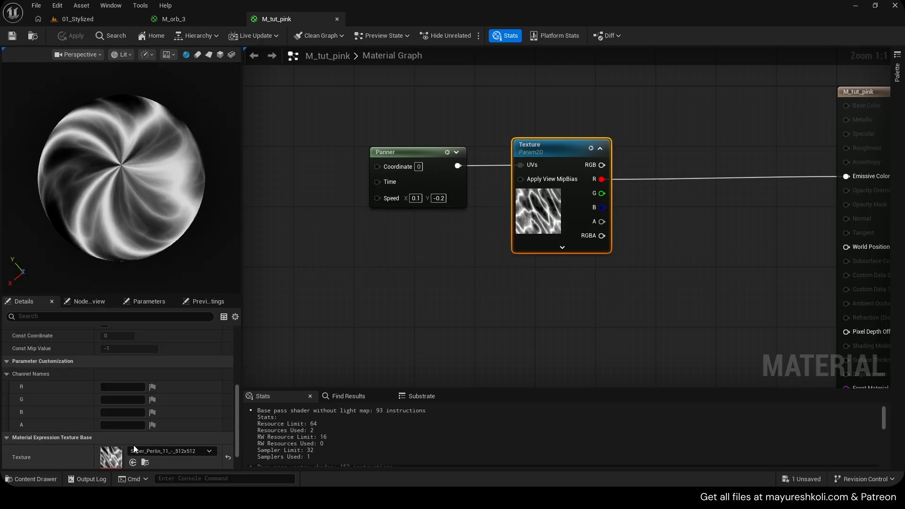
double_click(111, 457)
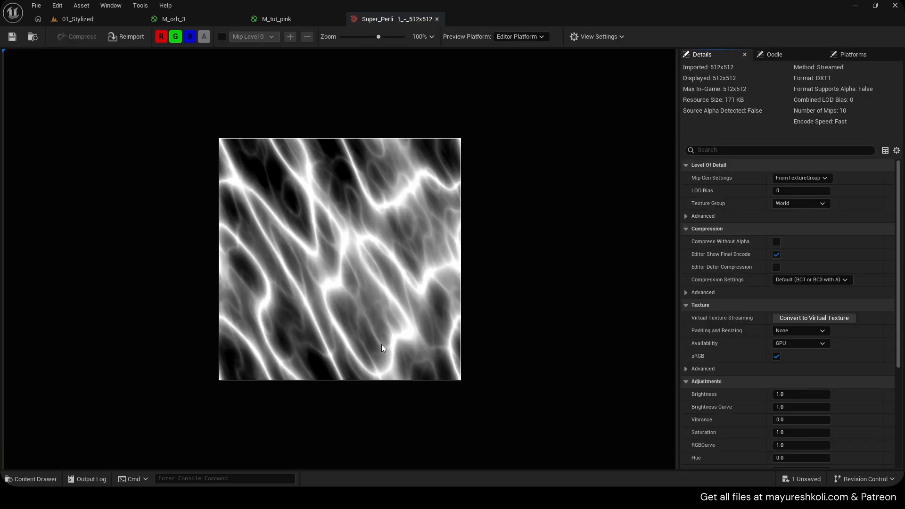
middle_click(410, 22)
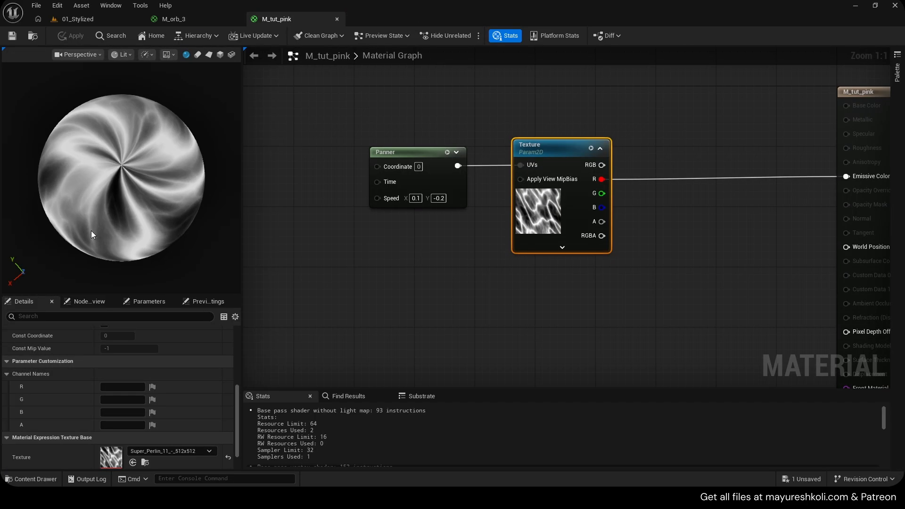
- Set the Panner's Speed Y to 0.2 to see the flow direction reversed
right_click_drag(370, 231, 323, 247)
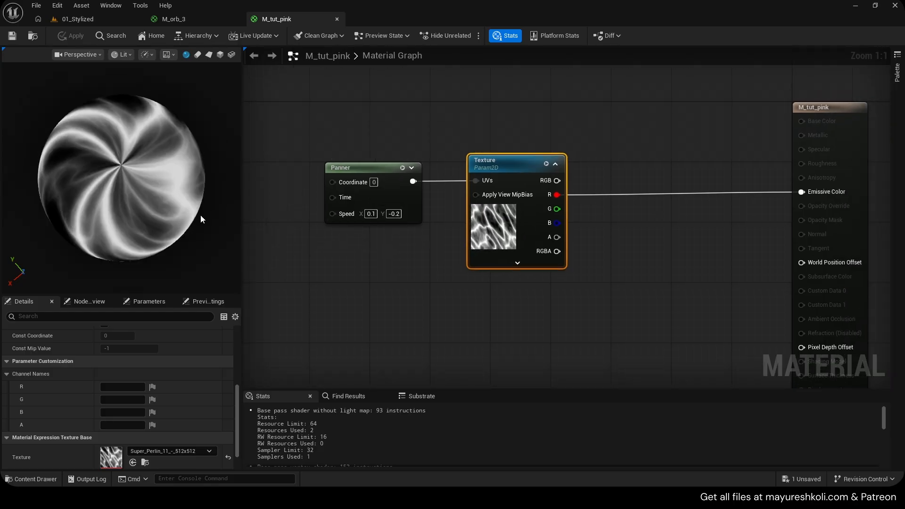
right_click_drag(398, 244, 387, 260)
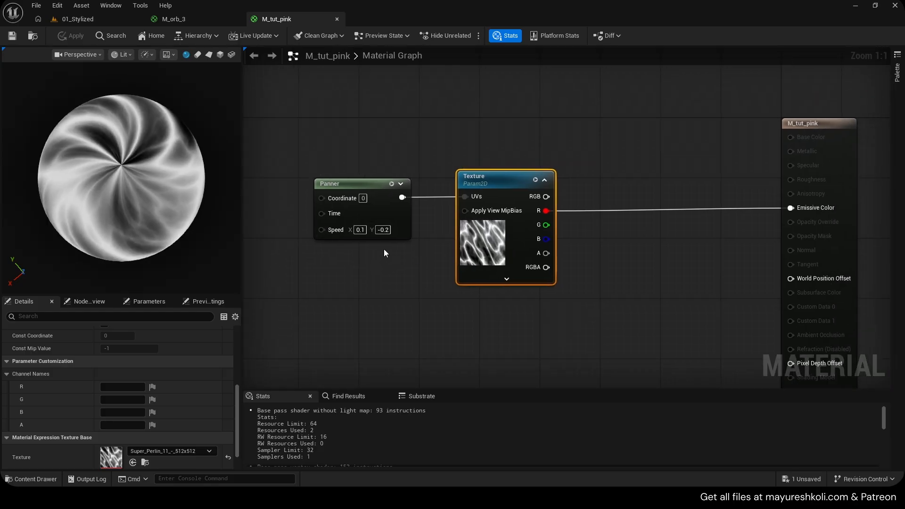
left_click(381, 230)
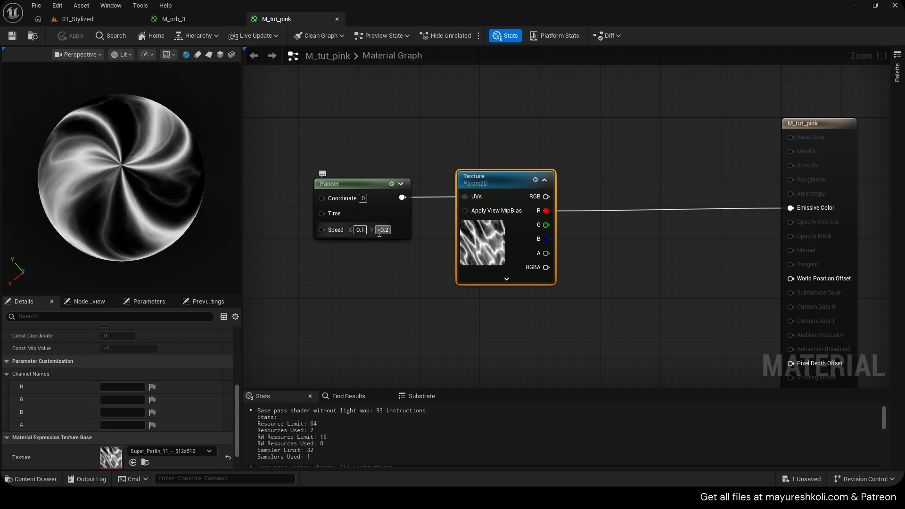
left_click(403, 248)
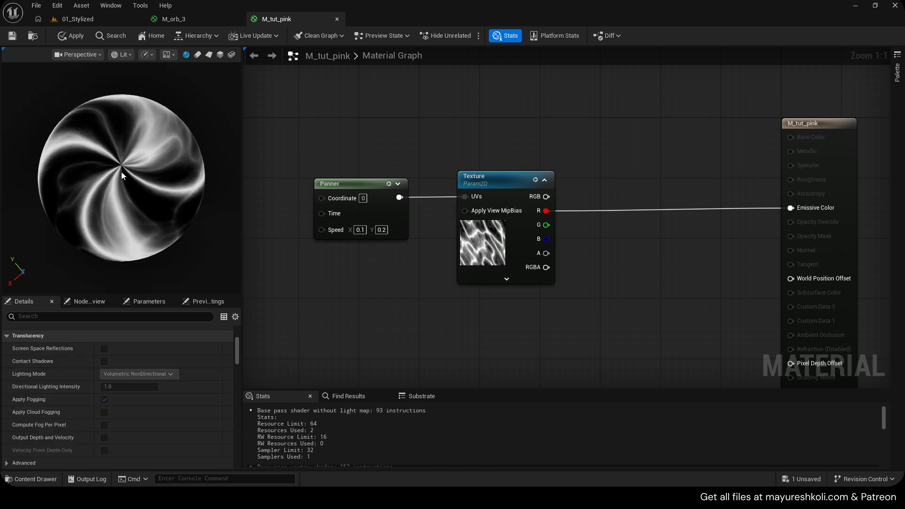
- Set the Panner's Speed Y back to -0.2 and apply the material
left_click(381, 230)
type("-0.2")
key("Return")
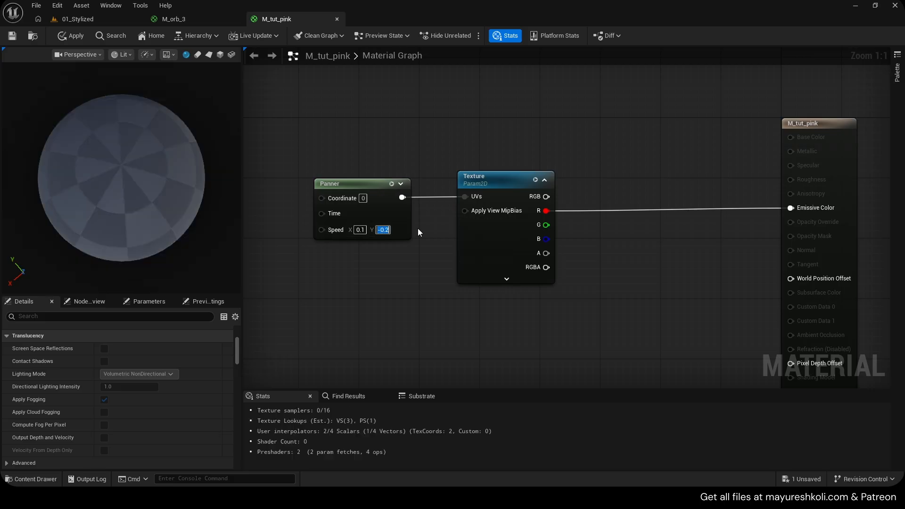
left_click(66, 37)
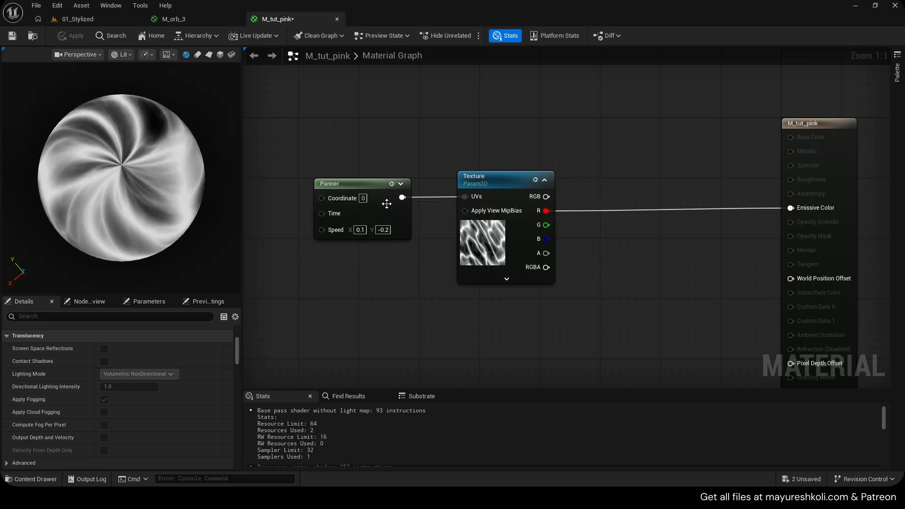
- Set the Panner's Speed X to -0.1, apply the material, and check the swirl in the preview
left_click(360, 230)
type("-0.1")
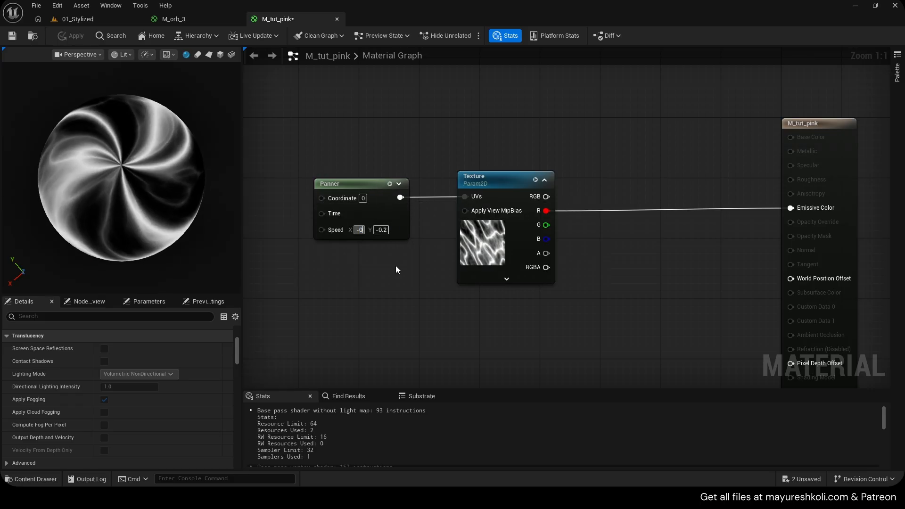
key("Return")
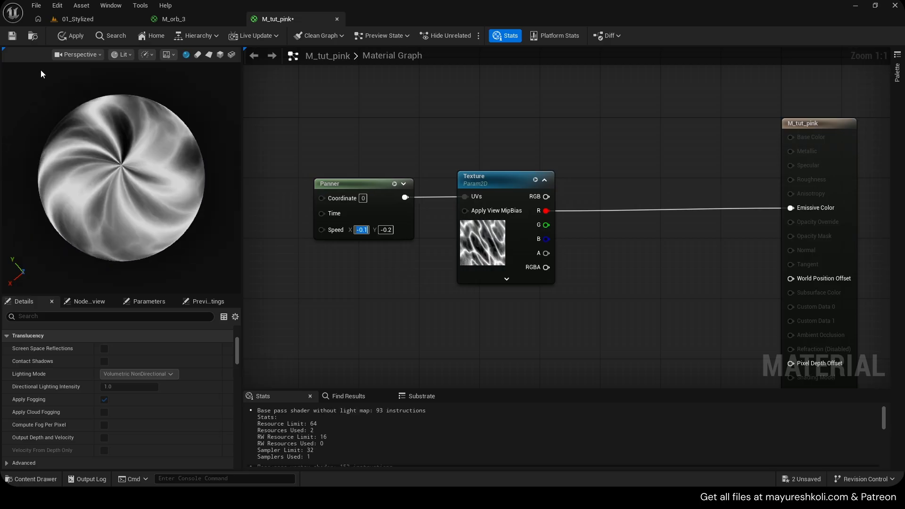
left_click(70, 36)
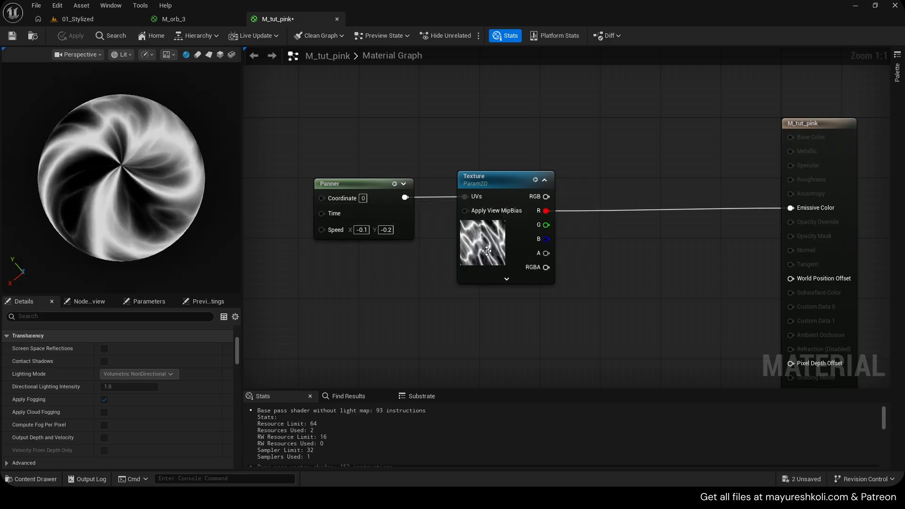
left_click(361, 229)
right_click_drag(156, 189, 140, 177)
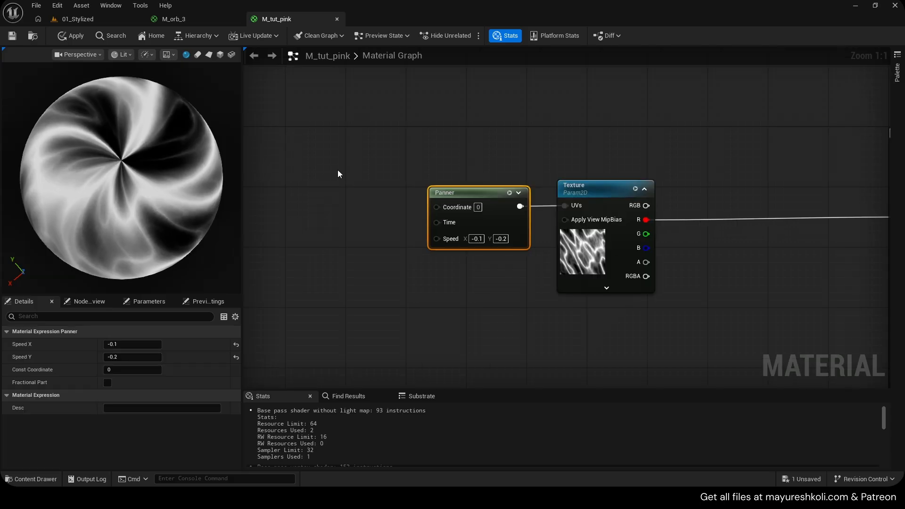
- Move the Panner and Texture nodes up together and add a BumpOffset node below them
left_click(562, 282, "shift")
right_click_drag(534, 283, 520, 182)
right_click(468, 217)
type("bumpof")
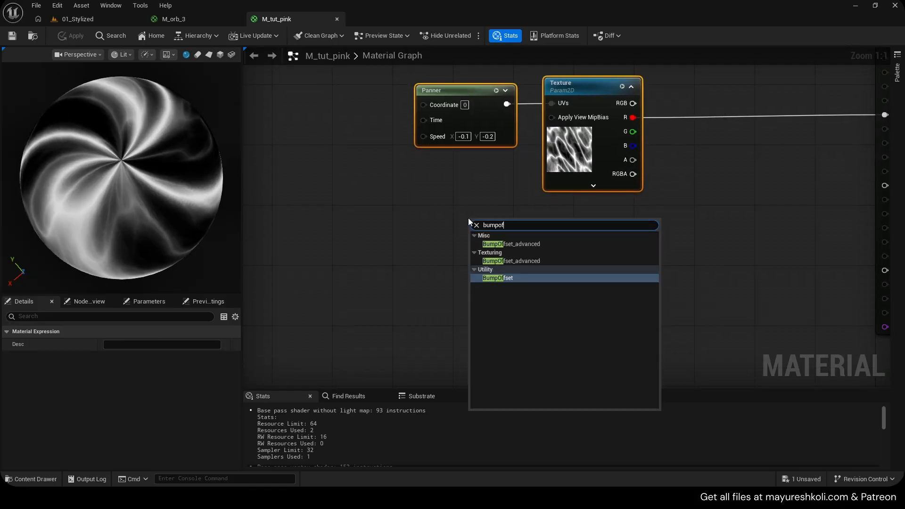
key("Return")
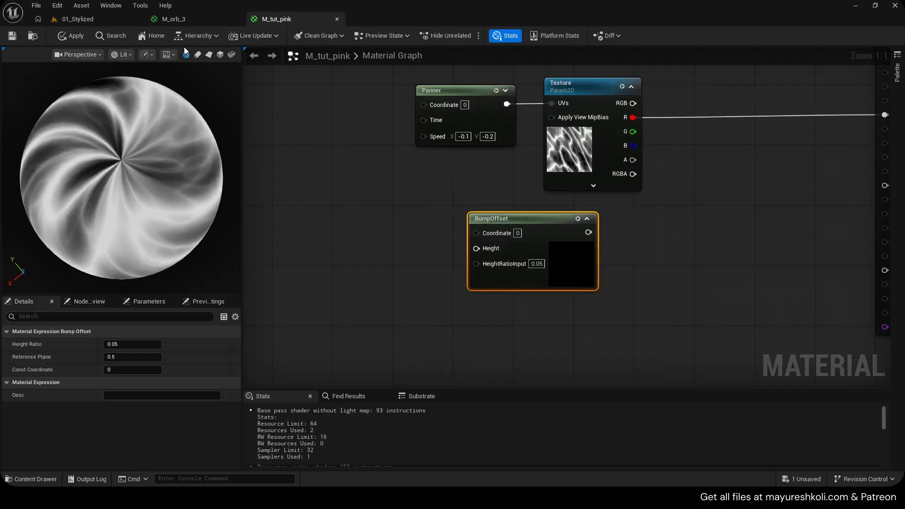
- Review the animated orb preview of M_orb_3 as a reference and return to M_tut_pink
left_click(182, 21)
scroll(109, 196, "up", 3)
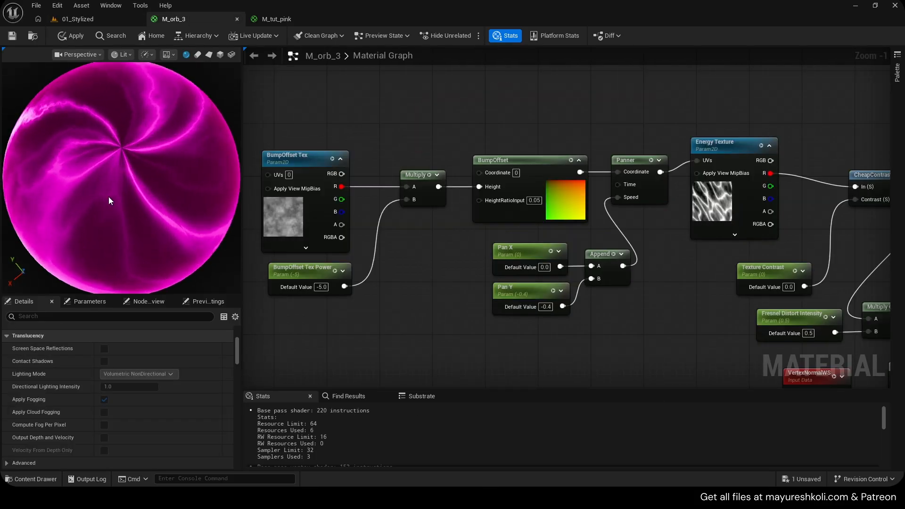
left_click(288, 21)
- Switch the preview mesh to a plane and place the BumpOffset node just below the Texture node
left_click_drag(484, 224, 559, 238)
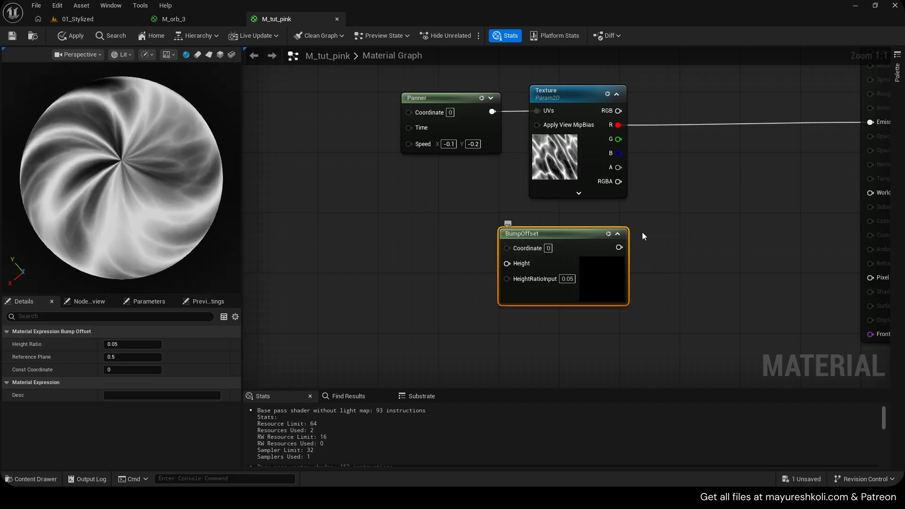
right_click_drag(665, 205, 635, 210)
left_click(209, 54)
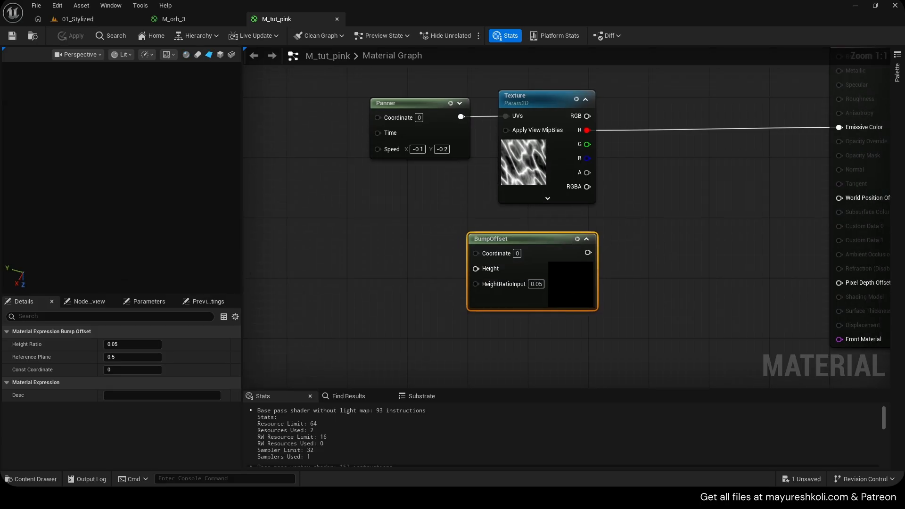
mouse_move(128, 178)
left_mouse_down()
mouse_move(141, 207)
mouse_move(123, 221)
mouse_move(128, 178)
left_mouse_up()
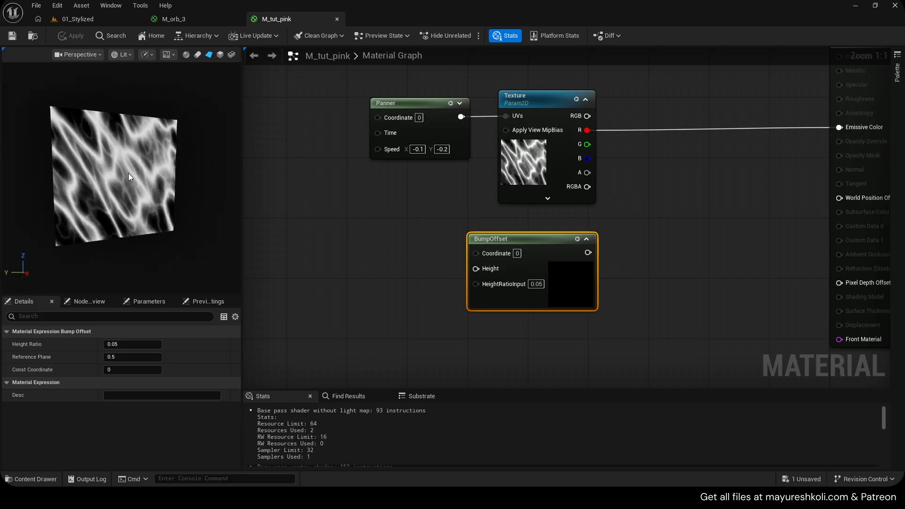
scroll(128, 179, "up", 2)
mouse_move(512, 245)
left_mouse_down()
mouse_move(530, 234)
mouse_move(497, 238)
left_mouse_up()
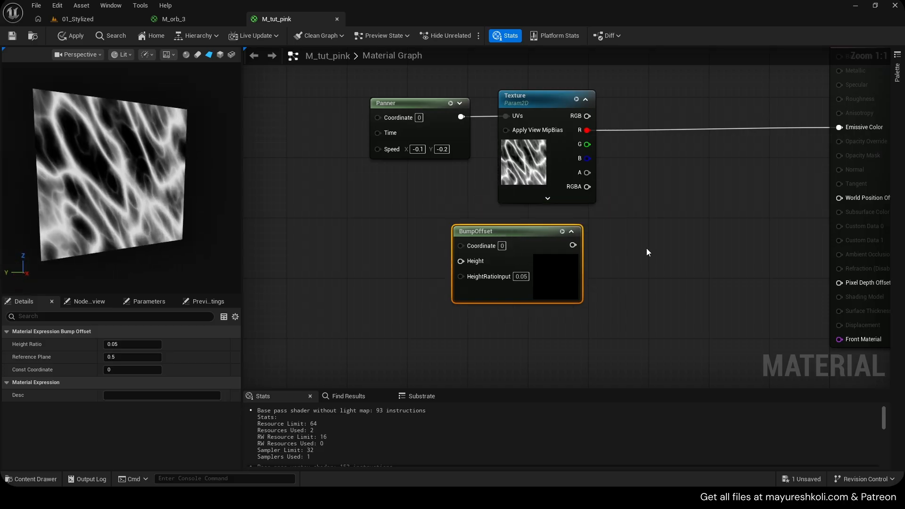
- Connect BumpOffset to the UVs of a duplicated Texture node and route that node's R channel to Emissive Color
right_click_drag(649, 251, 561, 252)
left_click(465, 178)
key("ctrl+c")
key("ctrl+v")
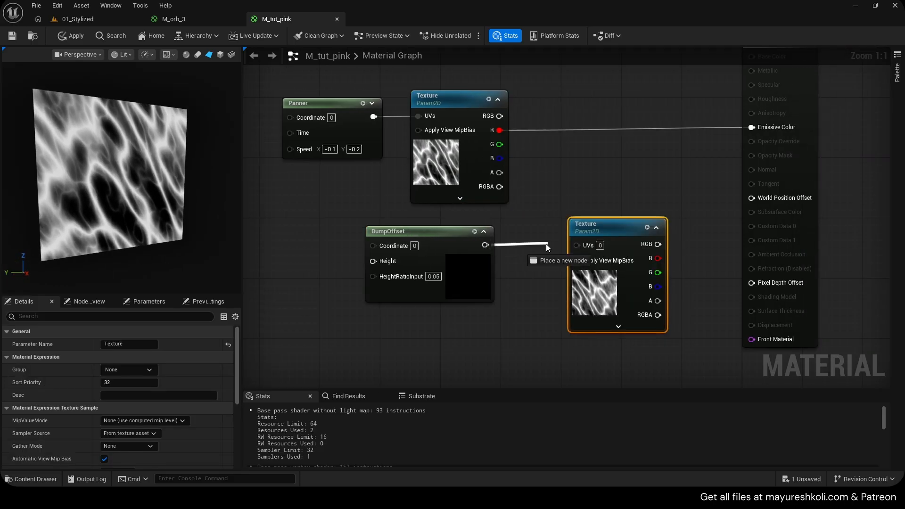
left_click_drag(599, 224, 562, 217)
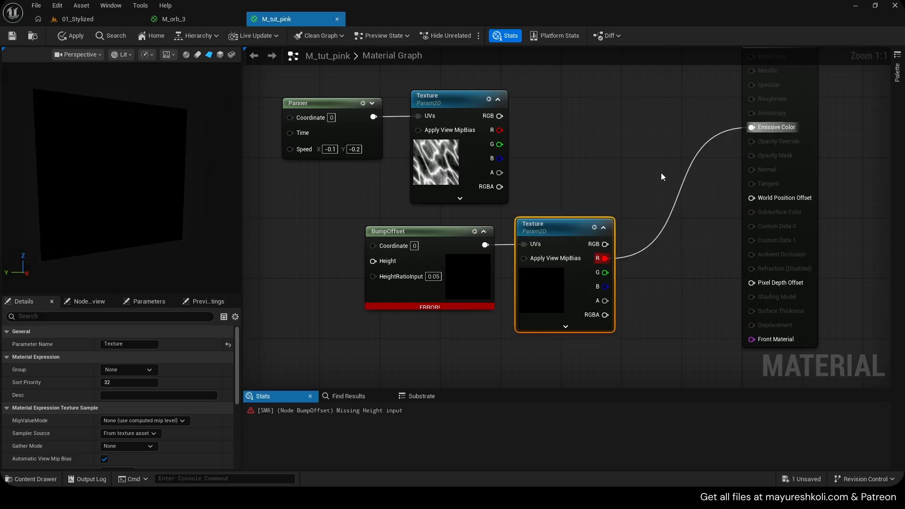
right_click_drag(662, 173, 635, 172)
- Add a Constant node and connect it to the BumpOffset's Height input
right_click_drag(393, 222, 479, 219)
mouse_move(509, 234)
left_mouse_down()
mouse_move(486, 237)
mouse_move(501, 236)
left_mouse_up()
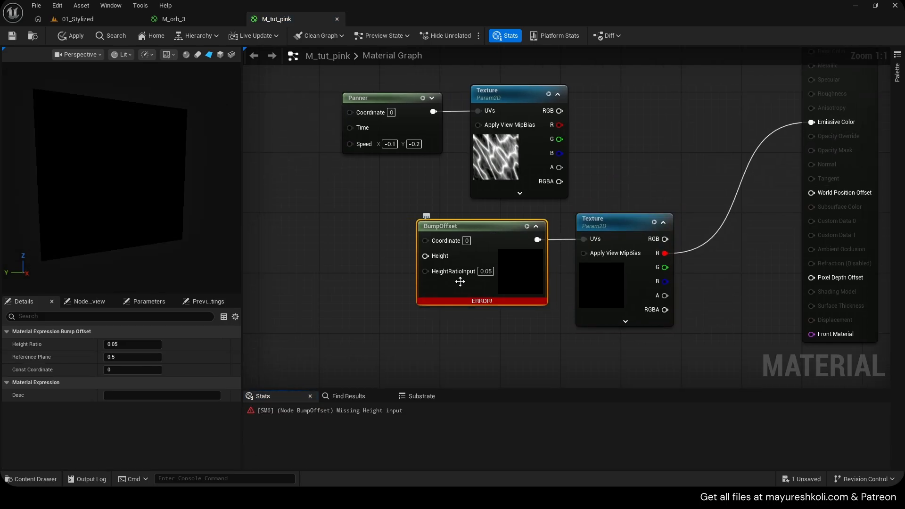
right_click_drag(421, 257, 442, 258)
key("1")
left_click(352, 260)
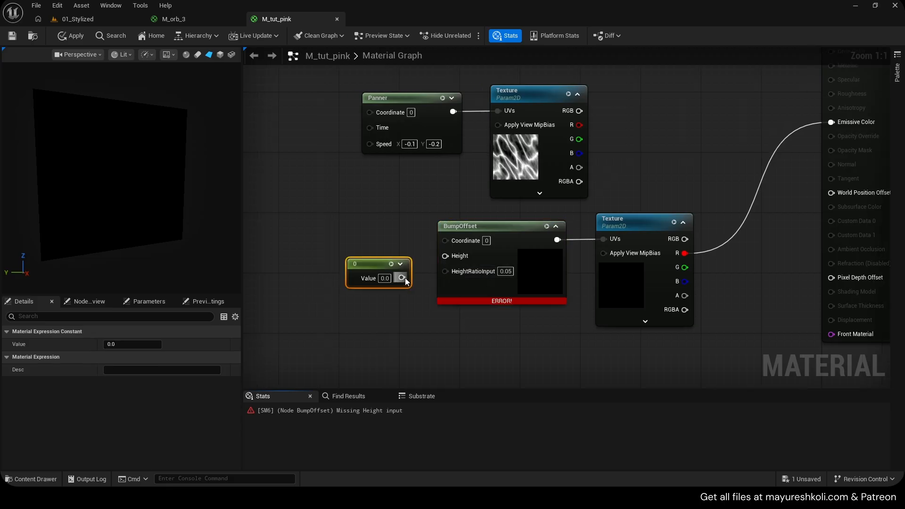
left_click_drag(459, 259, 460, 258)
left_click_drag(364, 263, 364, 256)
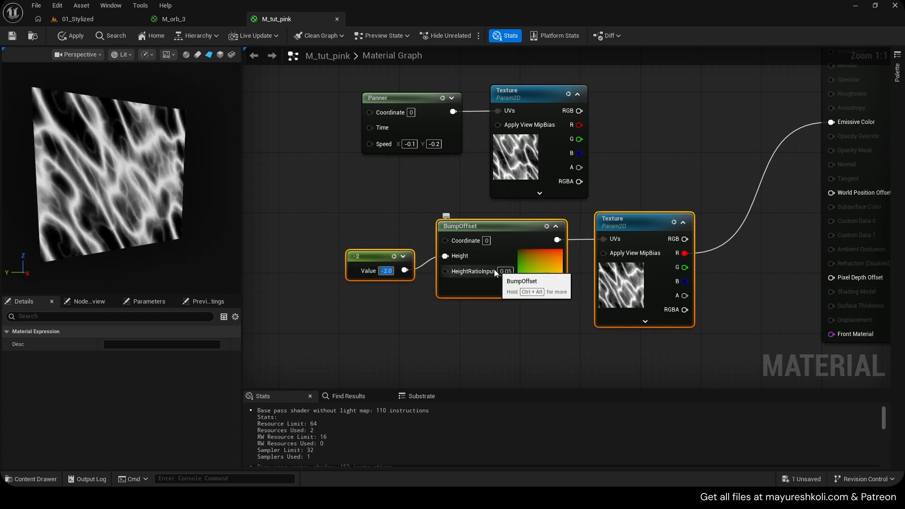
- Try -2 for the Height constant, orbit the preview to judge the depth, and set the constant to -10
type("-2")
key("Return")
left_click_drag(127, 179, 85, 109)
type("-10")
key("Return")
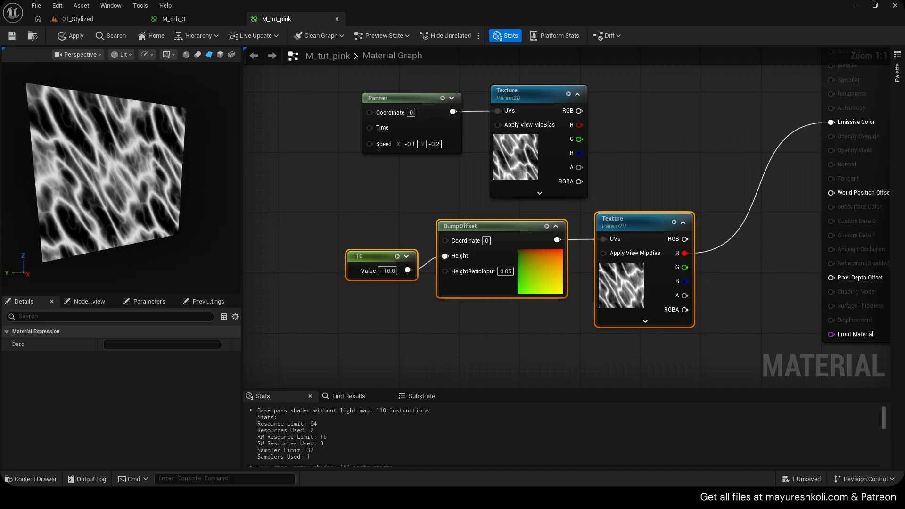
- Move the constant, BumpOffset and second Texture nodes farther below the Panner chain and save the material
right_click_drag(279, 208, 327, 194)
left_click_drag(417, 253, 424, 246)
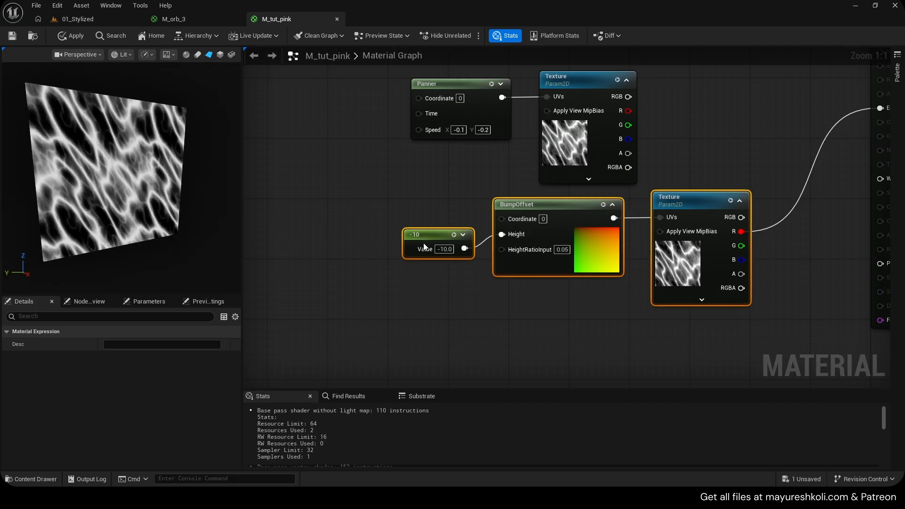
left_click(424, 247)
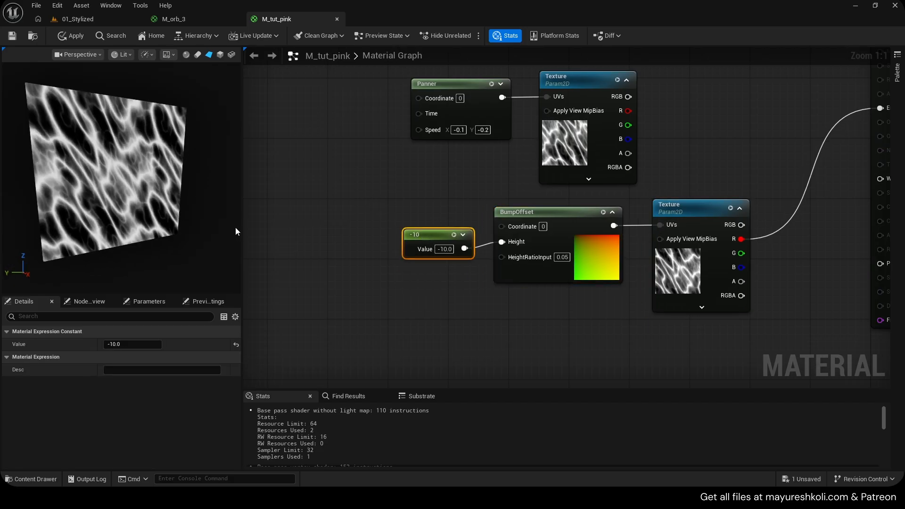
left_click_drag(417, 211, 703, 298)
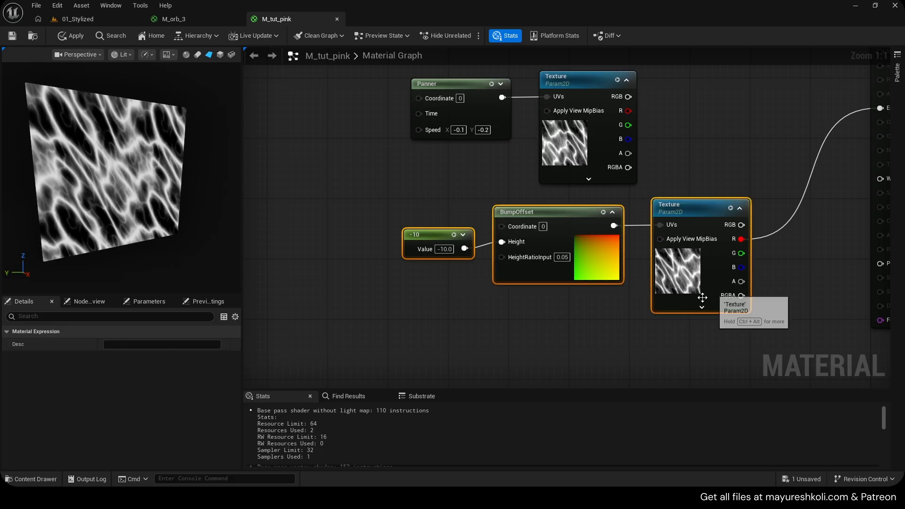
right_click_drag(607, 323, 511, 325)
left_click_drag(604, 209, 535, 239)
key("ctrl+s")
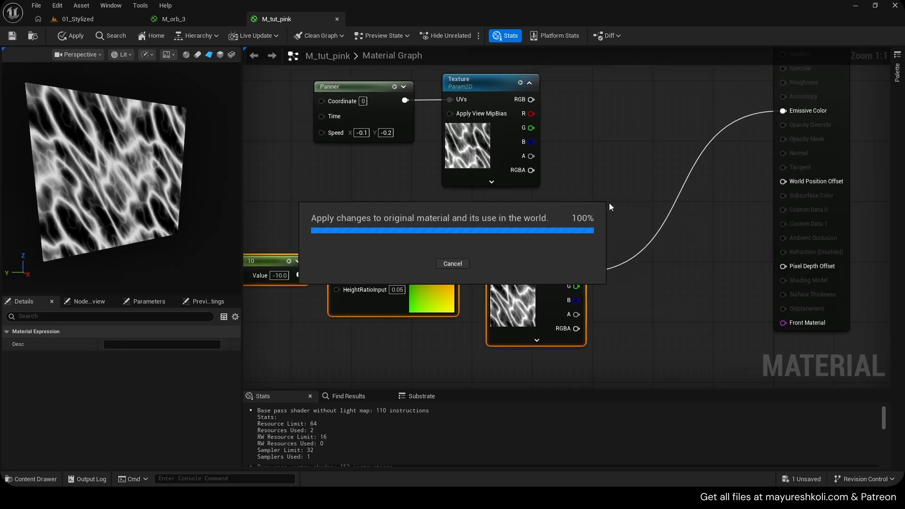
- Multiply the lower Texture's R output by a purple Constant3Vector (0.278, 0, 1) and feed the result into Emissive Color
left_click(637, 166)
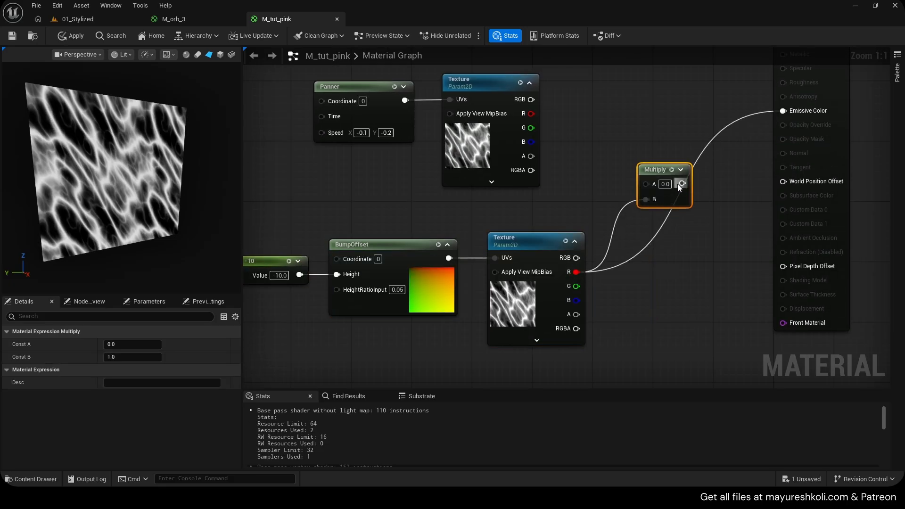
left_click_drag(791, 113, 792, 113)
right_click_drag(611, 93, 640, 141)
key("3")
left_click(630, 117)
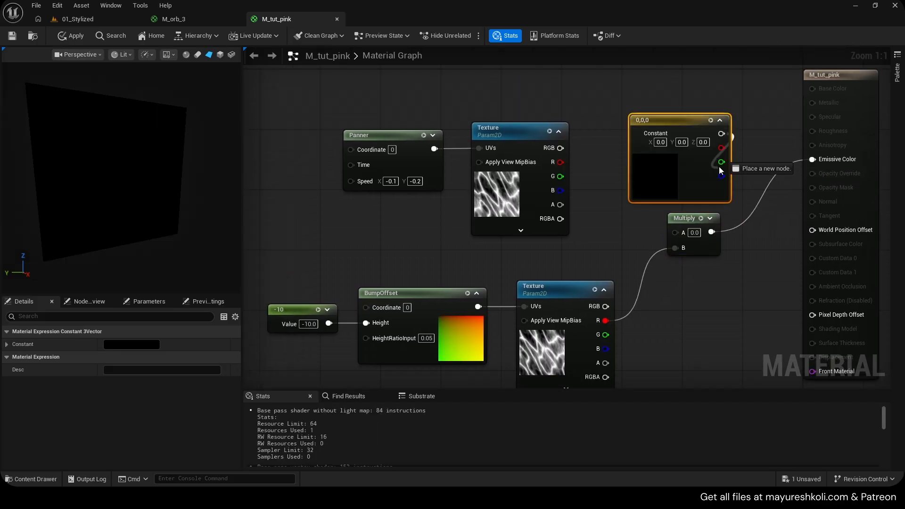
left_click_drag(680, 233, 680, 233)
double_click(655, 170)
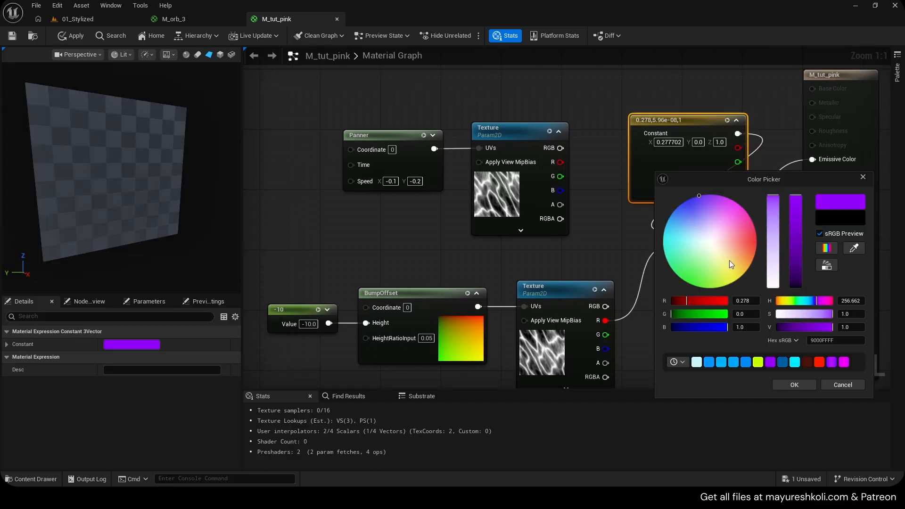
left_click(794, 384)
- Move the material output node farther right and duplicate the constant, BumpOffset and Texture chain below the original
scroll(723, 222, "down", 2)
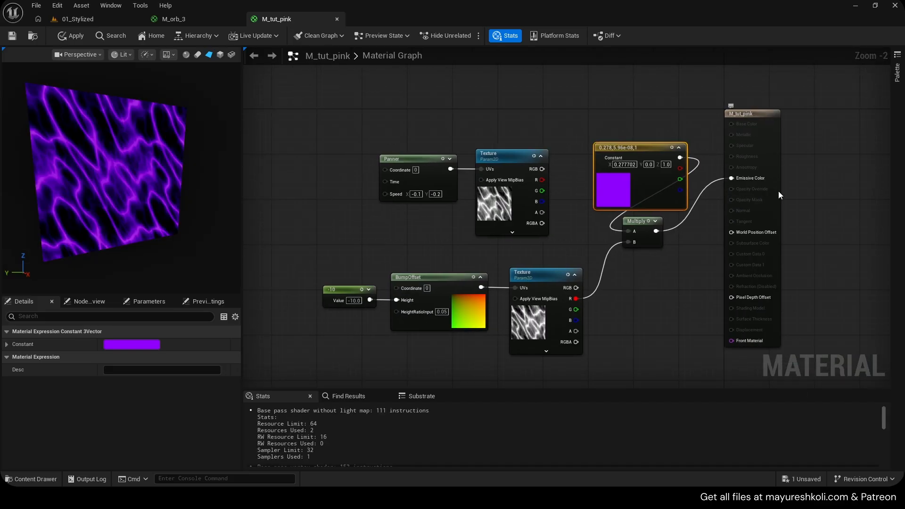
left_click_drag(778, 191, 894, 191)
right_click_drag(601, 354, 698, 320)
left_click_drag(698, 321, 474, 274)
right_click_drag(738, 243, 661, 194)
key("ctrl+d")
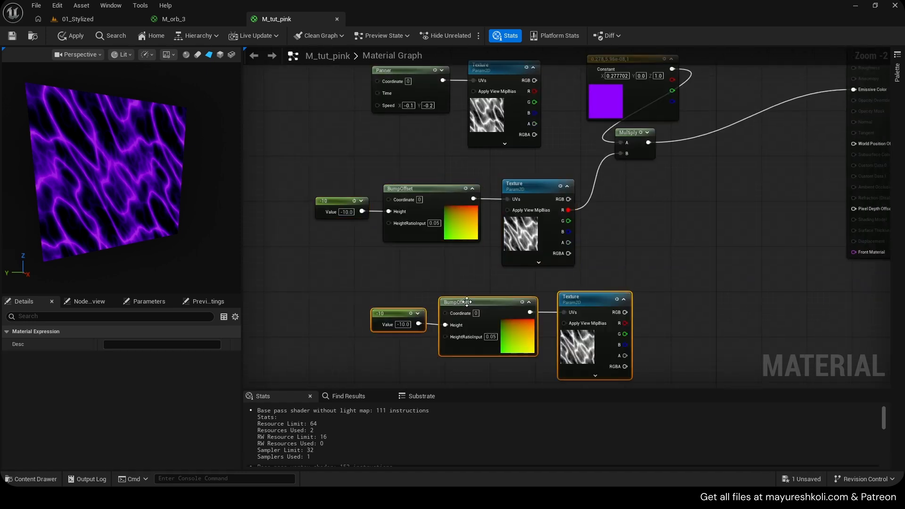
left_click_drag(577, 307, 566, 313)
scroll(592, 301, "up", 1)
right_click_drag(600, 299, 588, 313)
scroll(650, 170, "down", 1)
- Duplicate the color and Multiply nodes for the lower chain, connect its Texture R to B, and recolor it pinkish red (1, 0, 0.071)
left_click_drag(651, 169, 604, 70)
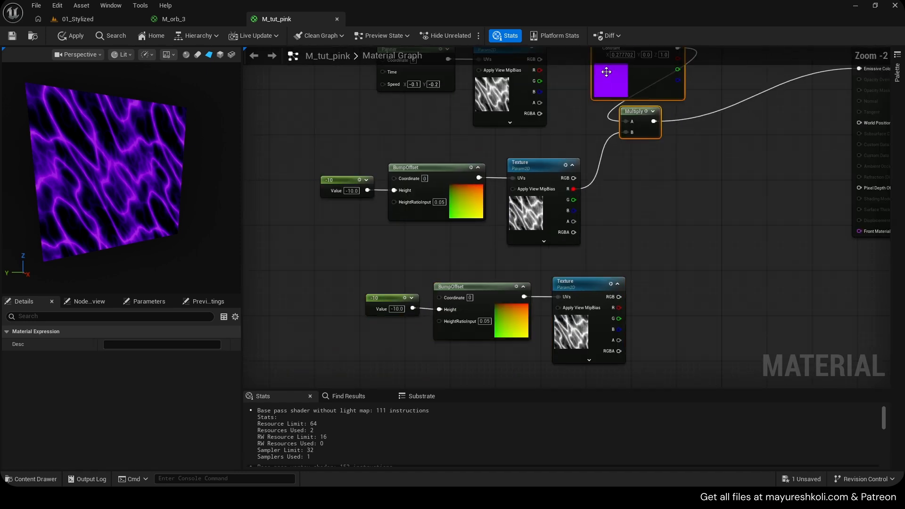
key("ctrl+d")
left_click_drag(619, 308, 693, 320)
double_click(683, 275)
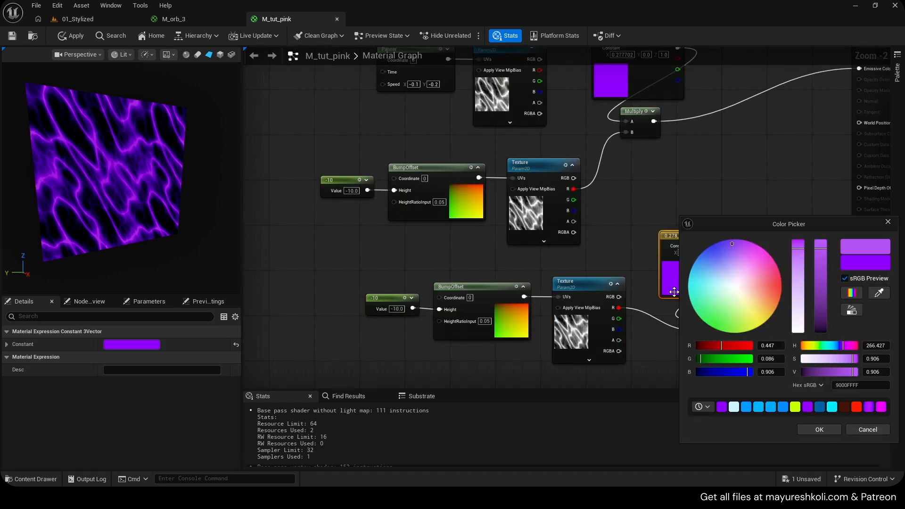
left_click_drag(780, 274, 782, 282)
left_click(820, 429)
- Combine both Multiply outputs in an Add node and connect it to Emissive Color
right_click_drag(736, 194, 659, 259)
key("a")
left_click(676, 194)
left_click_drag(634, 356, 664, 184)
left_click_drag(662, 171, 566, 158)
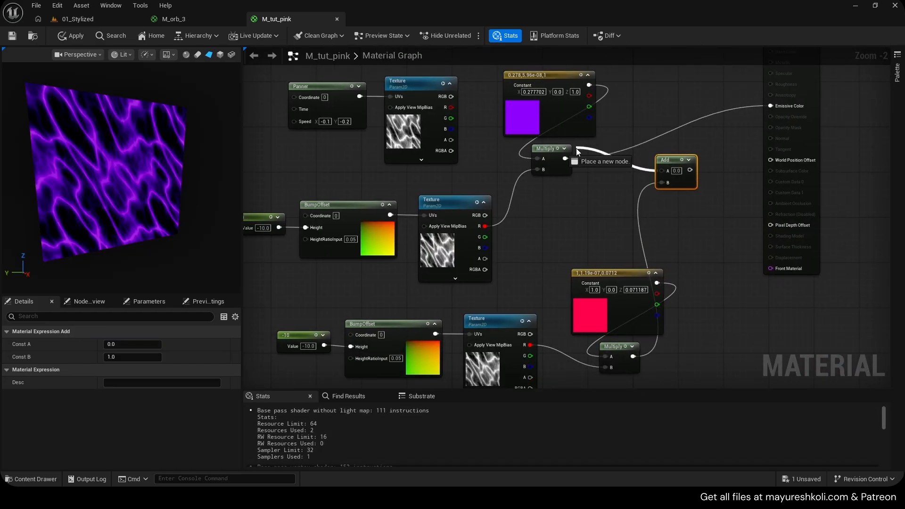
right_click_drag(690, 180, 624, 233)
left_click_drag(619, 222, 710, 159)
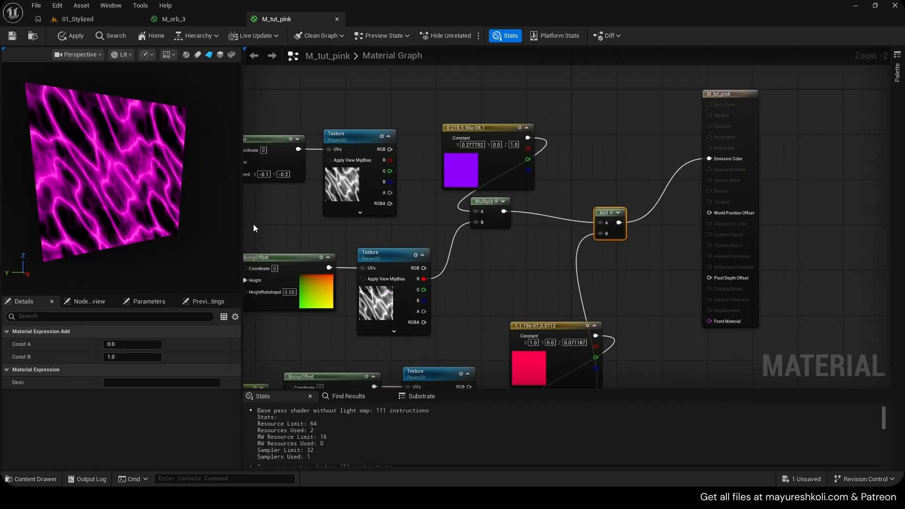
- Try -50 for the duplicated chain's Height constant and set it to -5
mouse_move(121, 180)
left_mouse_down()
mouse_move(99, 175)
mouse_move(94, 151)
mouse_move(75, 176)
mouse_move(111, 179)
left_mouse_up()
right_click_drag(446, 307, 611, 186)
scroll(485, 280, "up", 2)
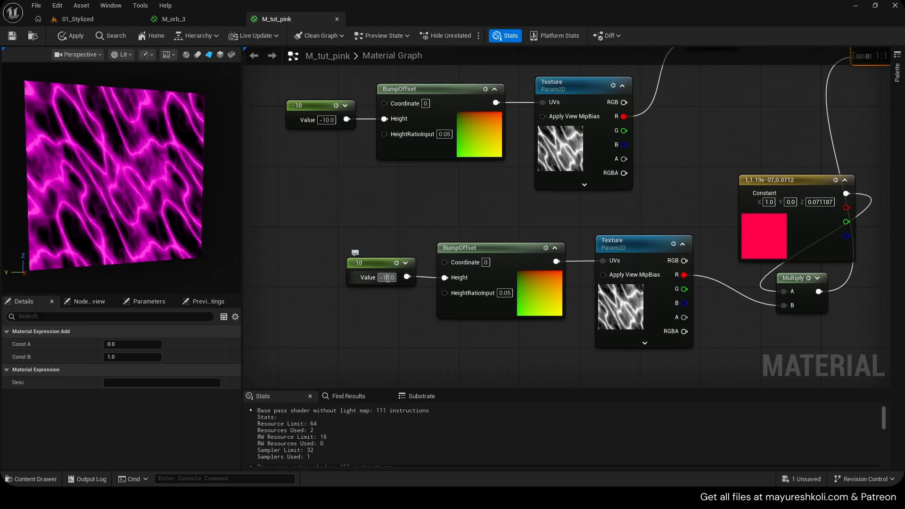
type("-50")
left_click(404, 300)
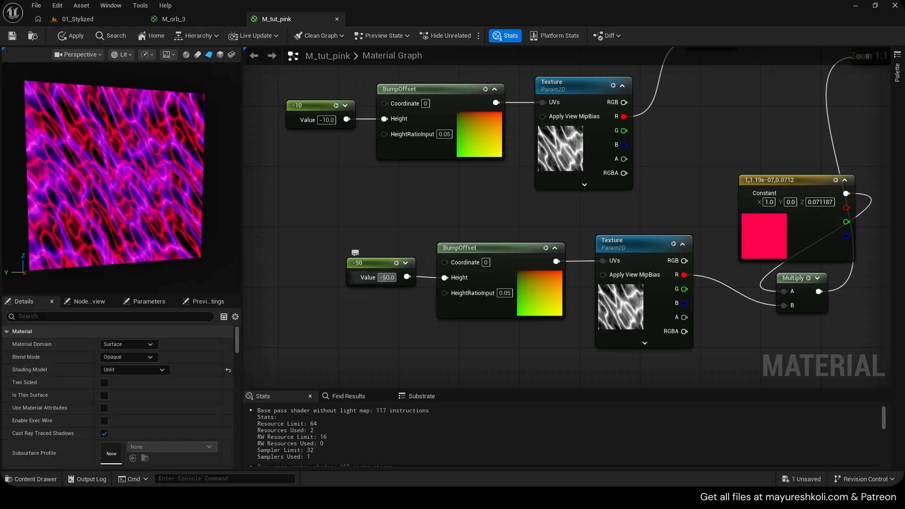
type("5")
left_click(416, 310)
- Orbit the preview plane to examine the depth offset between the purple and red layers
left_click_drag(186, 165, 125, 137)
left_click_drag(105, 202, 142, 226)
mouse_move(78, 161)
left_mouse_down()
mouse_move(85, 174)
mouse_move(77, 162)
left_mouse_up()
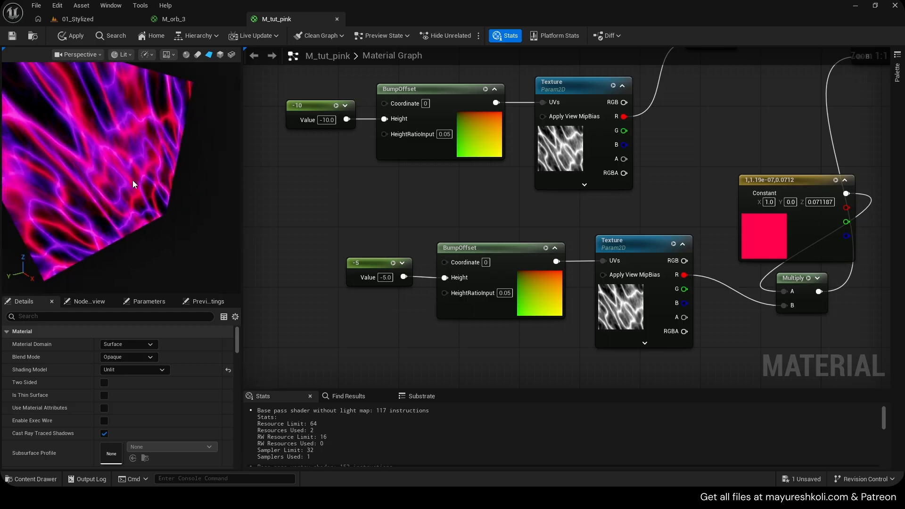
right_click_drag(472, 184, 442, 231)
scroll(442, 231, "down", 3)
right_click_drag(595, 150, 613, 188)
mouse_move(160, 189)
left_mouse_down()
mouse_move(142, 187)
mouse_move(175, 184)
mouse_move(113, 186)
mouse_move(135, 183)
mouse_move(160, 198)
mouse_move(174, 177)
mouse_move(134, 193)
mouse_move(156, 202)
mouse_move(153, 186)
left_mouse_up()
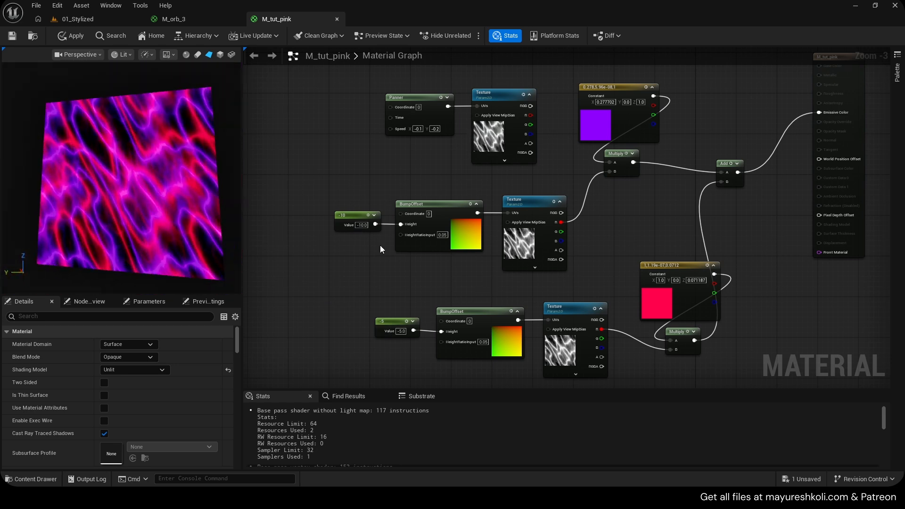
- Delete the duplicated red chain and the Add node, and reconnect the purple Multiply to Emissive Color
right_click_drag(579, 277, 600, 270)
scroll(594, 275, "down", 1)
left_click_drag(743, 346, 444, 286)
key("Delete")
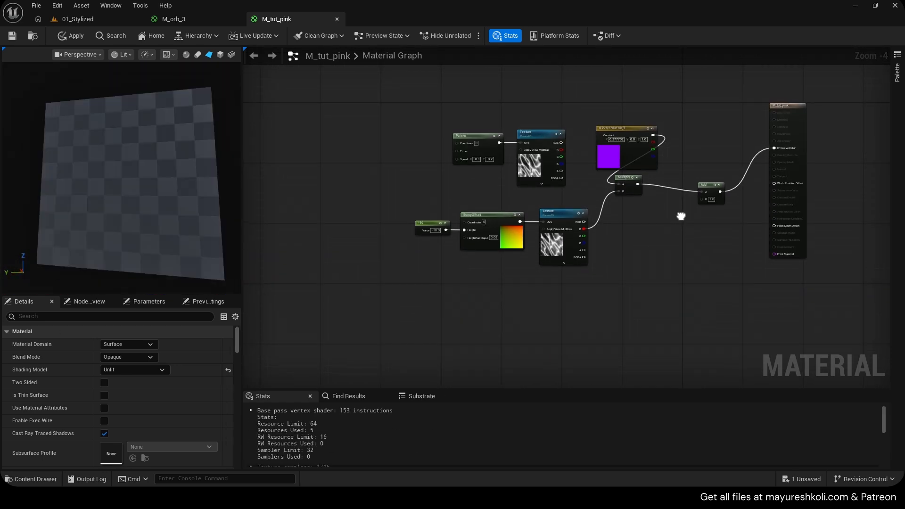
right_click_drag(681, 216, 670, 274)
left_click(695, 242)
key("Delete")
left_click_drag(626, 241, 764, 204)
- Shift the -10 constant left and add an empty Texture Sample node below it
scroll(483, 278, "up", 4)
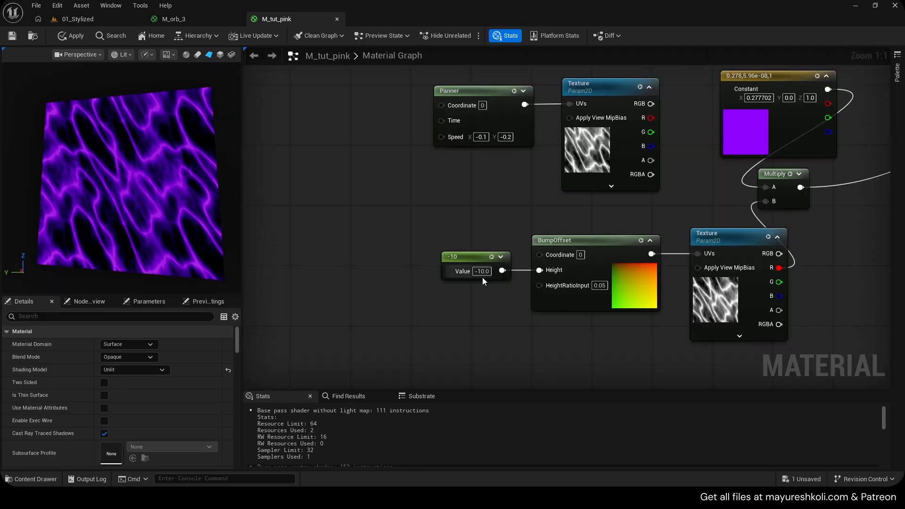
mouse_move(461, 253)
left_mouse_down()
mouse_move(415, 242)
mouse_move(447, 253)
left_mouse_up()
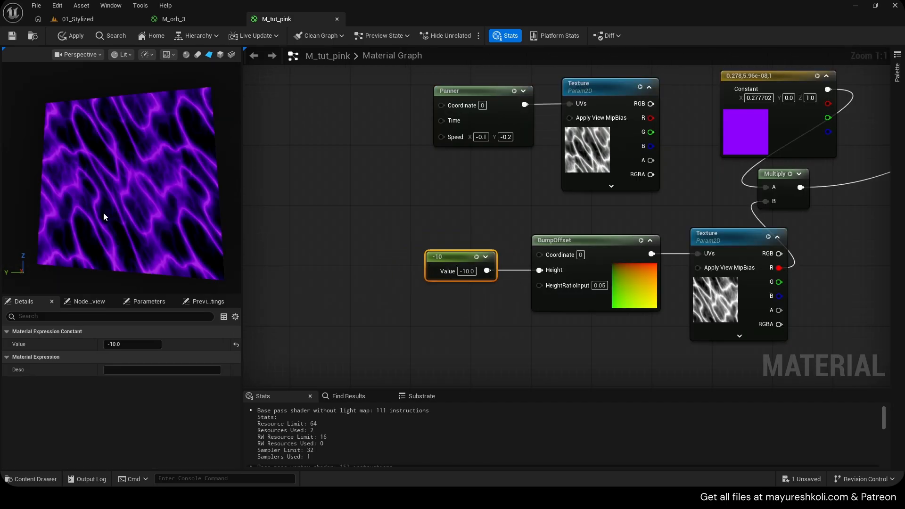
mouse_move(103, 212)
left_mouse_down()
mouse_move(136, 211)
mouse_move(104, 213)
left_mouse_up()
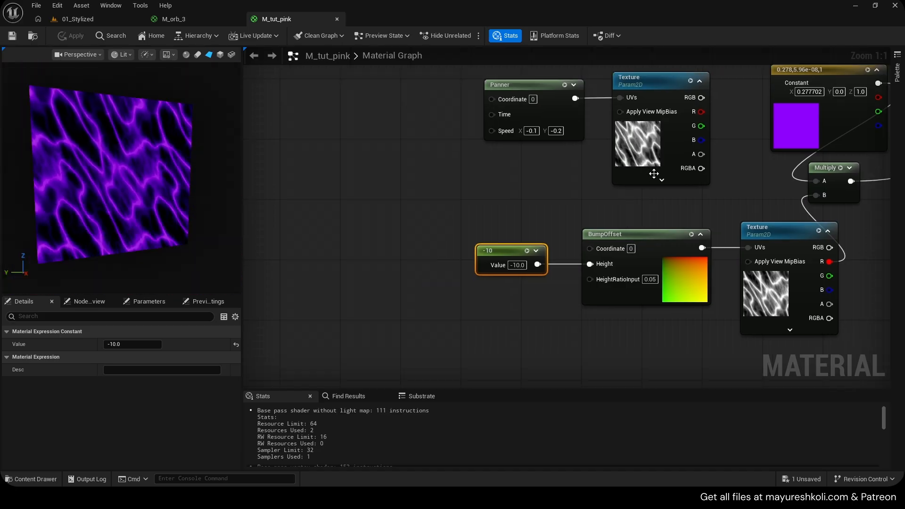
key("t")
left_click(346, 296)
left_click_drag(365, 295, 380, 273)
right_click_drag(404, 300, 441, 197)
- Locate and inspect M_orb_3's BumpOffset Tex texture, Super_Perlin_1_-_512x512, and assign it to the new Texture Sample in M_tut_pink
left_click(185, 21)
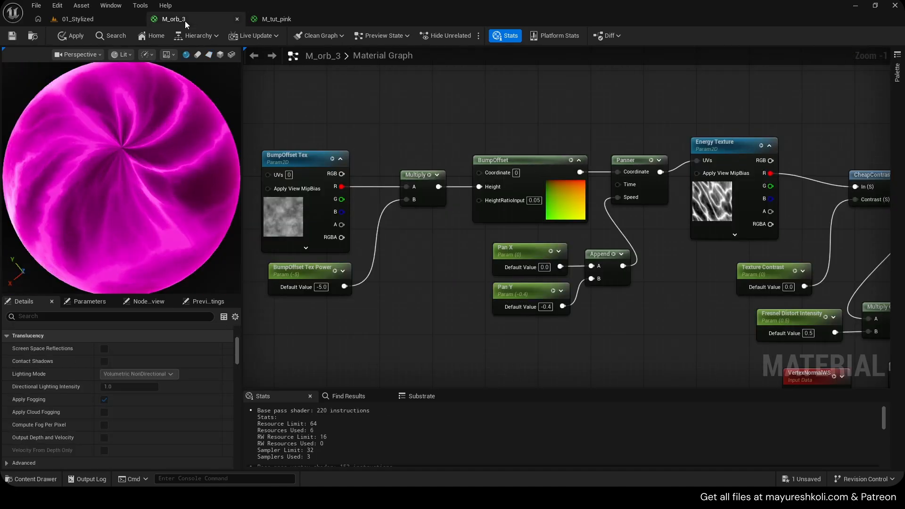
left_click(144, 463)
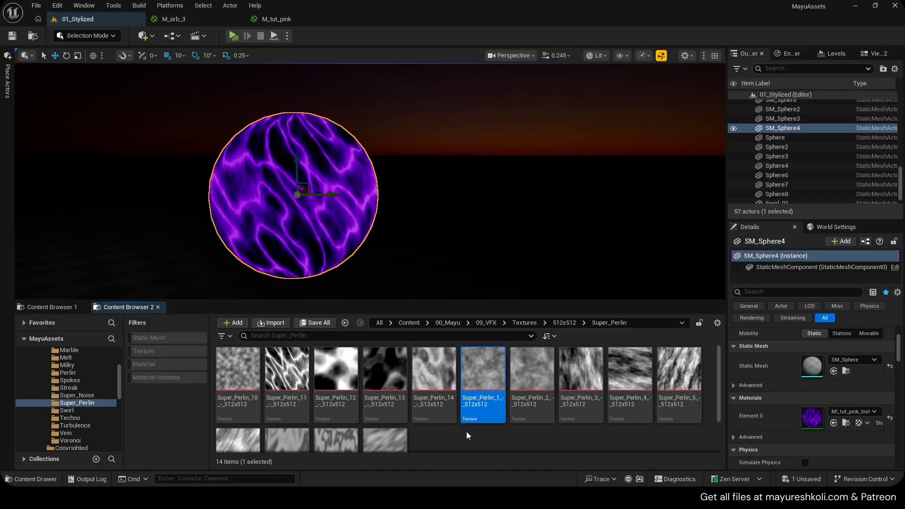
mouse_move(482, 411)
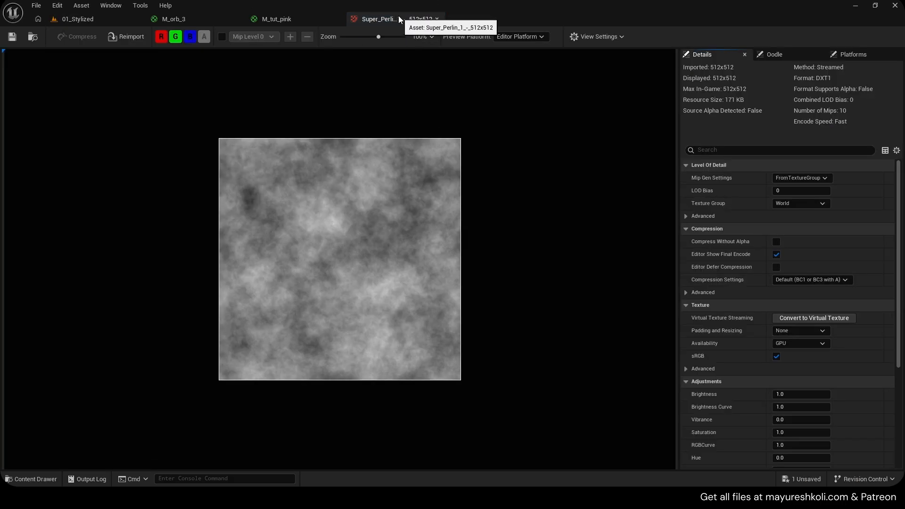
middle_click(398, 20)
right_click_drag(349, 193, 284, 176)
left_click(133, 459)
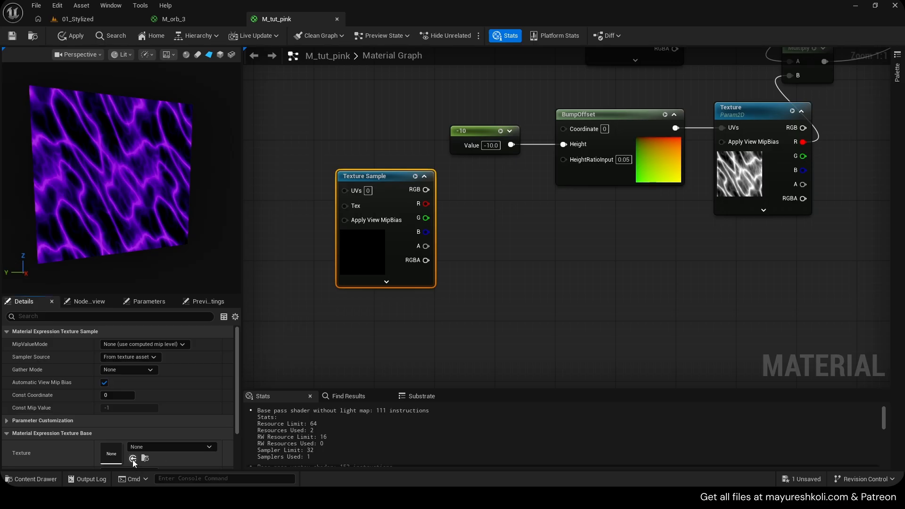
- Connect the Texture Sample's red output to the BumpOffset's Height input and delete the -10 constant
left_click_drag(400, 192, 564, 145)
left_click(477, 134)
key("Delete")
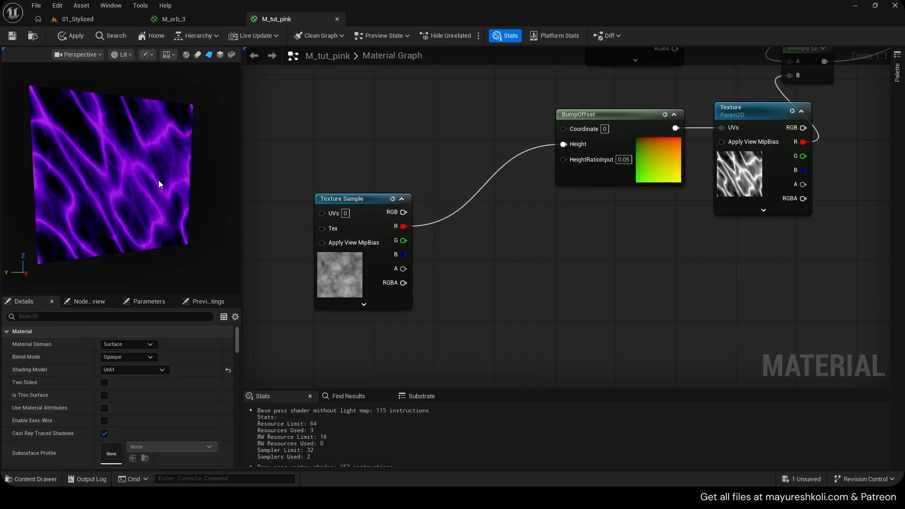
mouse_move(158, 180)
left_mouse_down()
mouse_move(142, 180)
mouse_move(170, 180)
mouse_move(151, 182)
left_mouse_up()
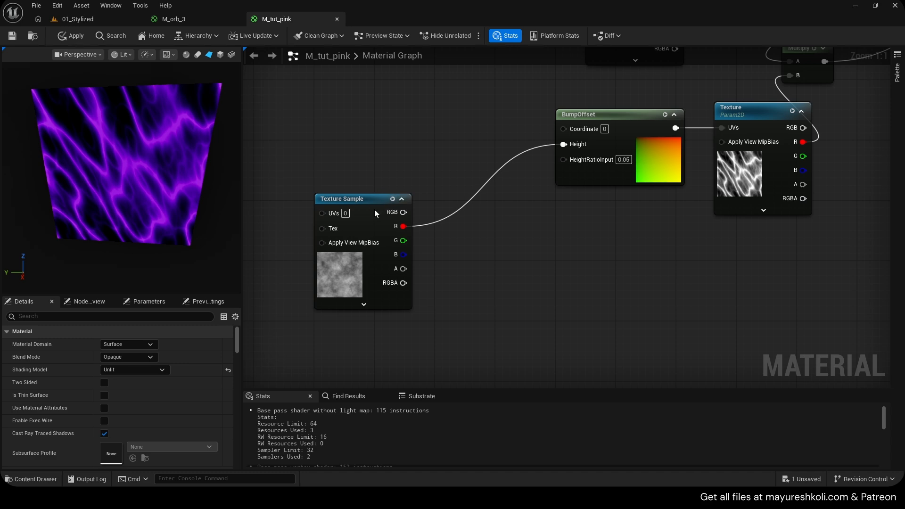
- Open the Super_Perlin_1_-_512x512 texture used by the Texture Sample and examine it enlarged
left_click_drag(374, 211, 423, 138)
double_click(381, 190)
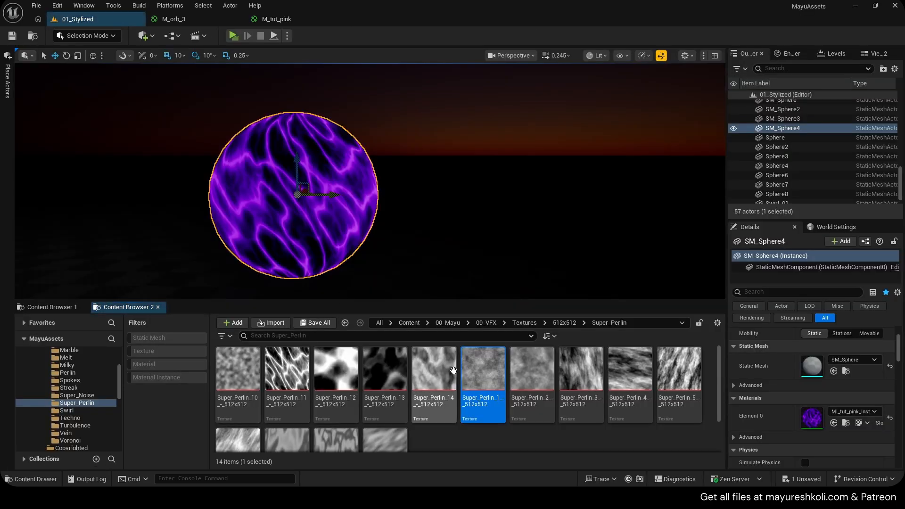
double_click(479, 360)
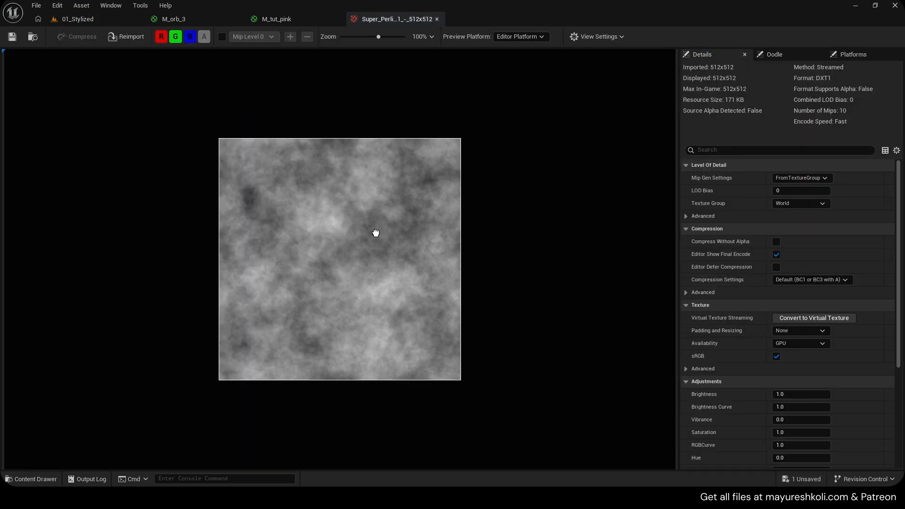
scroll(341, 239, "up", 3)
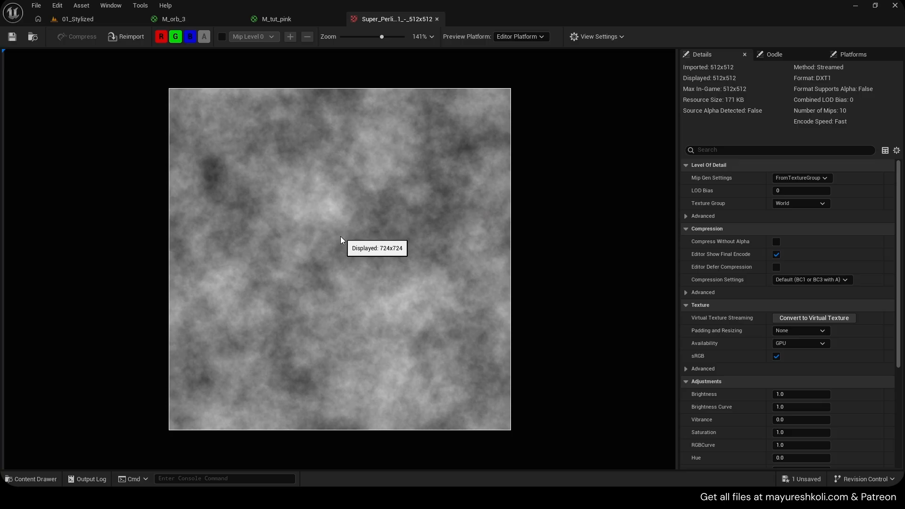
- Add a temporary Color Ramp node in M_tut_pink, try shifting its gradient stops, and delete the node
left_click(295, 19)
right_click_drag(495, 275, 494, 214)
right_click(494, 214)
type("color")
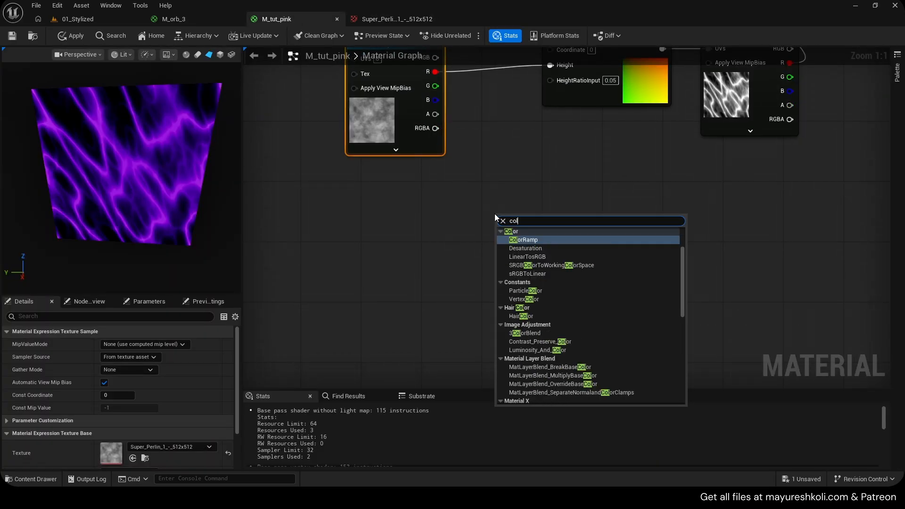
key("Return")
mouse_move(228, 343)
left_mouse_down()
mouse_move(151, 342)
mouse_move(226, 343)
left_mouse_up()
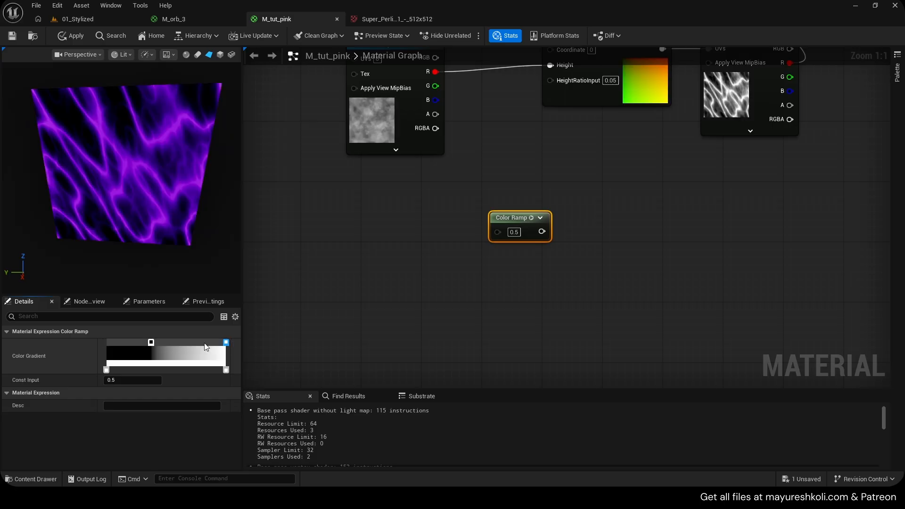
left_click(71, 35)
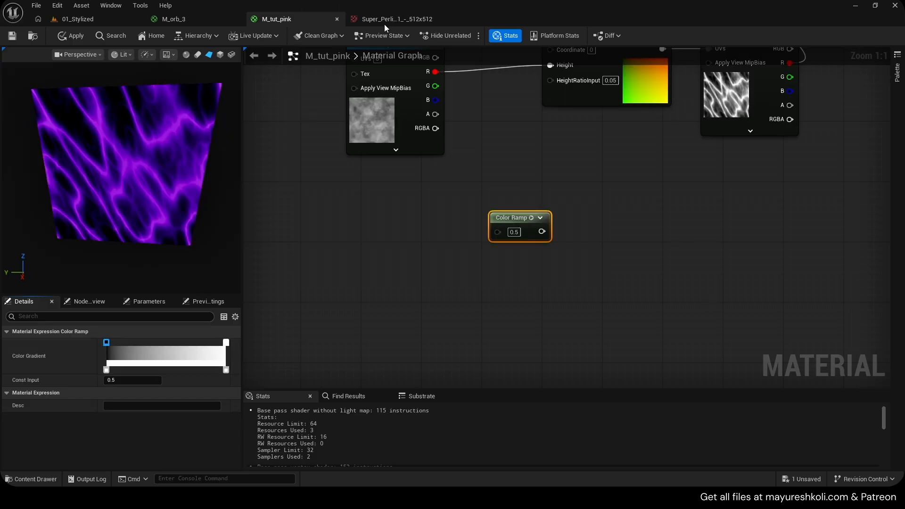
left_click(372, 19)
left_click(297, 18)
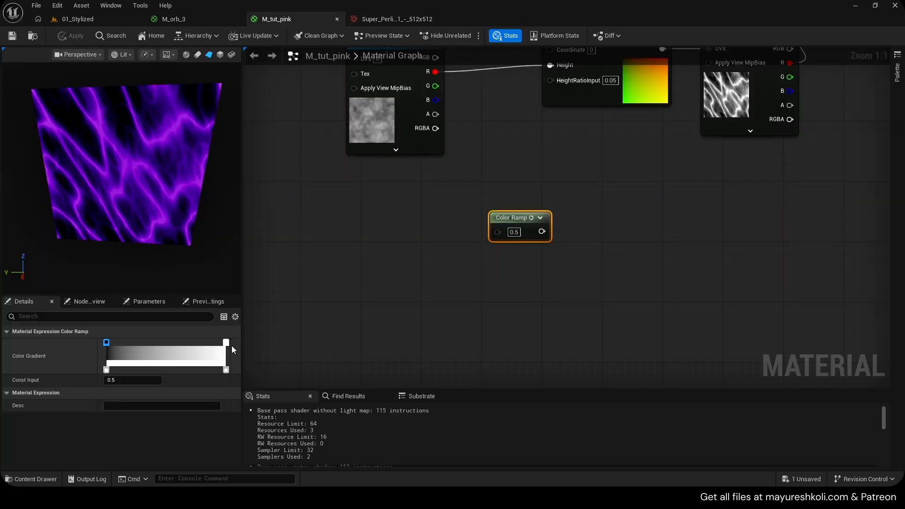
left_click(106, 343)
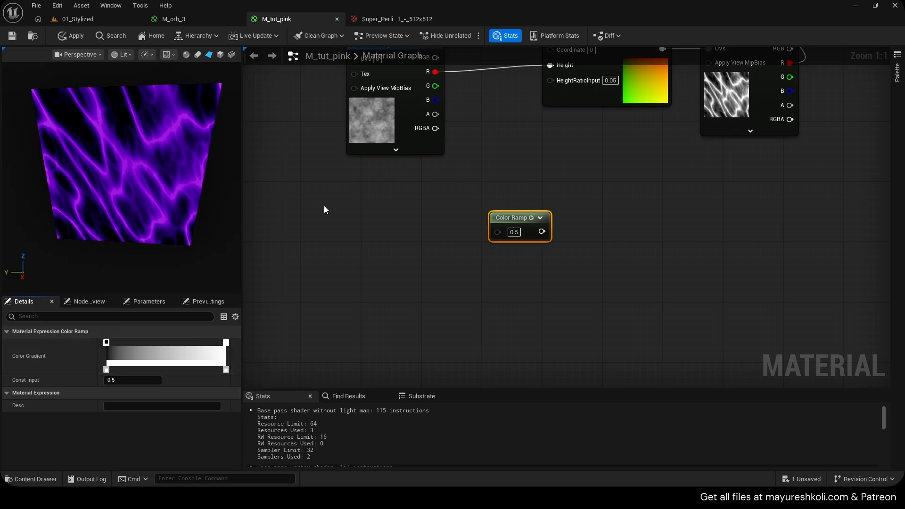
key("Delete")
- Review the light and dark areas of the Super_Perlin_1_-_512x512 texture again and return to M_tut_pink
right_click_drag(480, 192, 386, 308)
left_click(390, 21)
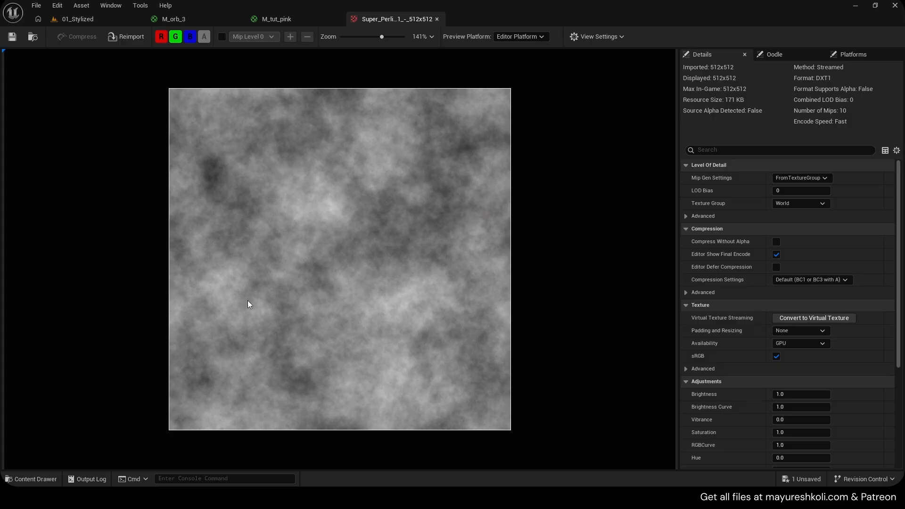
left_click(309, 20)
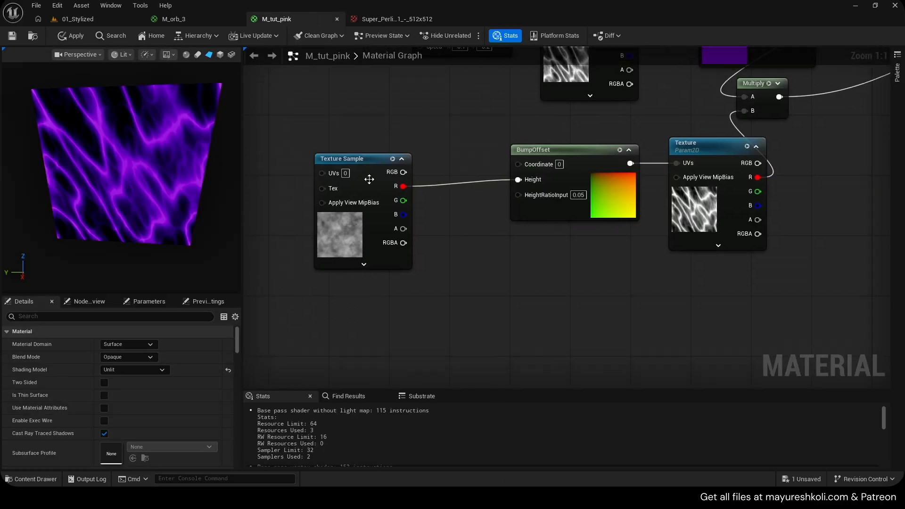
- Insert a Multiply node with B set to -10 between the Texture Sample's red output and BumpOffset's Height, and apply the material
left_click(368, 177)
left_click_drag(368, 176, 421, 186)
key("m")
left_click(412, 169)
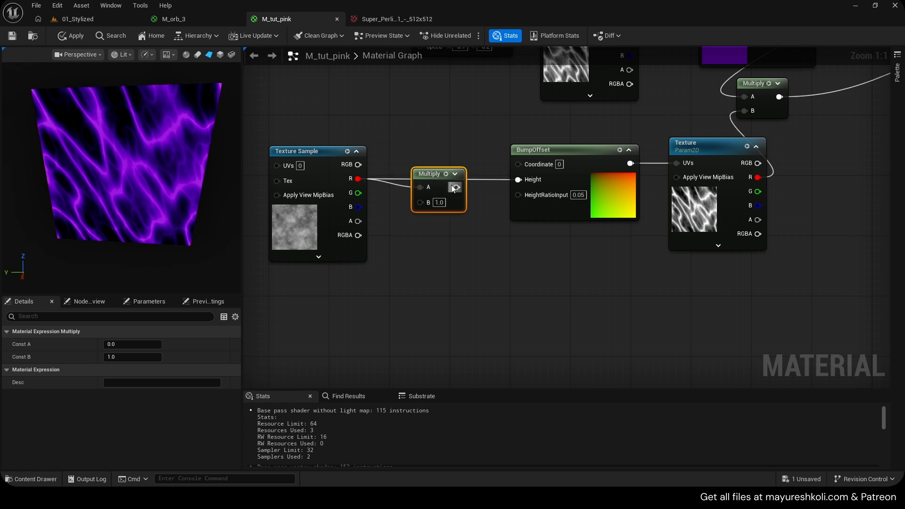
type("-10")
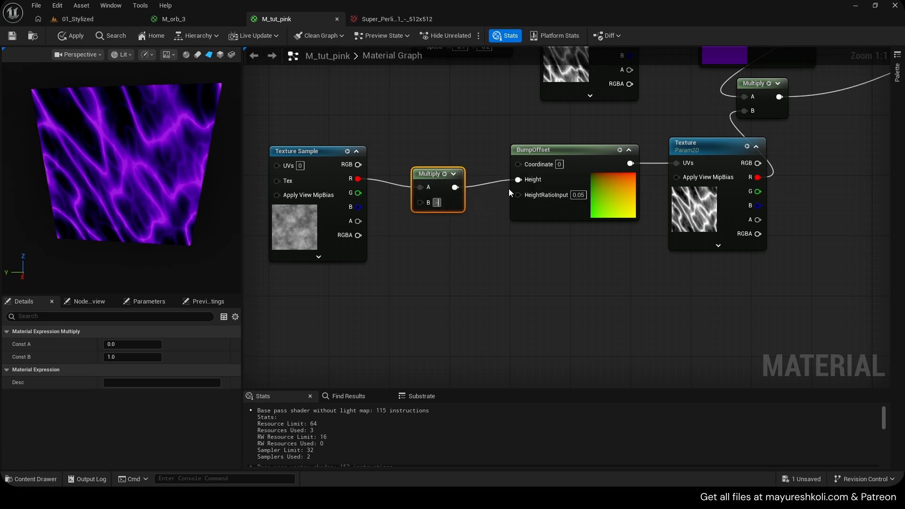
key("Return")
left_click(71, 36)
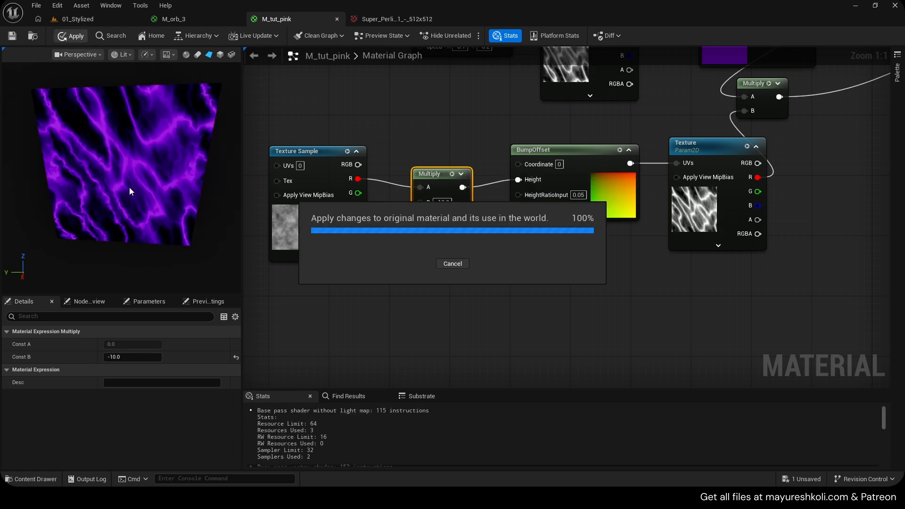
- Align the new Multiply node with the BumpOffset's Height wire and examine the noise distortion on the preview plane from several angles
left_click_drag(168, 165, 186, 173)
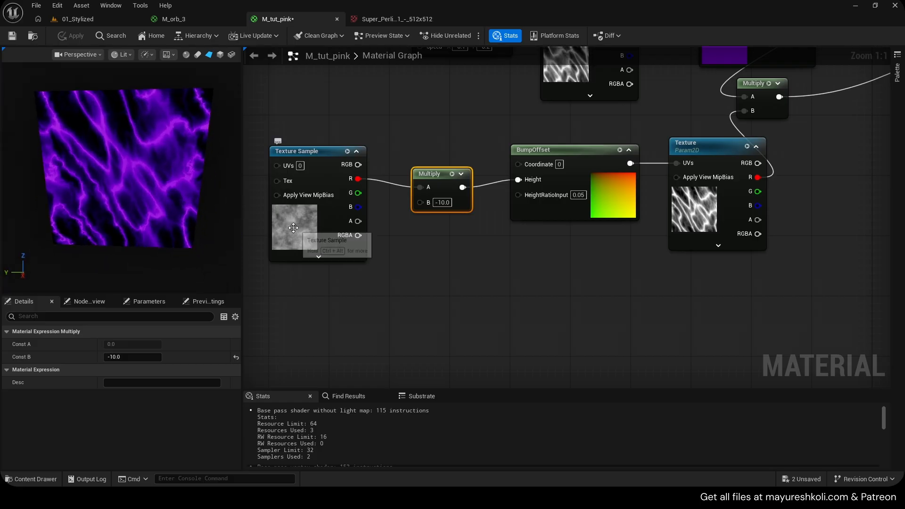
left_click_drag(75, 174, 44, 111)
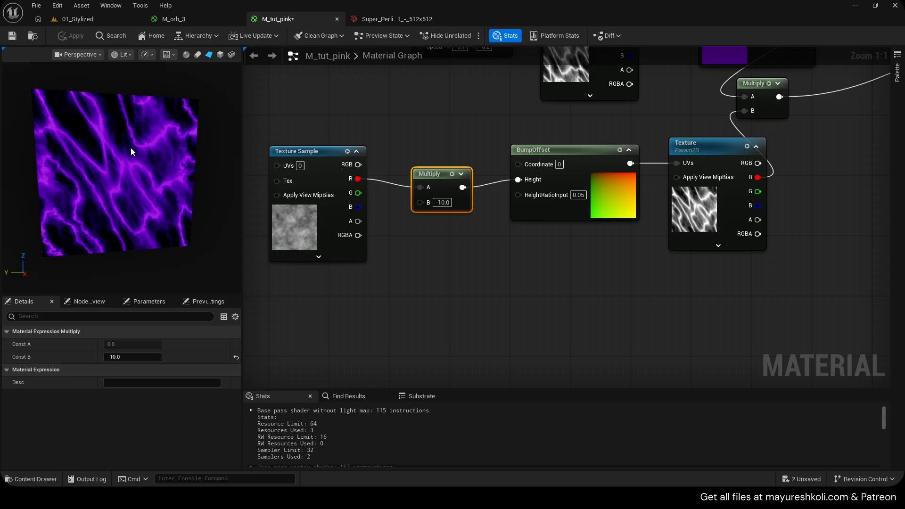
left_click_drag(441, 182, 441, 175)
left_click_drag(97, 174, 103, 174)
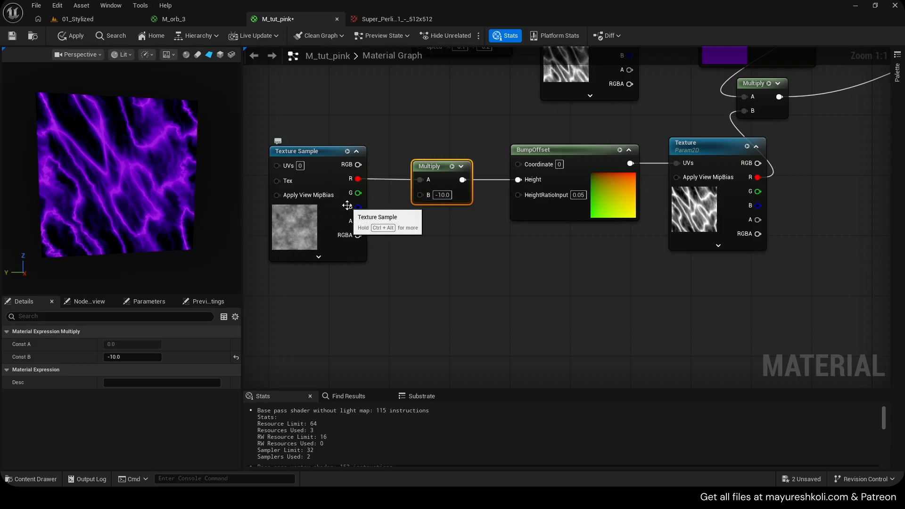
mouse_move(181, 124)
left_mouse_down()
mouse_move(156, 127)
mouse_move(186, 123)
mouse_move(176, 121)
left_mouse_up()
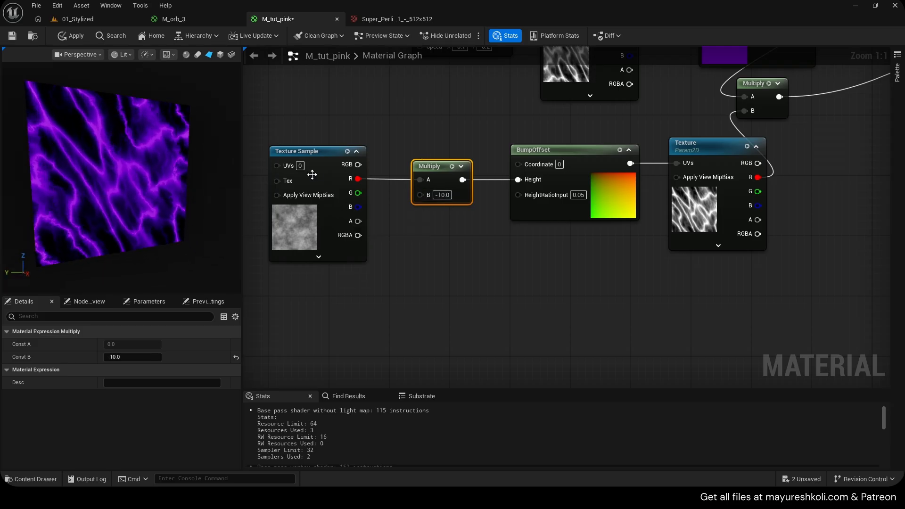
- Try the Noise_4 texture in the Texture Sample feeding the Multiply node
left_click(312, 175)
left_click(207, 399)
type("no")
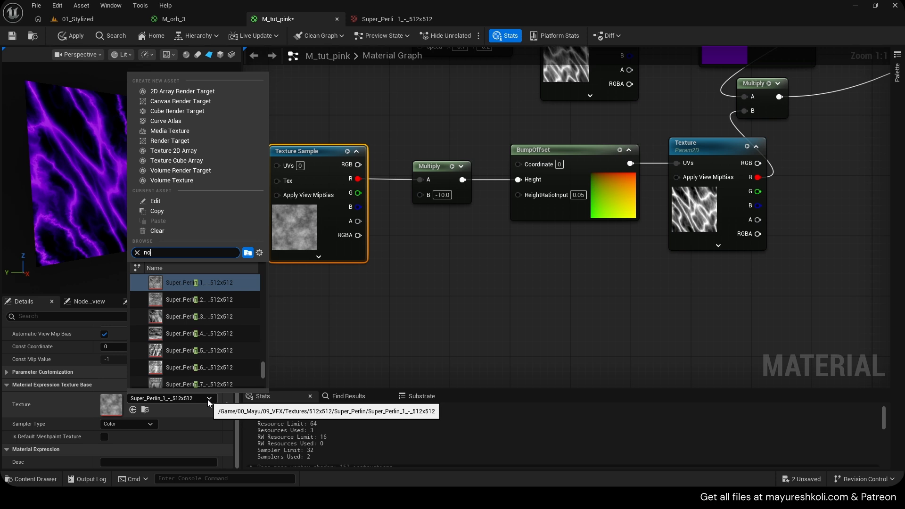
type("ise 4")
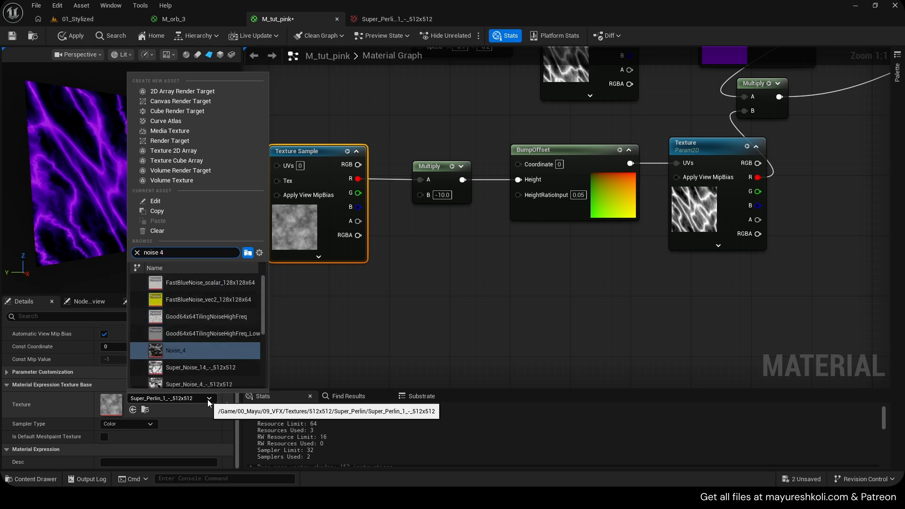
key("Return")
left_click_drag(181, 129, 198, 118)
- Try the Noise_3 and Noise_2 textures in the Texture Sample and compare their distortion on the preview plane
left_click(185, 400)
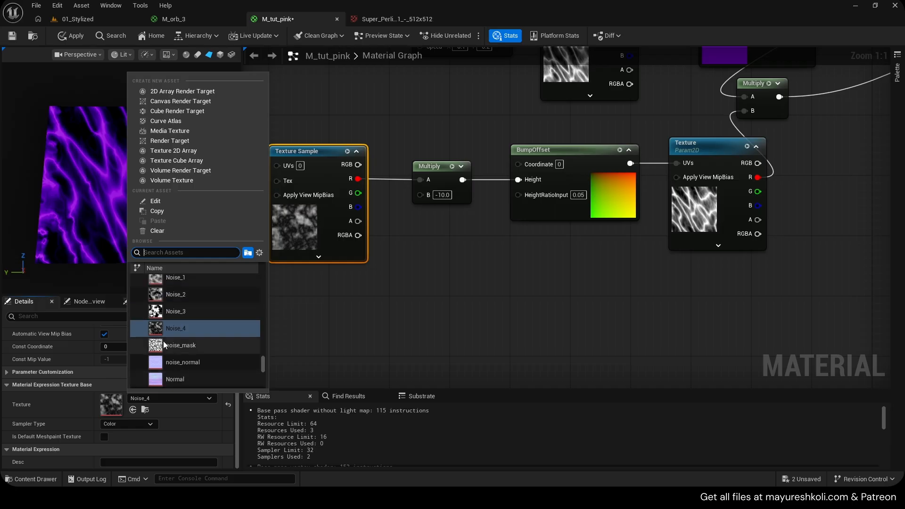
left_click(177, 306)
left_click(182, 399)
left_click(175, 304)
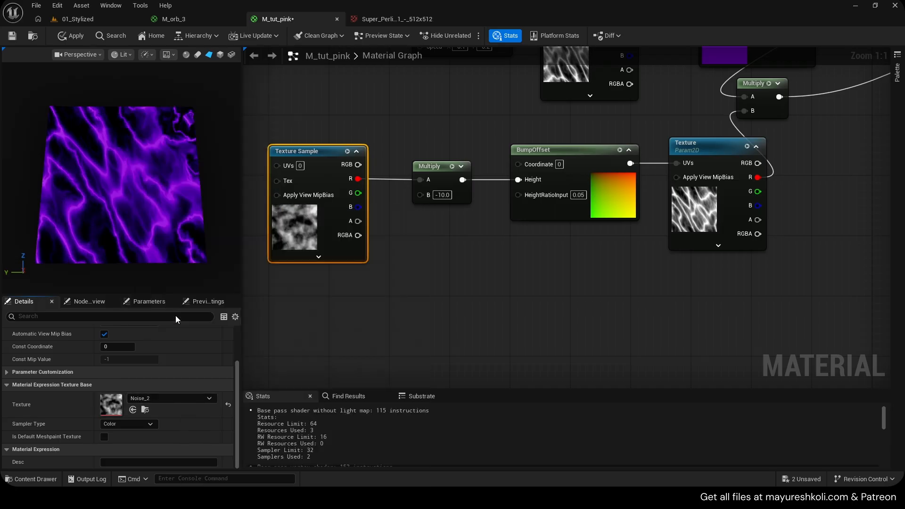
key("ctrl+z")
mouse_move(127, 190)
left_mouse_down()
mouse_move(156, 193)
mouse_move(131, 196)
left_mouse_up()
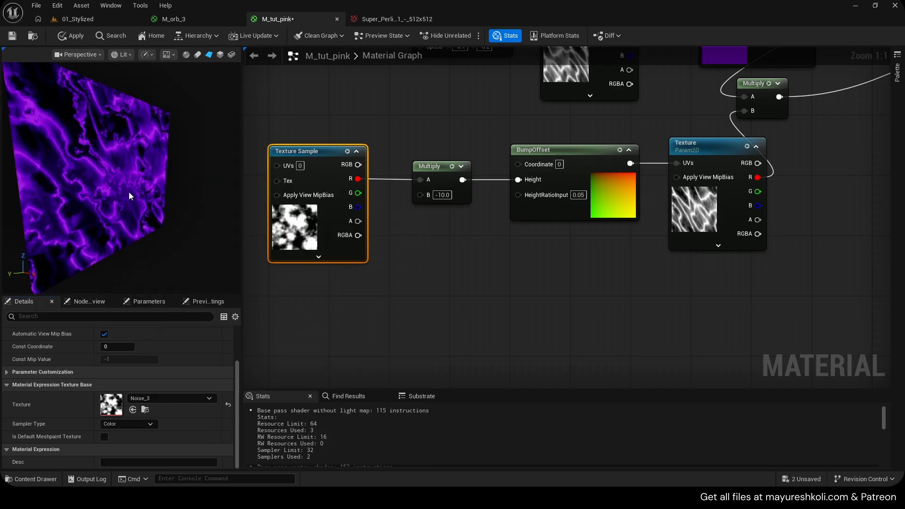
mouse_move(98, 167)
left_mouse_down()
mouse_move(116, 165)
mouse_move(130, 191)
mouse_move(102, 172)
mouse_move(104, 163)
left_mouse_up()
- Undo the texture swaps so the Texture Sample uses Super_Perlin_1_-_512x512 again, and save the material
left_click(364, 320)
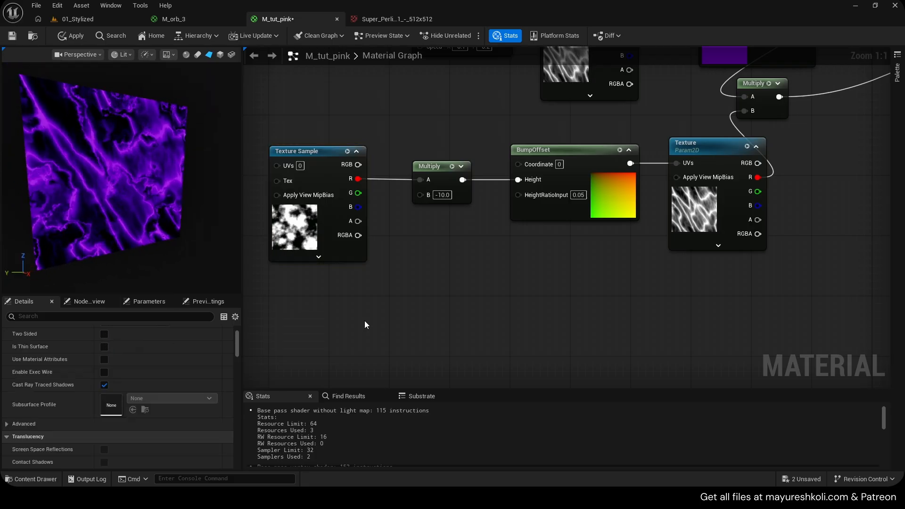
key("ctrl+s")
key("ctrl+z")
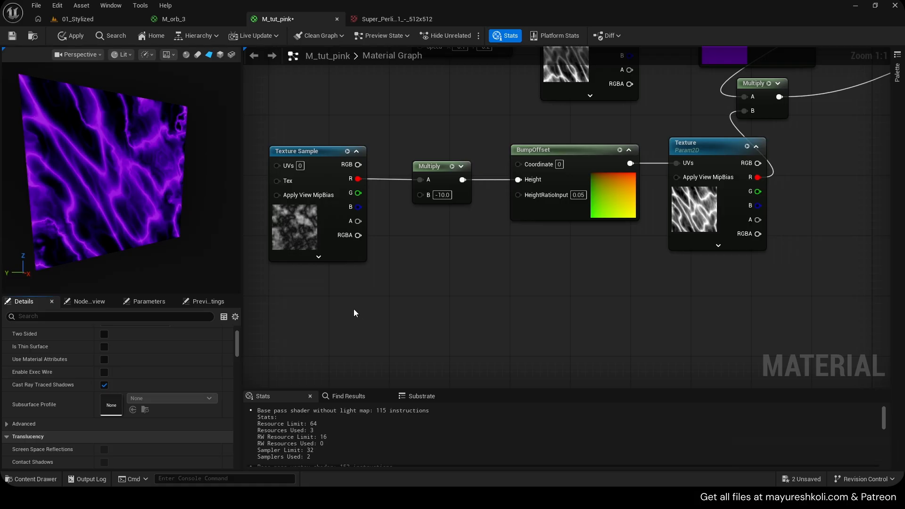
key("ctrl+z")
key("ctrl+s")
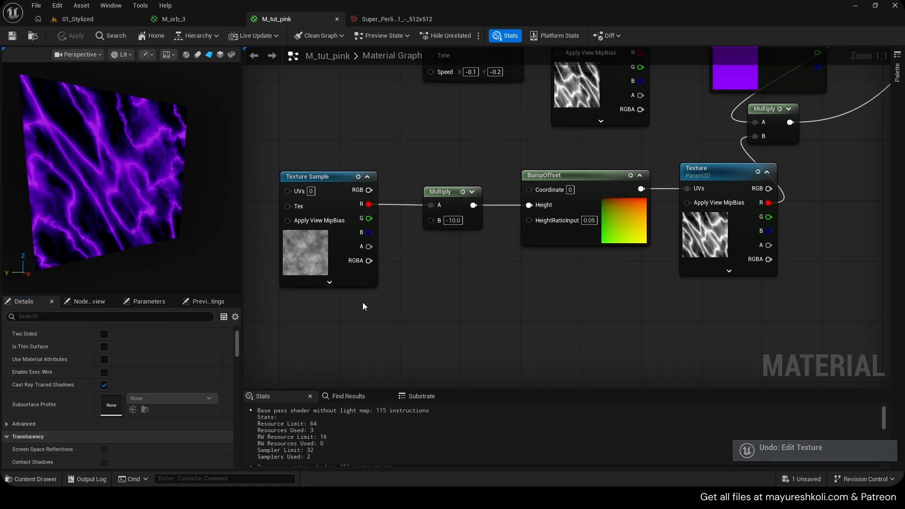
- Try BumpOffset HeightRatioInput values of 1 and 0.5 and examine the distortion on the preview plane
mouse_move(199, 222)
left_mouse_down()
mouse_move(156, 212)
mouse_move(175, 255)
mouse_move(195, 219)
left_mouse_up()
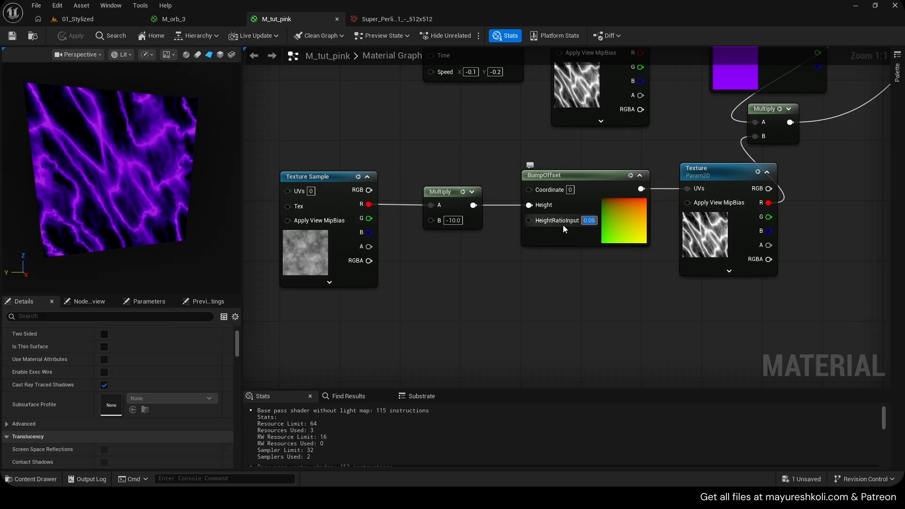
type("1")
key("Return")
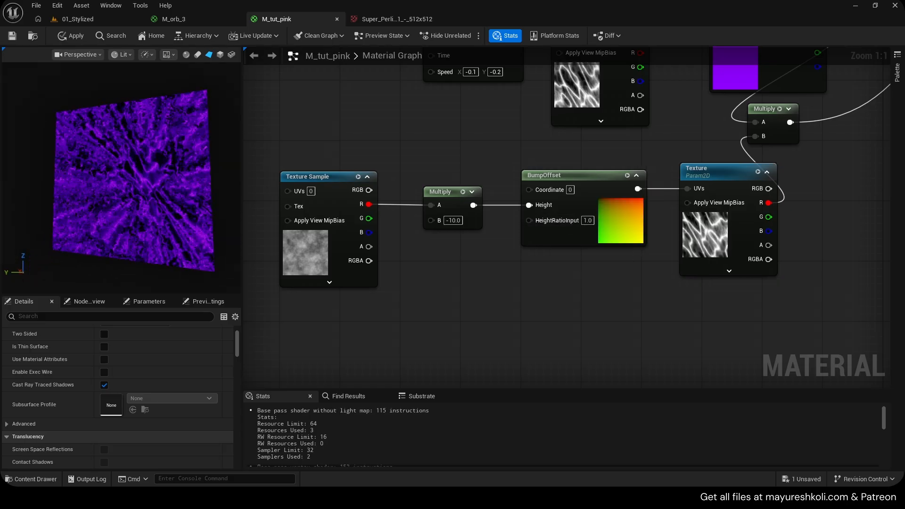
left_click_drag(142, 189, 184, 188)
left_click(589, 224)
type(".5")
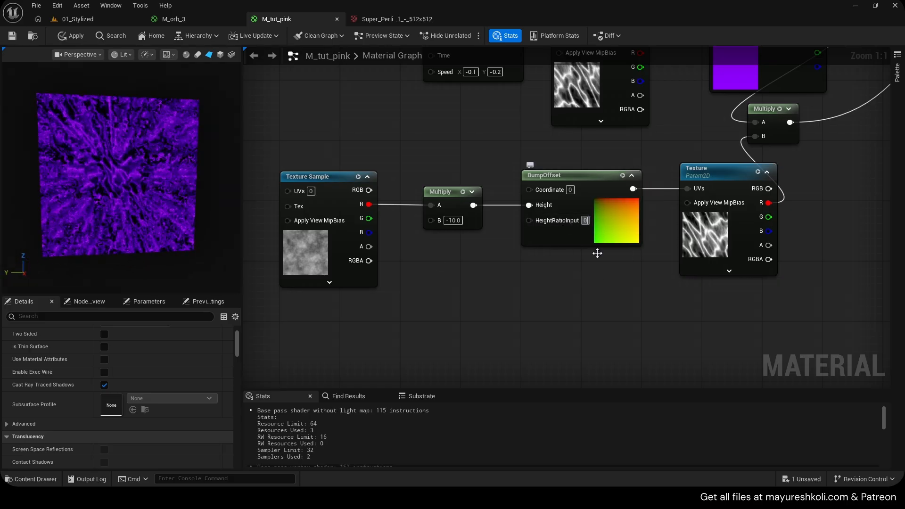
left_click(596, 253)
- Try BumpOffset HeightRatioInput values of 0.1 and 5 on the preview plane
mouse_move(177, 226)
left_mouse_down()
mouse_move(146, 222)
mouse_move(160, 219)
mouse_move(151, 217)
mouse_move(165, 188)
mouse_move(158, 205)
mouse_move(178, 221)
left_mouse_up()
left_click(586, 220)
type(".1")
left_click(606, 269)
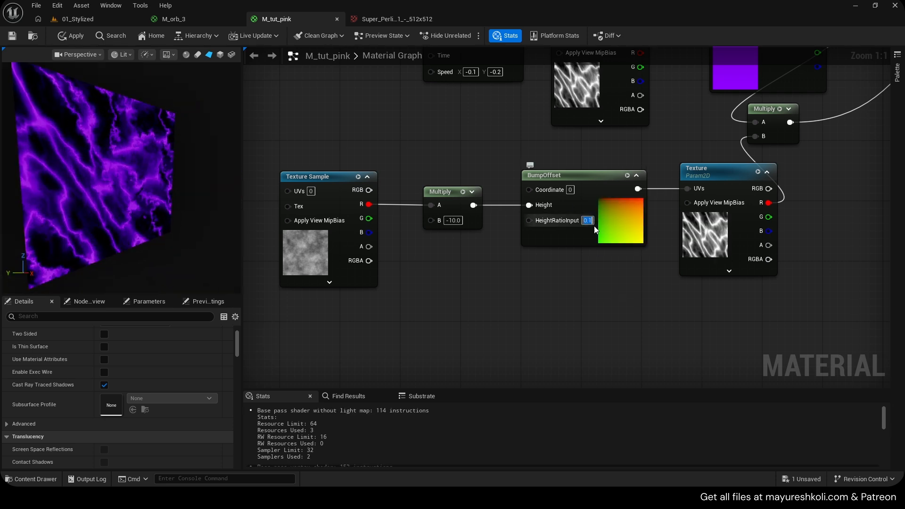
type("5")
left_click(614, 273)
- Set the BumpOffset's HeightRatioInput back to 0.05 and check the distortion on the preview plane
left_click(585, 220)
type("0")
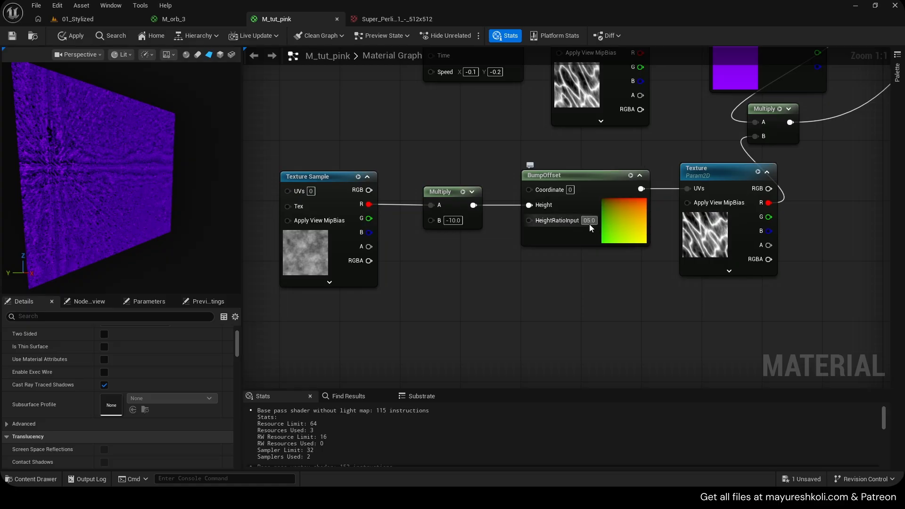
type("0")
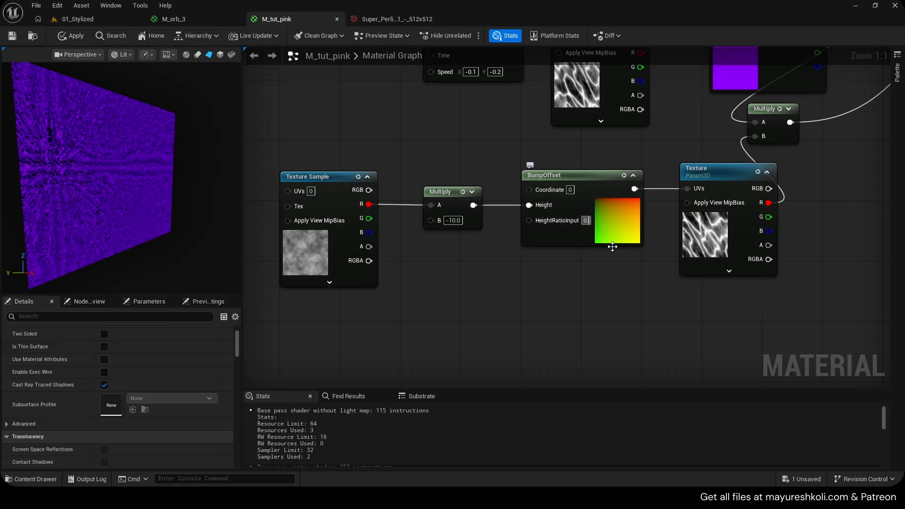
left_click(602, 272)
type(".05")
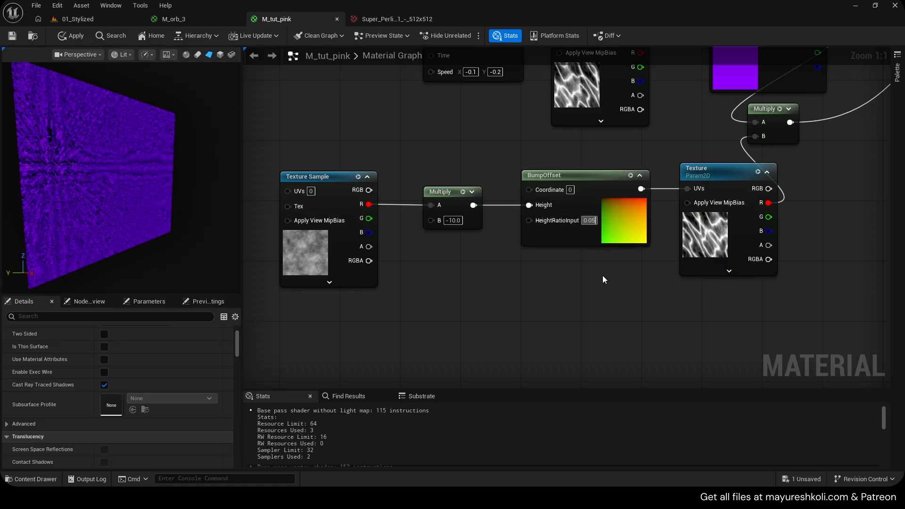
left_click(602, 276)
left_click_drag(12, 151, 57, 38)
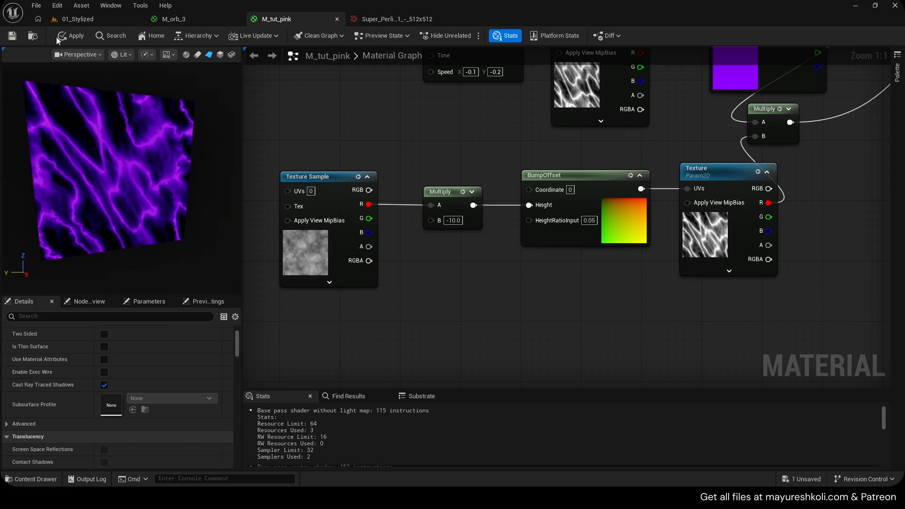
- Bypass the Multiply by wiring the noise's R output directly to BumpOffset Height, and try HeightRatioInput values of 0.1 and 1 on the preview plane
right_click_drag(471, 236, 500, 232)
left_click_drag(488, 194, 488, 254)
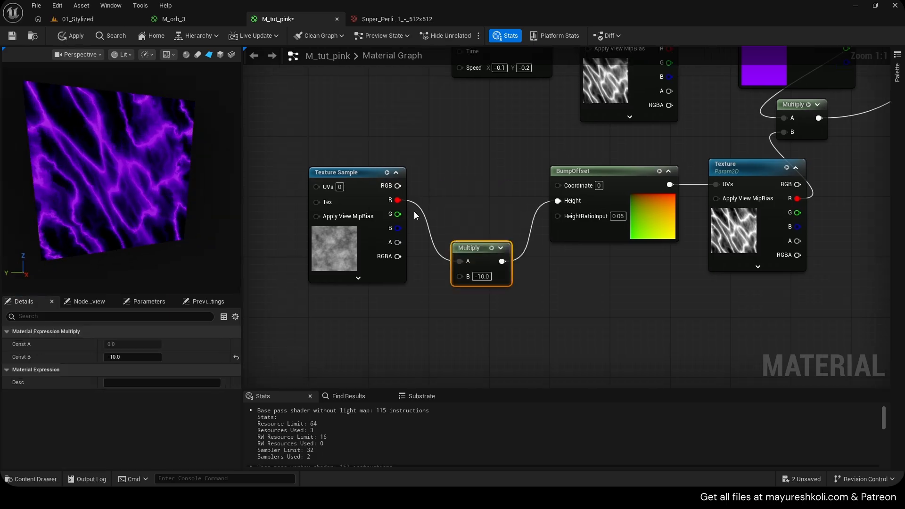
left_click_drag(398, 200, 585, 202)
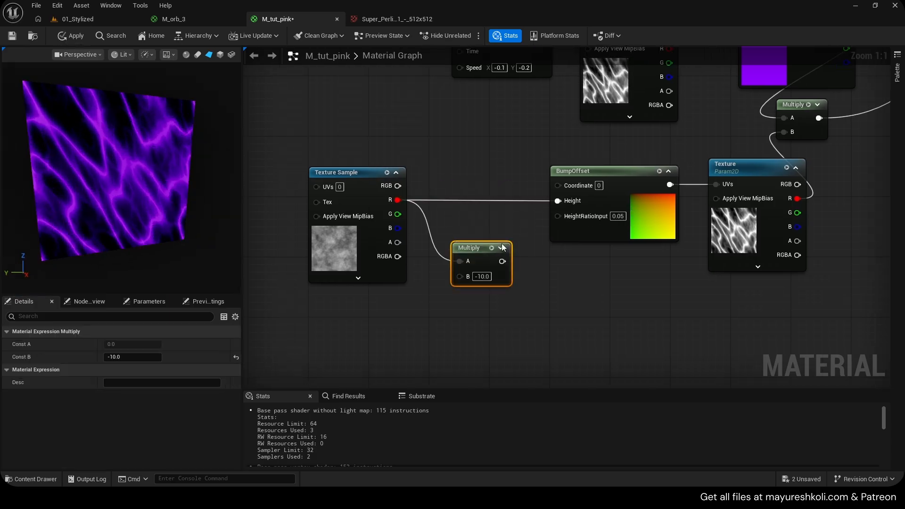
left_click(617, 217)
type(".1")
left_click(621, 269)
left_click_drag(125, 222, 99, 198)
left_click(617, 217)
type("1")
left_click(627, 279)
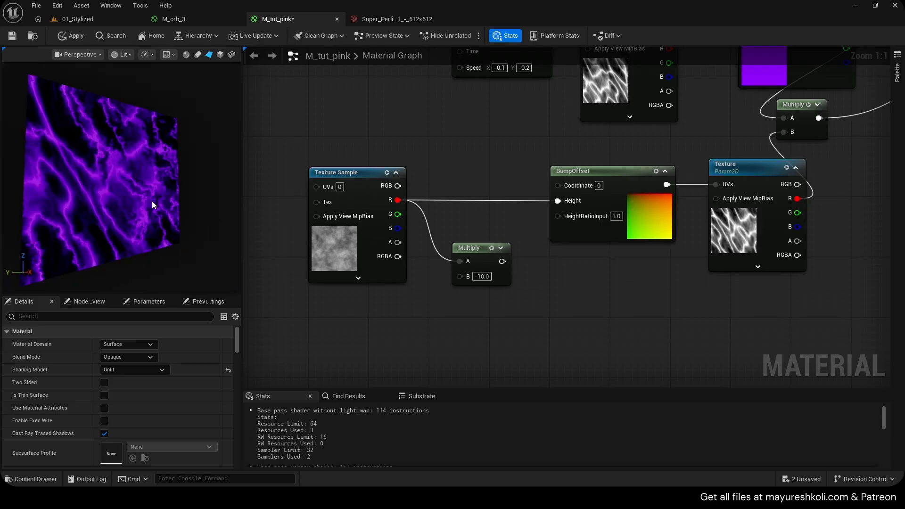
mouse_move(152, 206)
left_mouse_down()
mouse_move(141, 236)
mouse_move(108, 245)
mouse_move(169, 210)
left_mouse_up()
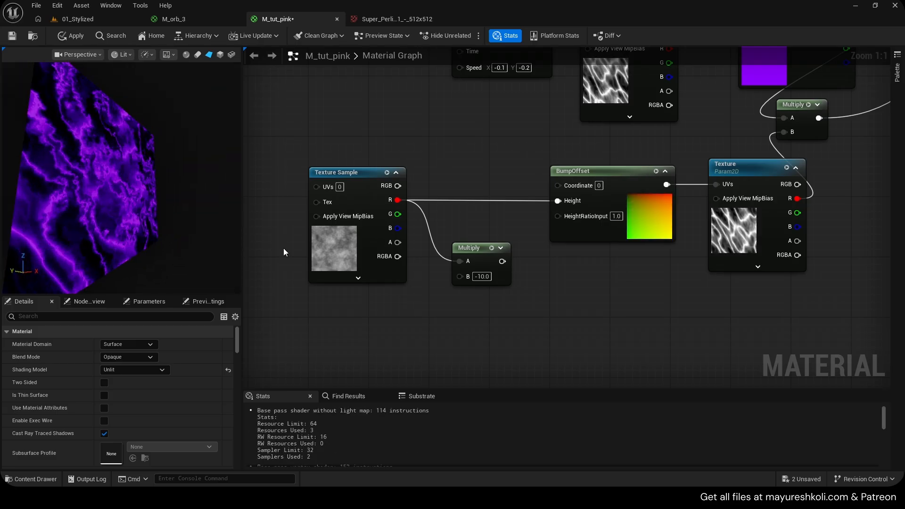
- Restore the Multiply by -10 between the noise and BumpOffset Height, and set HeightRatioInput back to 0.05
left_click_drag(481, 254, 473, 201)
left_click(616, 216)
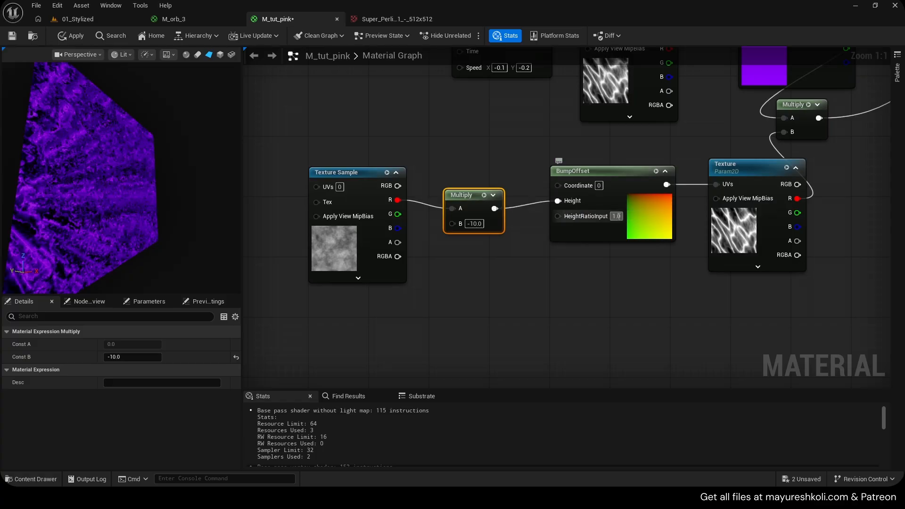
type("0.05")
left_click(637, 259)
- Align the noise Texture Sample and Multiply nodes with the BumpOffset and save the material
left_click_drag(321, 160, 509, 261)
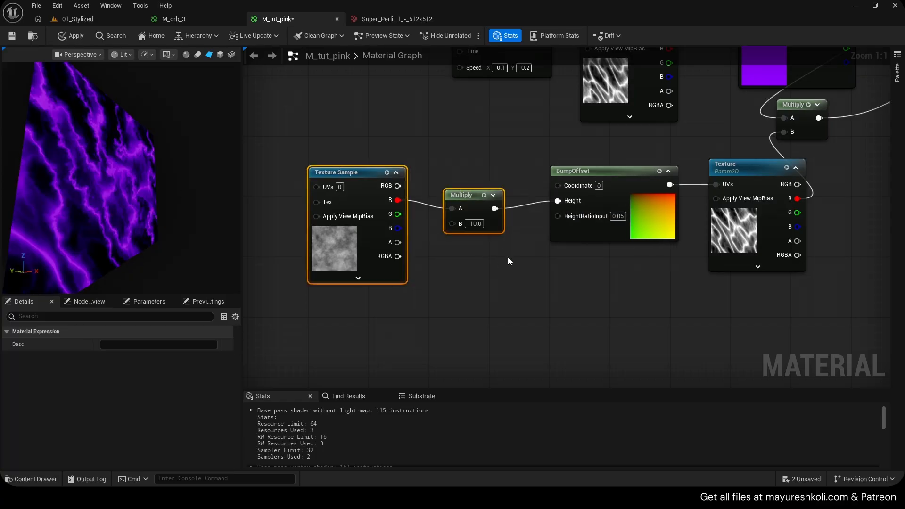
key("q")
left_click_drag(461, 198, 483, 183)
right_click_drag(544, 259, 501, 273)
key("ctrl+s")
left_click_drag(155, 203, 118, 198)
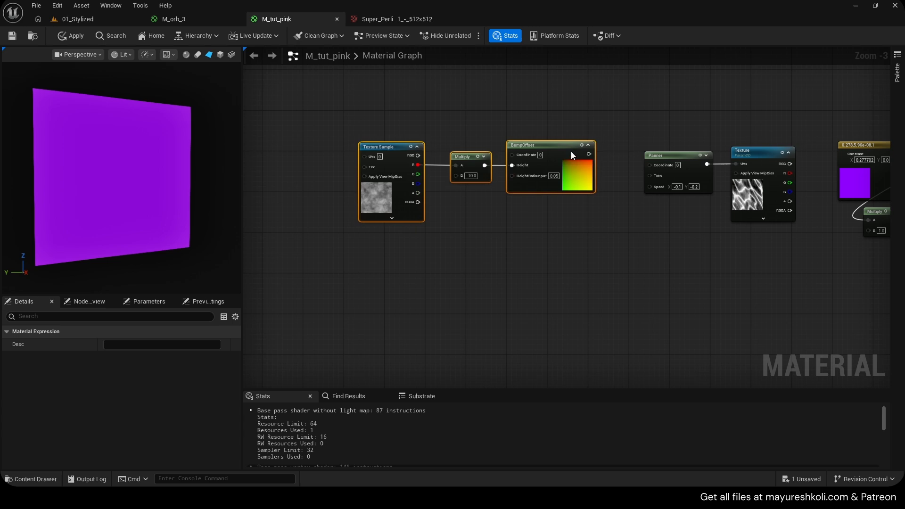
scroll(565, 196, "up", 2)
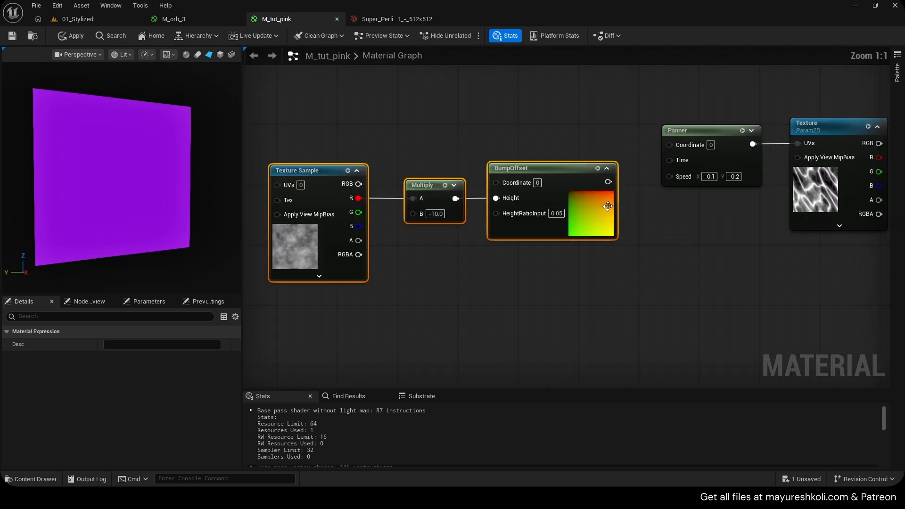
- Connect the BumpOffset output to the energy texture Panner's Coordinate input, align the nodes and apply the material
right_click_drag(287, 133, 358, 135)
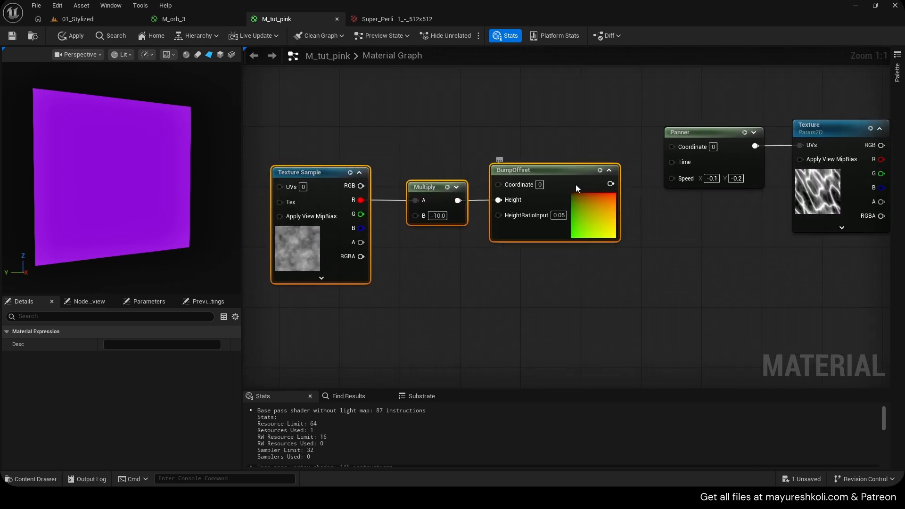
left_click_drag(606, 187, 620, 158)
left_click_drag(626, 153, 682, 146)
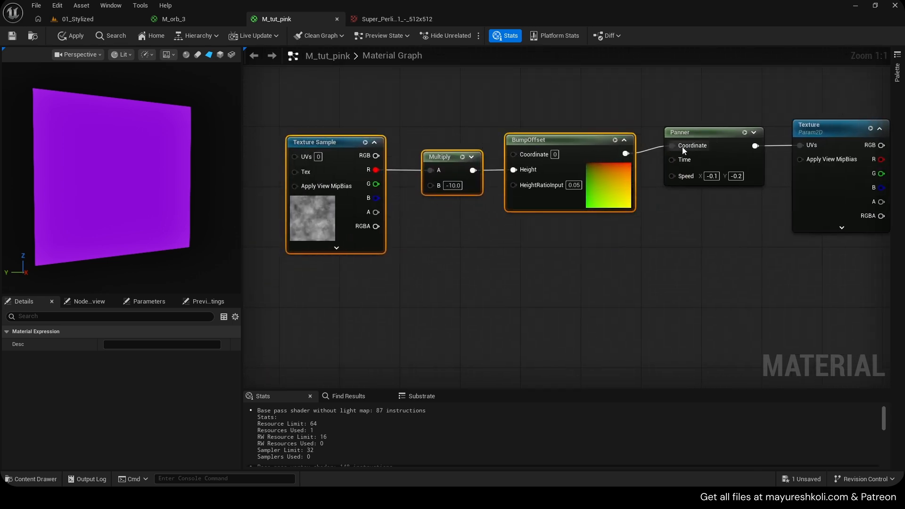
left_click_drag(345, 106, 547, 216)
mouse_move(589, 156)
left_mouse_down()
mouse_move(590, 140)
mouse_move(579, 148)
left_mouse_up()
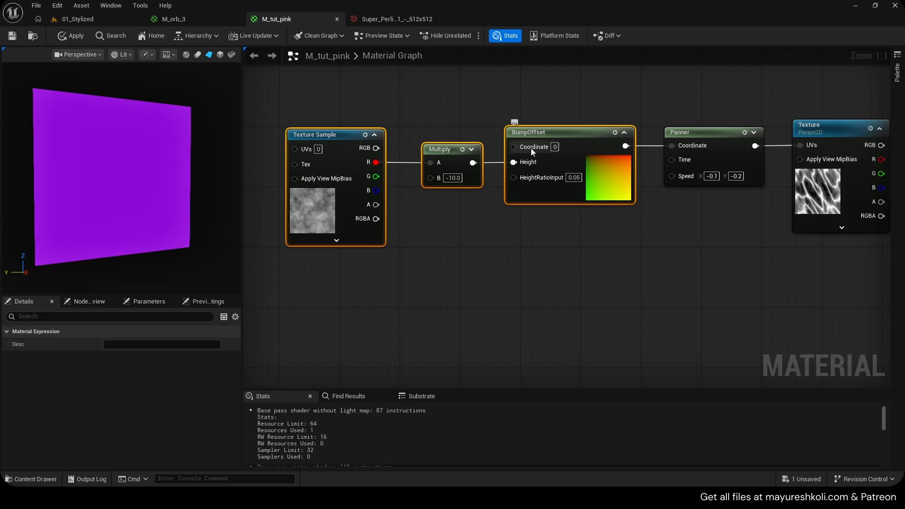
left_click(70, 37)
- Delete the purple color constant and its Multiply, connect the energy Texture's R output to Emissive Color, and save the material
right_click_drag(666, 161, 270, 208)
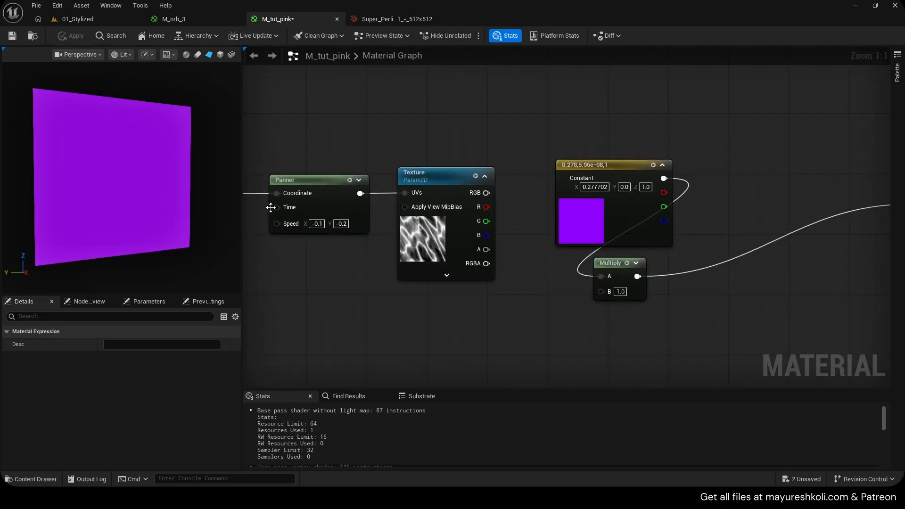
scroll(491, 199, "down", 2)
key("Delete")
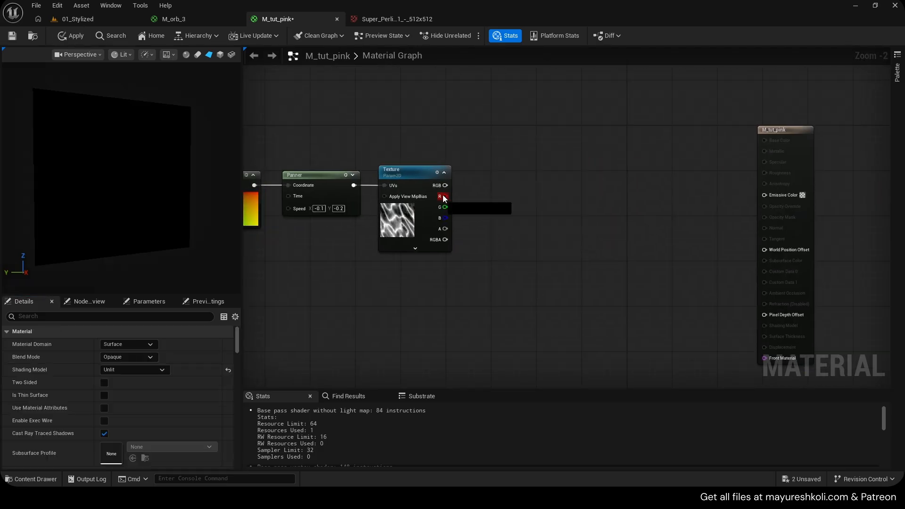
left_click_drag(768, 195, 769, 195)
right_click_drag(346, 319, 632, 321)
right_click_drag(352, 281, 539, 286)
key("ctrl+s")
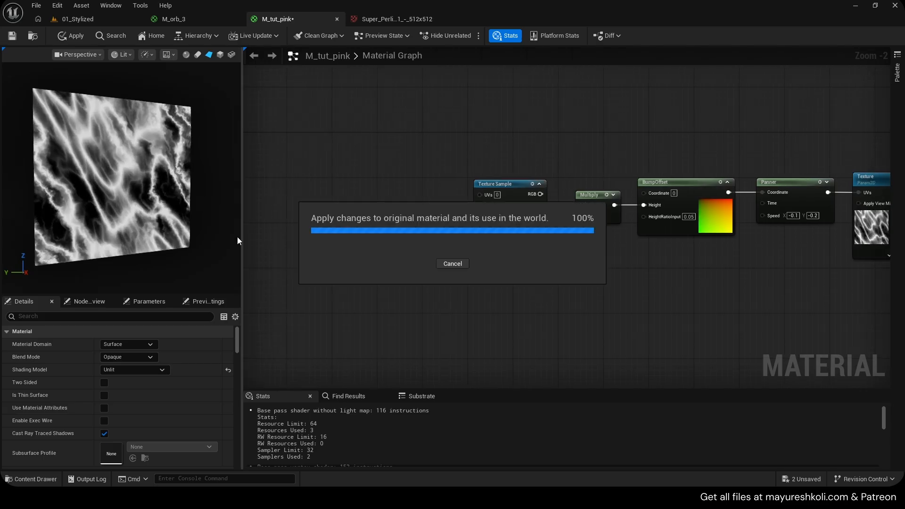
- Add a Panner node and connect it to the UVs of the noise Texture Sample
scroll(462, 220, "up", 2)
right_click_drag(620, 233, 467, 244)
left_click_drag(189, 202, 127, 231)
left_click_drag(48, 186, 94, 182)
scroll(48, 187, "up", 2)
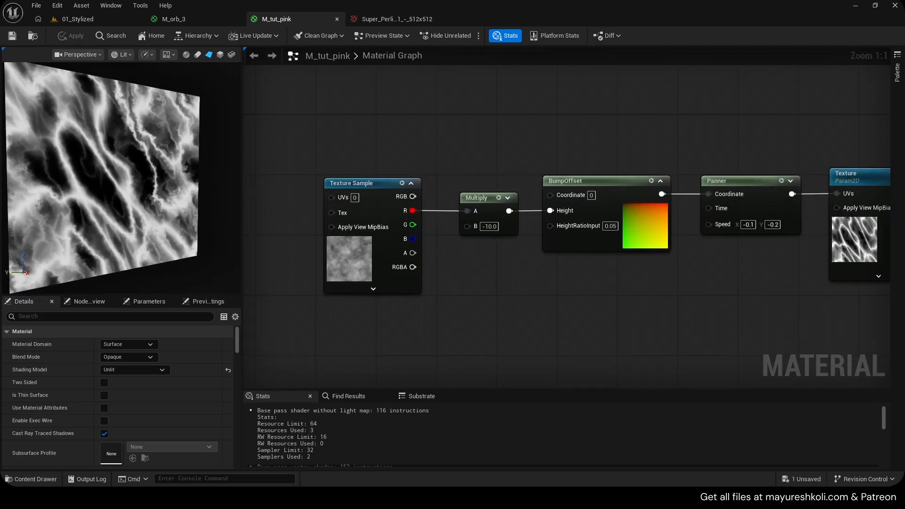
right_click_drag(479, 266, 618, 246)
left_click(514, 165)
key("p")
left_click(385, 181)
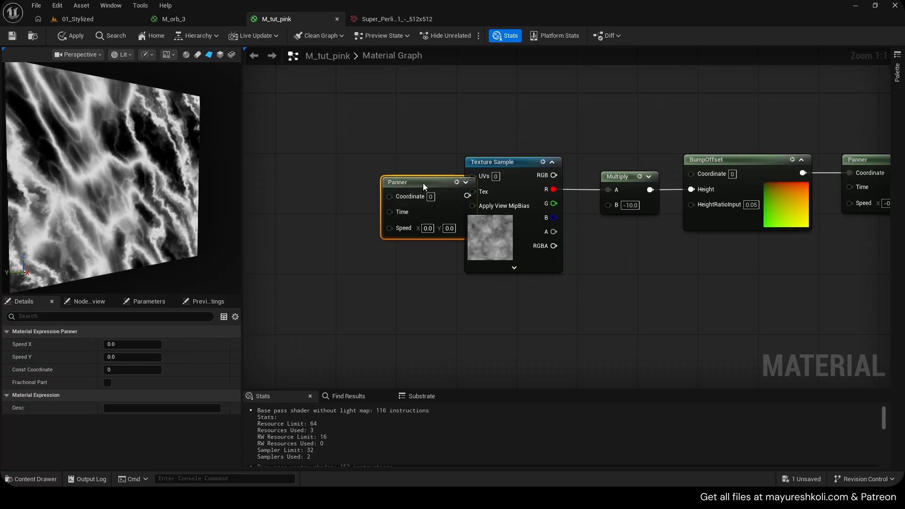
left_click_drag(423, 183, 473, 175)
- Set the noise Panner's speed to X 0.2 and Y 0.1
left_click(396, 229)
type("0.1")
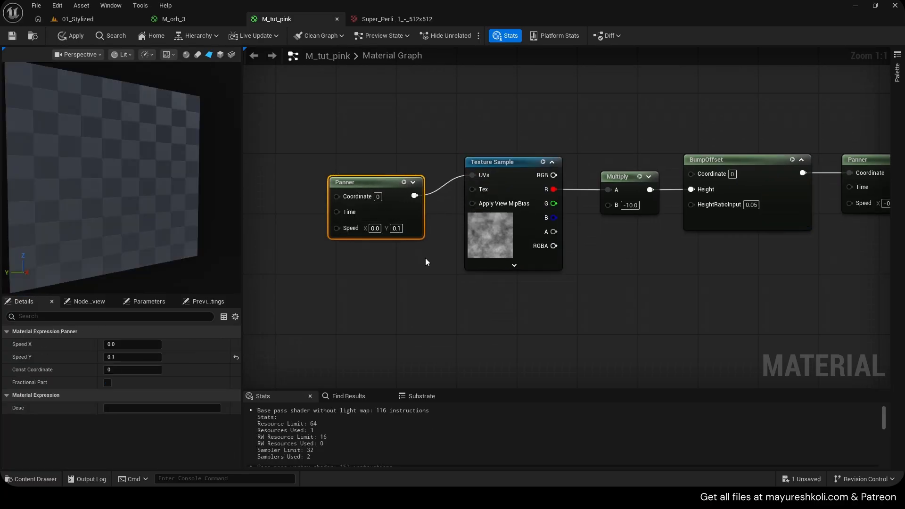
left_click(425, 262)
left_click(375, 228)
type("0.2")
left_click(402, 253)
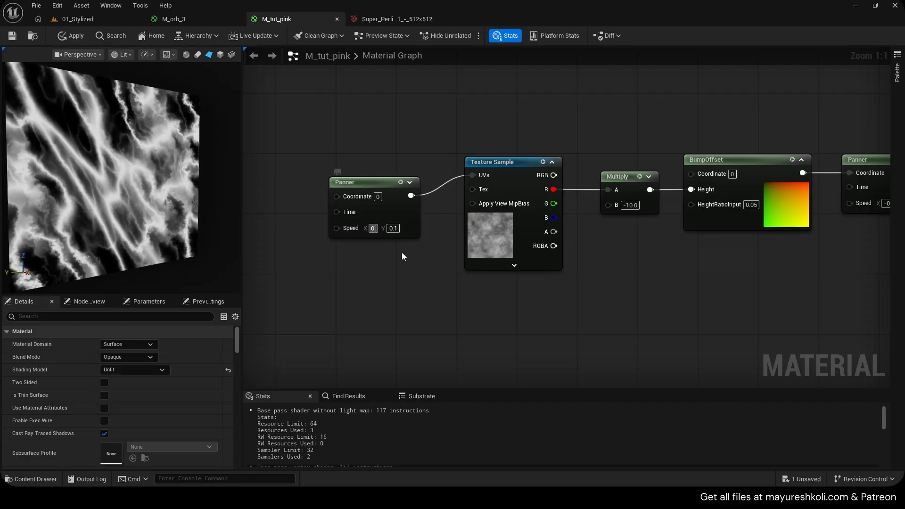
- Switch the material preview to the sphere mesh and view its pole from above
scroll(166, 213, "down", 3)
left_click_drag(166, 213, 99, 213)
scroll(166, 213, "up", 3)
left_click_drag(362, 148, 523, 222)
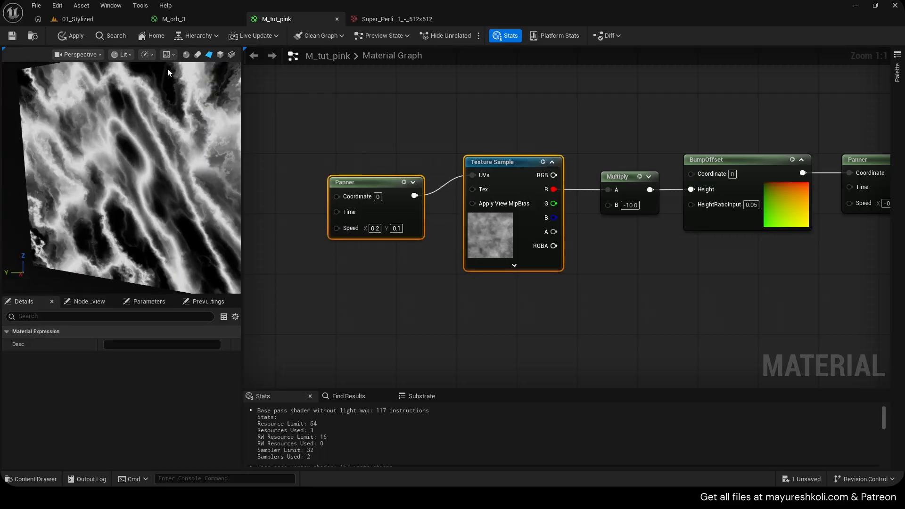
left_click(187, 54)
scroll(141, 165, "down", 3)
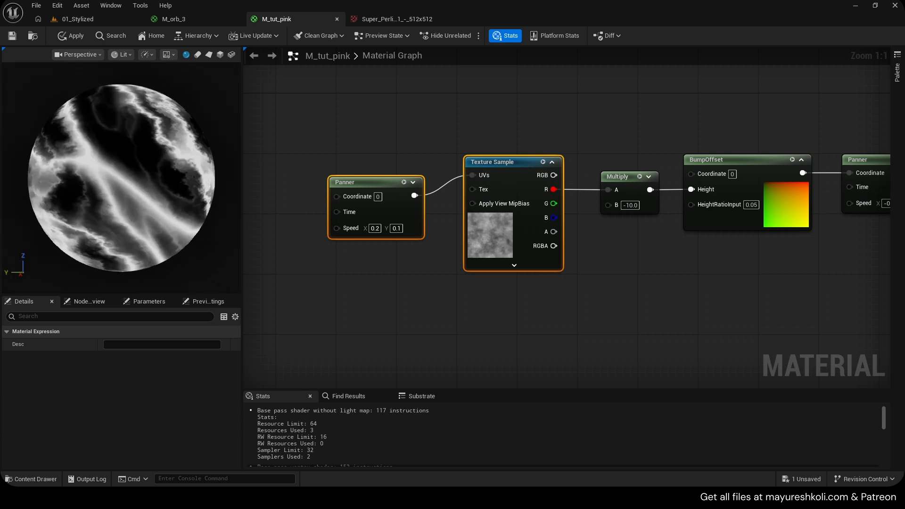
left_click_drag(142, 165, 141, 236)
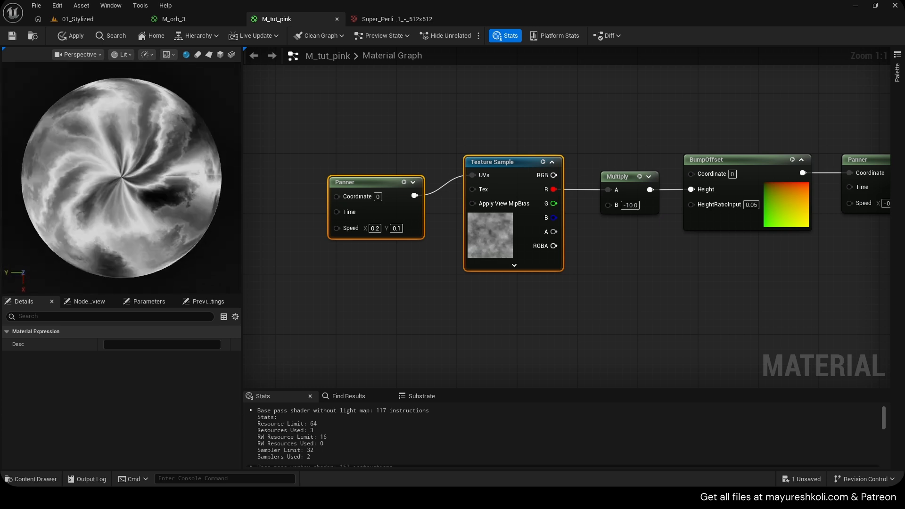
scroll(121, 178, "up", 2)
- Reverse the noise Panner's speed to X -0.2 and Y -0.1
left_click(371, 228)
type("-")
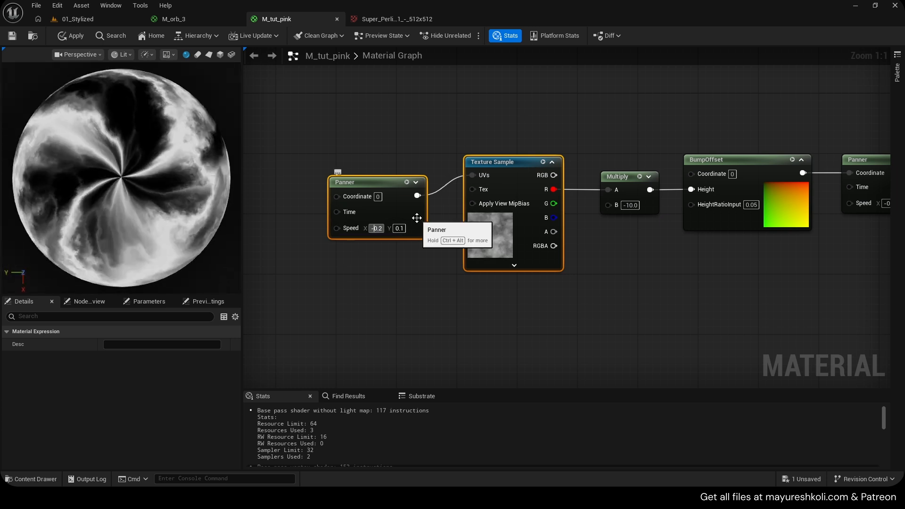
left_click(400, 229)
type("-")
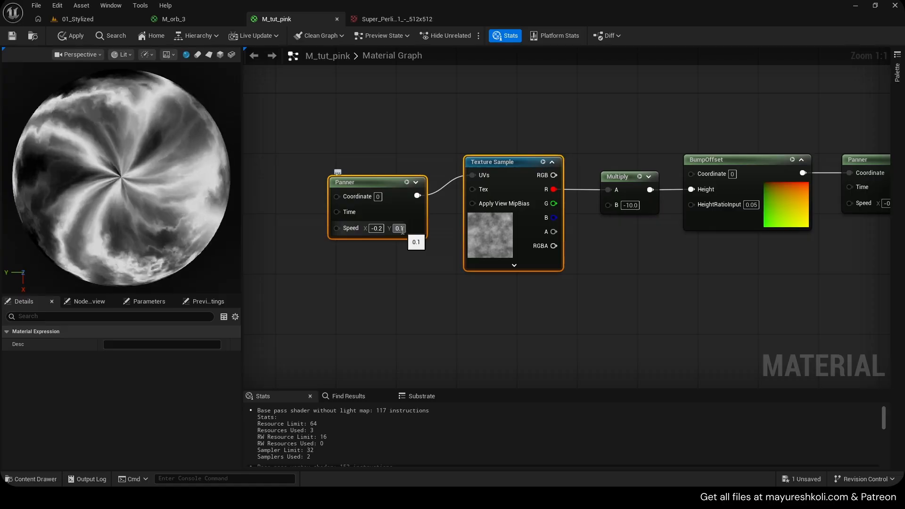
key("Return")
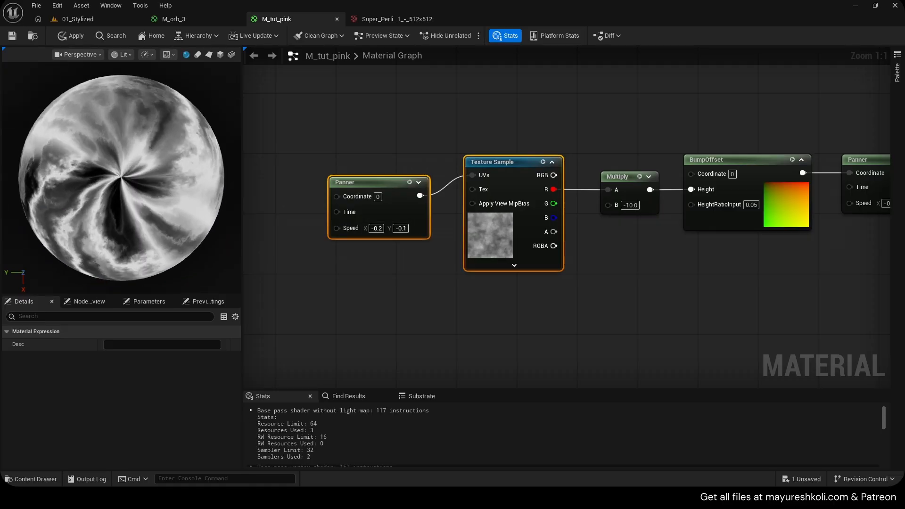
- Try a Speed X of -0.5 on the noise Panner, then set its speed to X -0.1 and Y -0.2
scroll(346, 248, "down", 2)
scroll(601, 256, "up", 1)
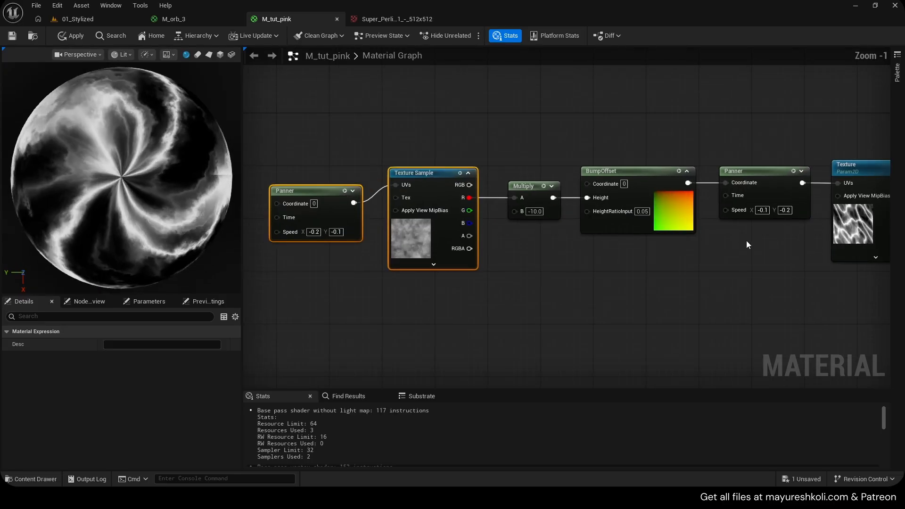
right_click_drag(314, 148, 455, 147)
scroll(460, 227, "up", 1)
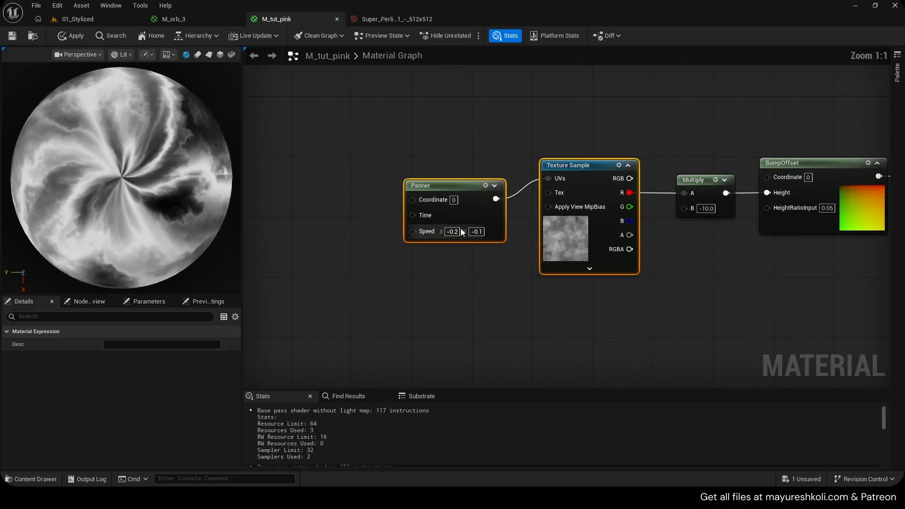
left_click(469, 263)
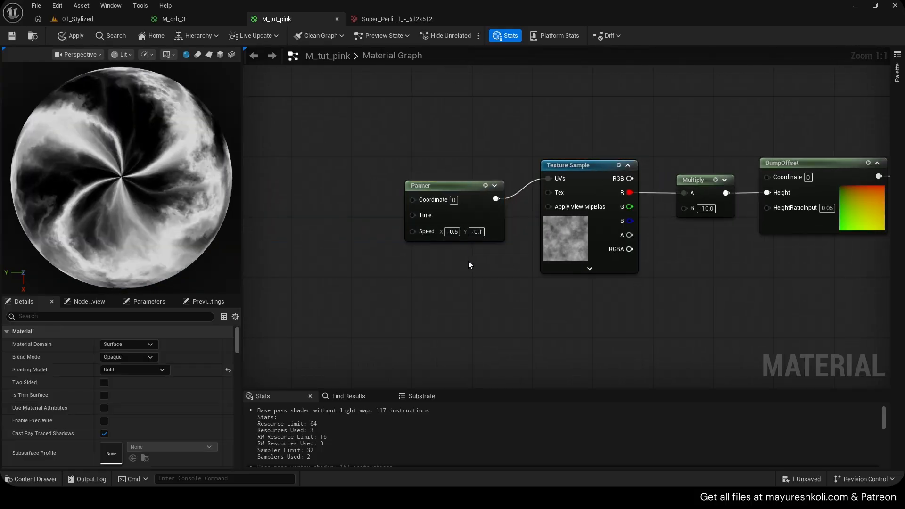
left_click(453, 232)
type("-0.1")
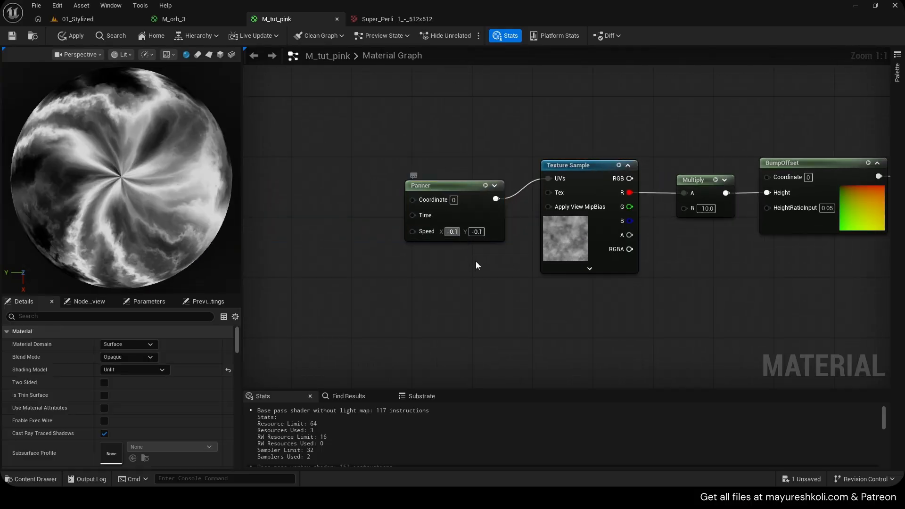
left_click(476, 262)
left_click(477, 231)
type("-0.2")
left_click(500, 260)
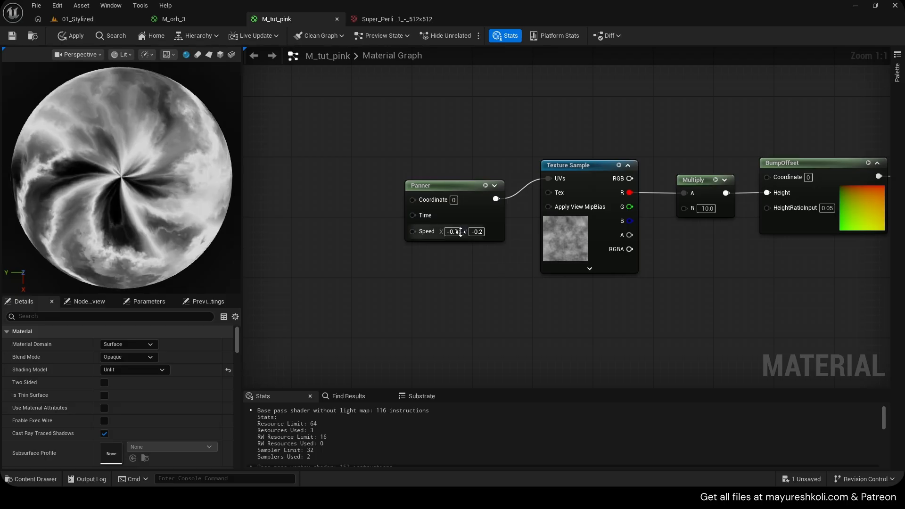
- Delete the Panner feeding the noise Texture Sample and apply the material
right_click_drag(464, 153, 406, 159)
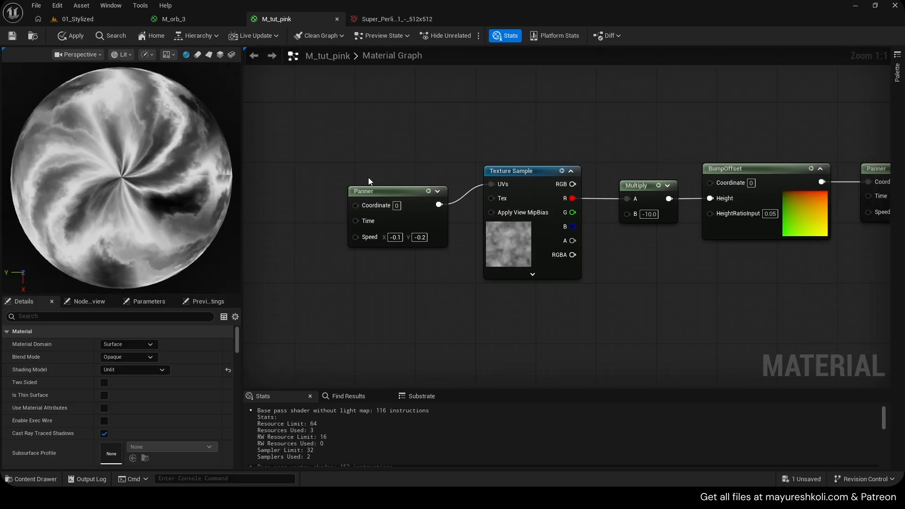
left_click_drag(322, 143, 472, 251)
key("Delete")
right_click_drag(643, 296, 522, 287)
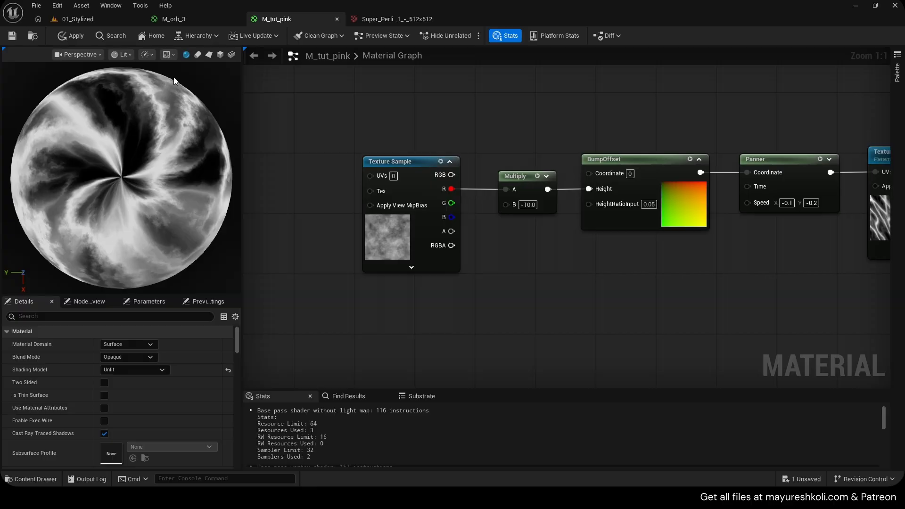
left_click(73, 36)
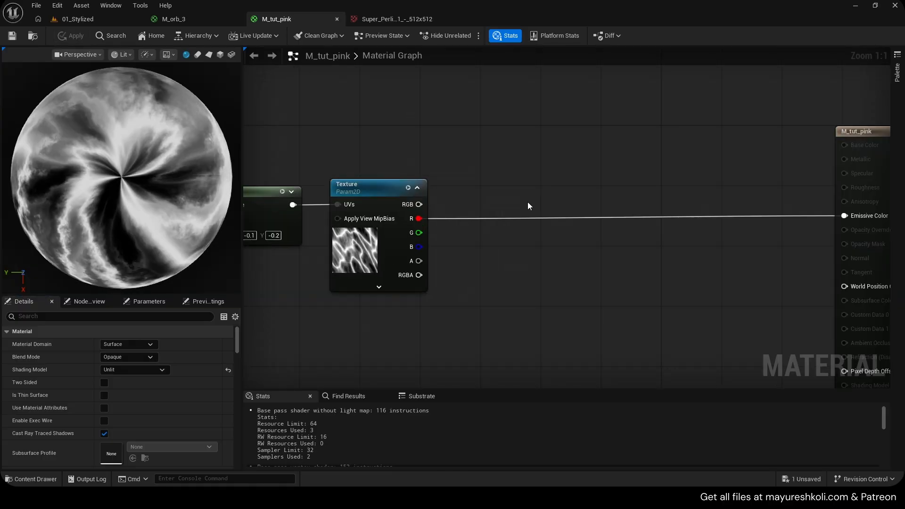
- Add a Lerp with the energy Texture's R output as Alpha, connect its result to Emissive Color, and save the material
left_click(534, 188)
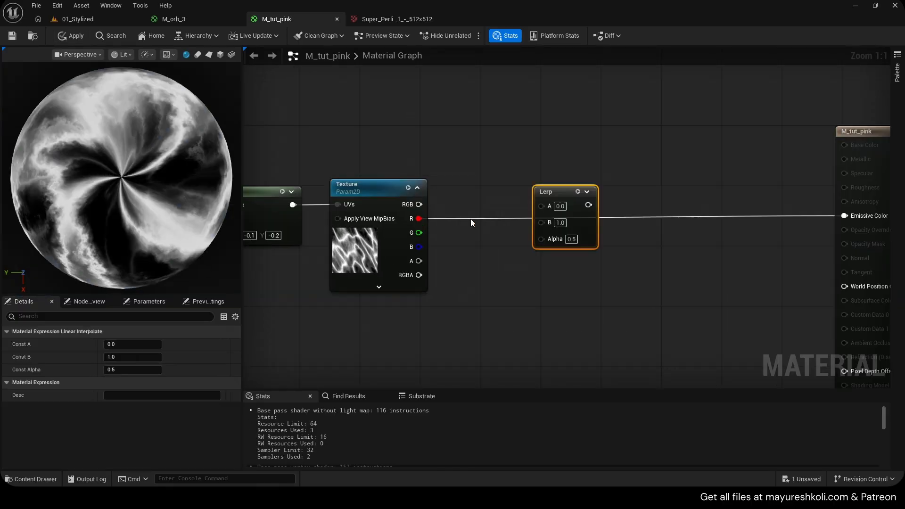
left_click_drag(419, 218, 541, 238)
left_click_drag(577, 205, 844, 216)
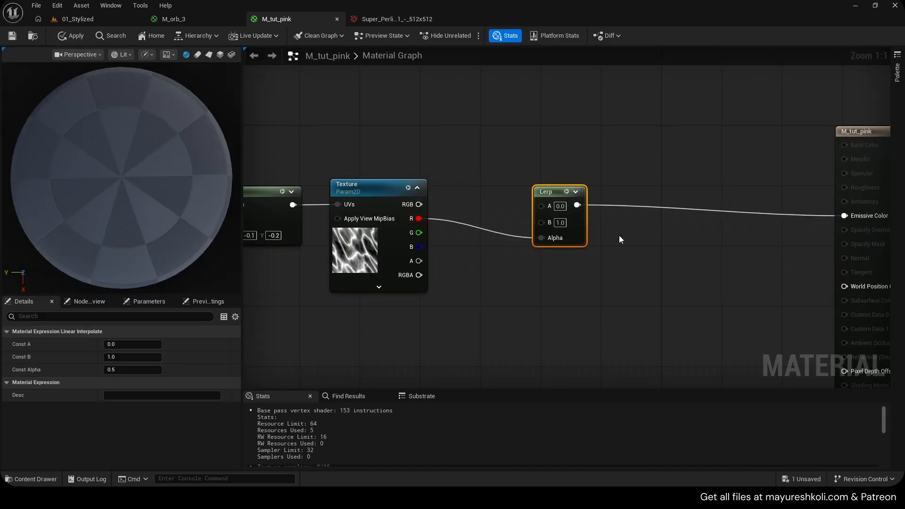
right_click_drag(571, 231, 603, 257)
left_click_drag(643, 235, 650, 234)
key("ctrl+s")
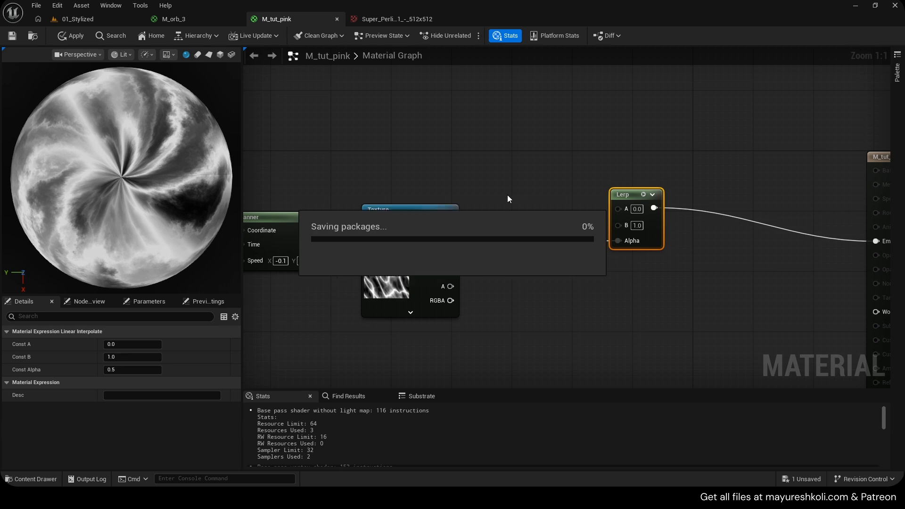
- Disconnect the Lerp's Alpha input and add two Constant3Vector color nodes between the energy Texture and the Lerp
right_click_drag(599, 223, 647, 243)
left_click(672, 259, "alt")
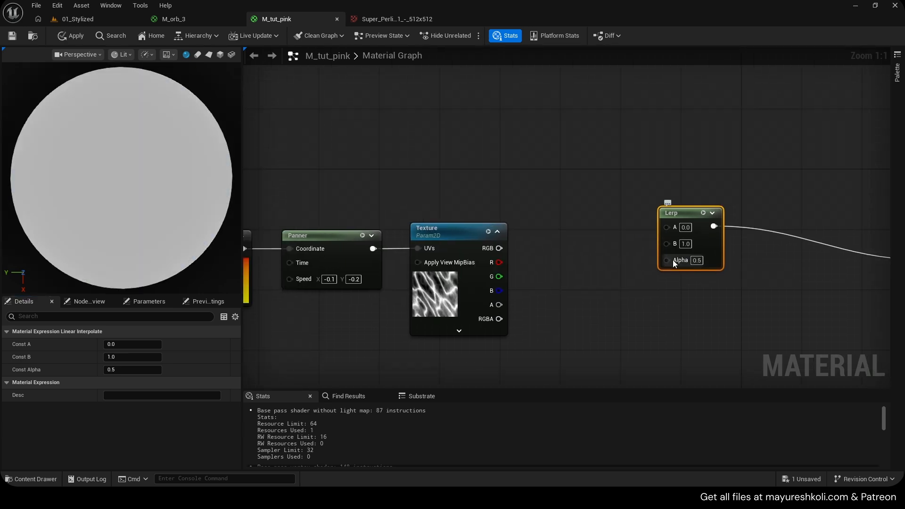
key("3")
left_click(564, 135)
left_click(589, 248)
key("3")
left_click(579, 248)
left_click_drag(671, 226, 733, 212)
- Set the lower Constant3Vector's color to bright blue, hex 00ACFFFF
double_click(604, 293)
left_click(623, 260)
left_click(742, 439)
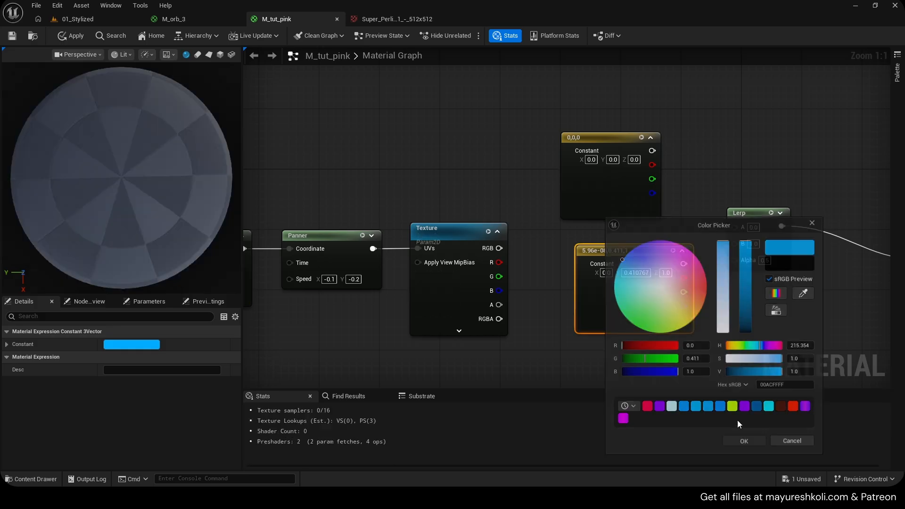
- Set the upper Constant3Vector to hot pink (1, 0, 0.501), then connect pink to the Lerp's A and blue to B
double_click(588, 199)
left_click(686, 250)
left_click(722, 424)
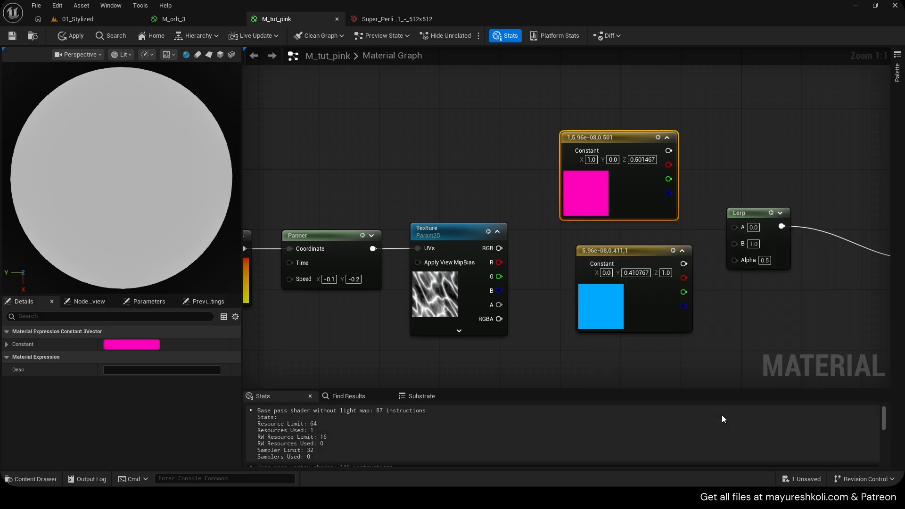
left_click_drag(737, 239, 735, 243)
left_click_drag(669, 150, 676, 160)
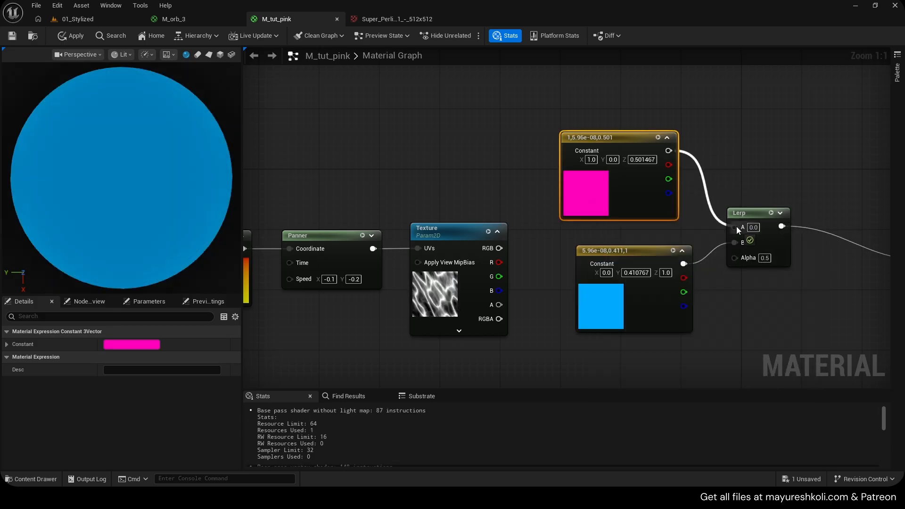
left_click_drag(736, 226, 737, 227)
- Try Alpha values of 0 and 1 on the Lerp to preview each of its two colors
right_click_drag(763, 259, 675, 259)
type("0")
left_click(619, 228)
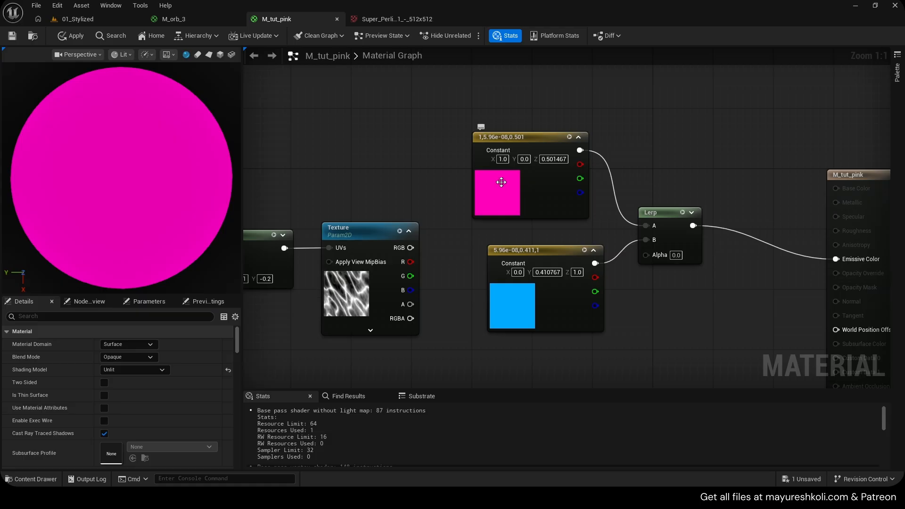
type("1")
key("Return")
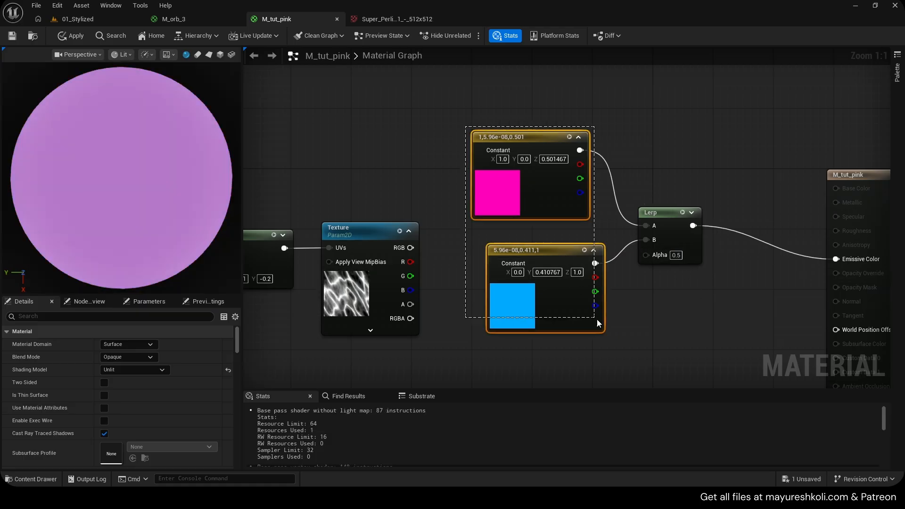
- Delete the pink and blue Constant3Vector nodes and connect the energy Texture's R output to the Lerp's Alpha
left_click_drag(596, 319, 621, 335)
key("Delete")
right_click_drag(402, 290, 467, 287)
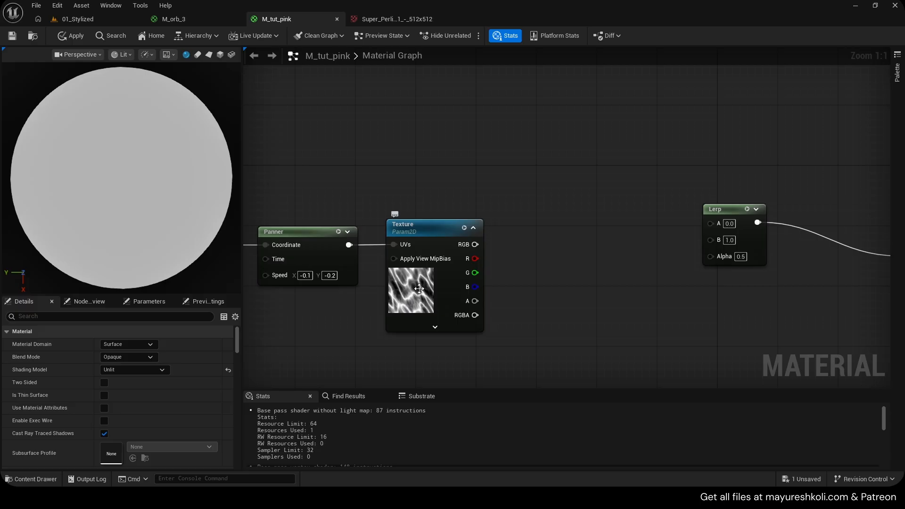
left_click_drag(734, 255, 734, 256)
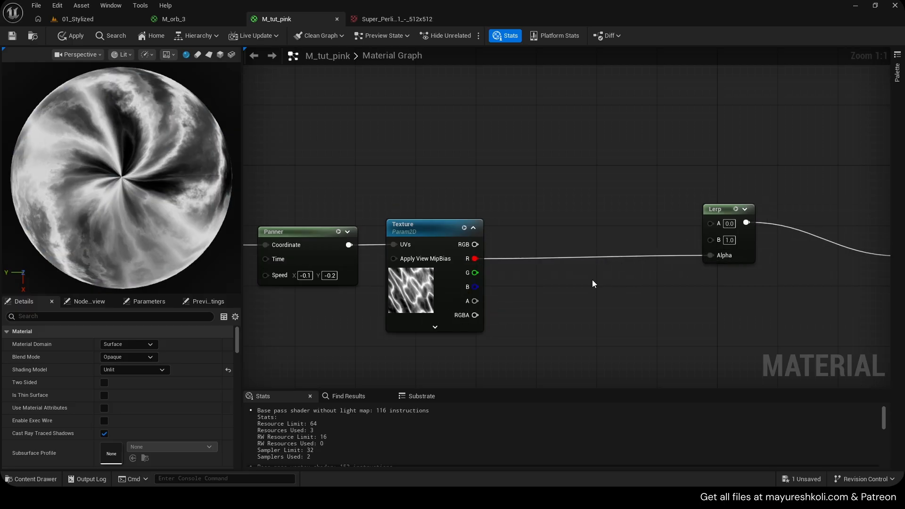
- Add two Constant3Vector nodes, one above the other, between the energy Texture and the Lerp
right_click_drag(598, 191, 626, 202)
key("3")
left_click(564, 86)
key("ctrl+w")
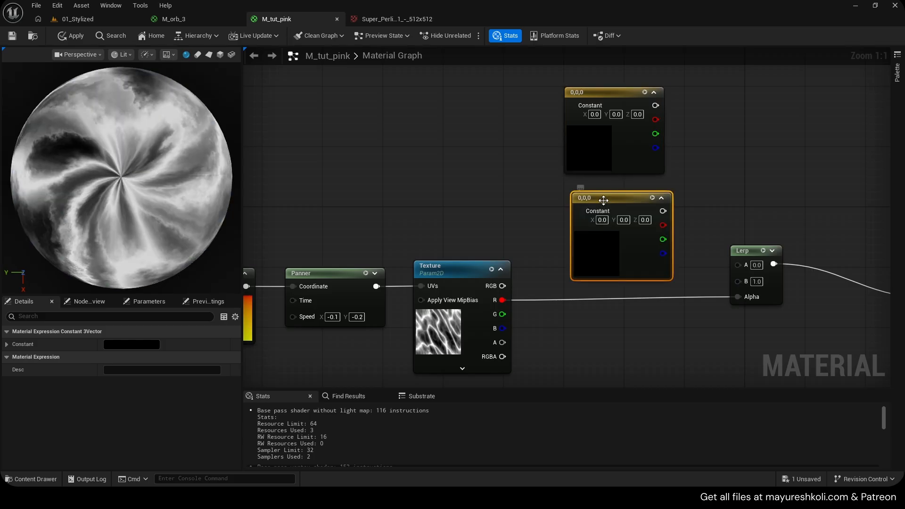
- Connect the lower Constant3Vector to the Lerp's B and the upper one to A, and save the material
left_click_drag(655, 210, 743, 281)
left_click_drag(737, 265, 672, 177)
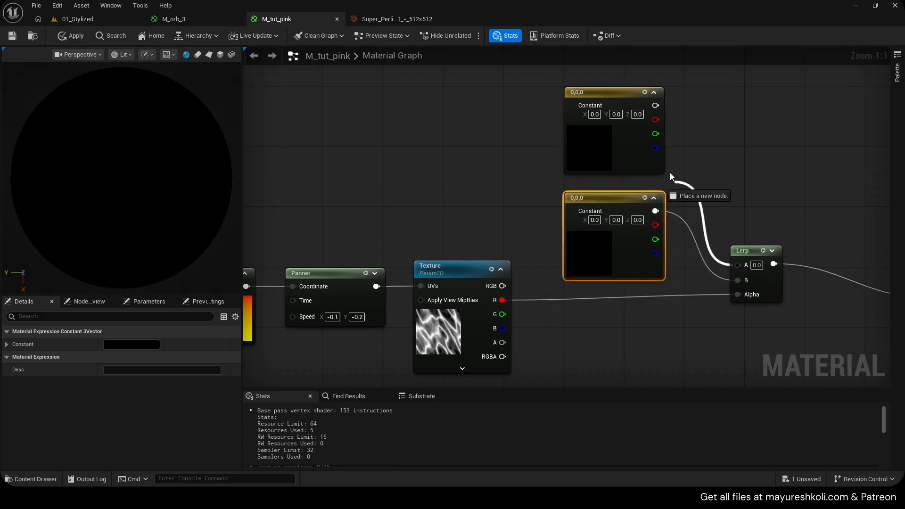
left_click_drag(655, 108, 655, 106)
key("ctrl+s")
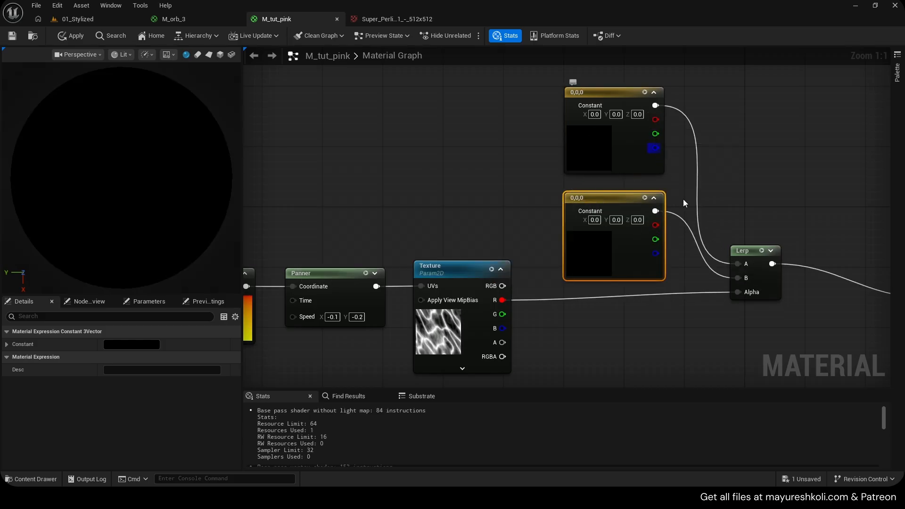
- Set the upper Constant3Vector's color to hot pink, hex FF00BEFF
right_click_drag(684, 201, 611, 200)
double_click(522, 158)
left_click_drag(559, 189, 607, 213)
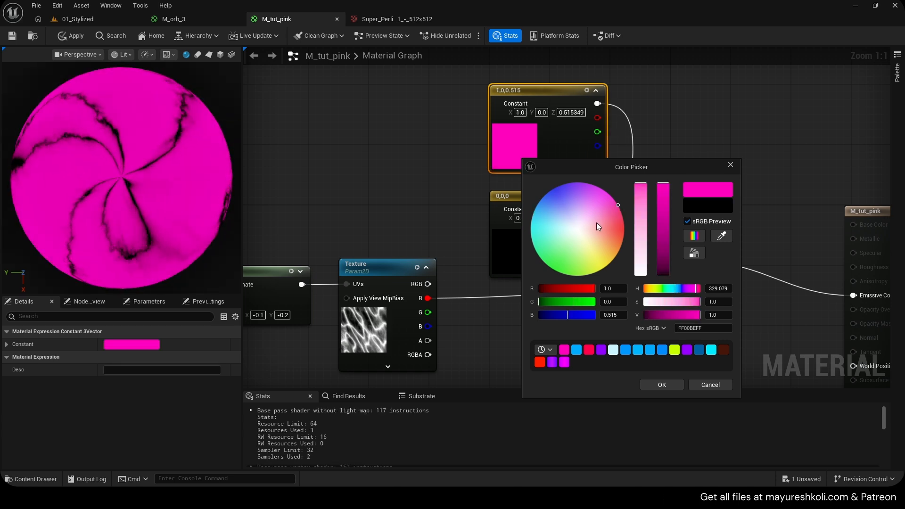
left_click(659, 375)
- Set the lower Constant3Vector's color to magenta, hex FF00DEFF
double_click(522, 250)
left_click(614, 258)
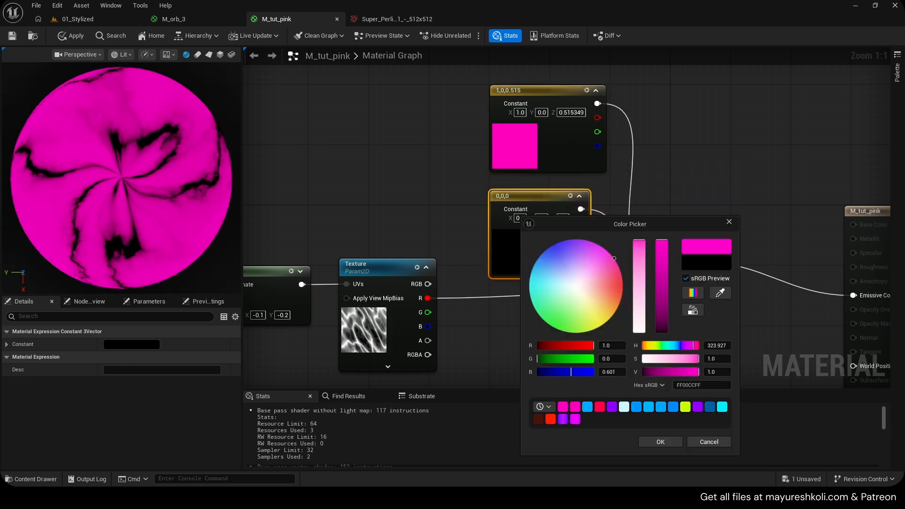
left_click(593, 243)
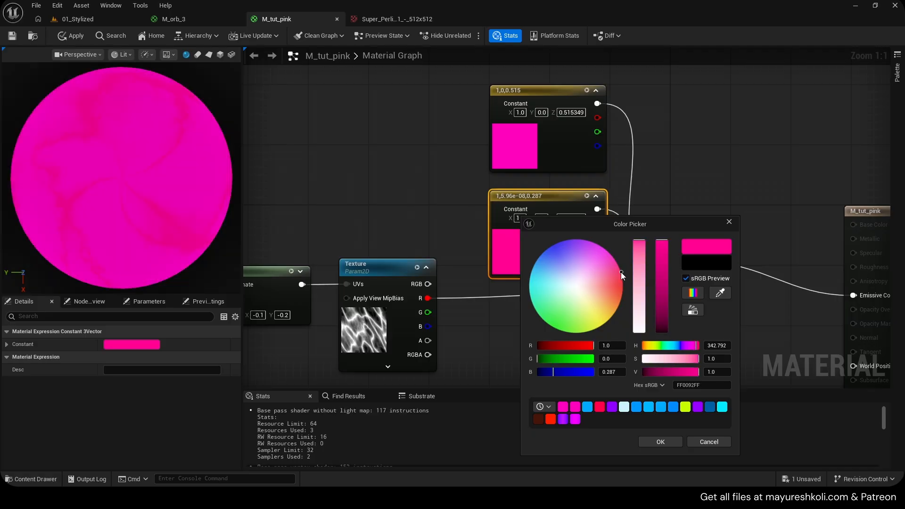
left_click_drag(618, 276, 610, 254)
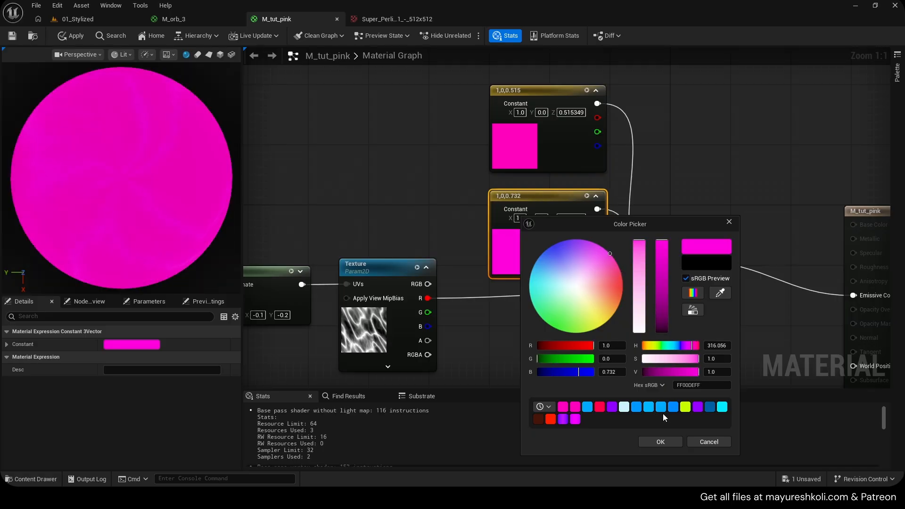
left_click(661, 442)
- Darken the upper Constant3Vector to a very dark pink, about (0.036, 0, 0.019), and apply the material
double_click(503, 136)
left_click(646, 229)
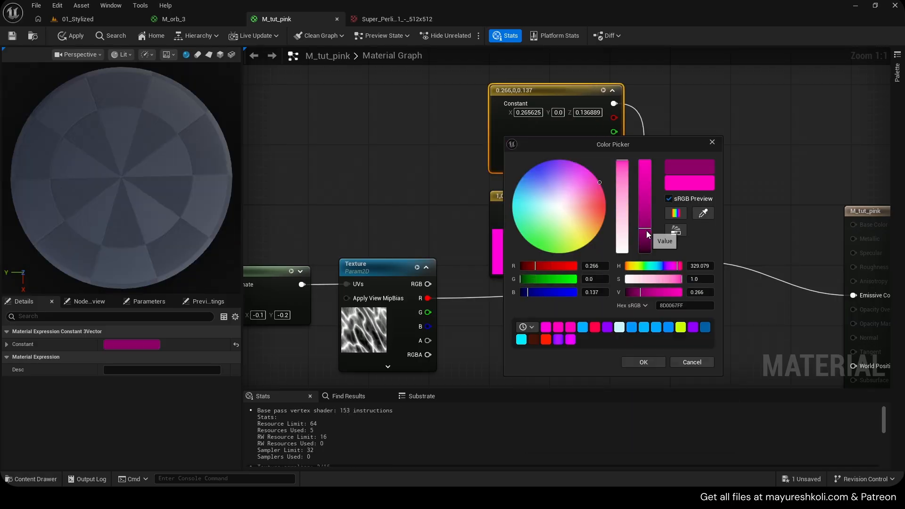
left_click(649, 251)
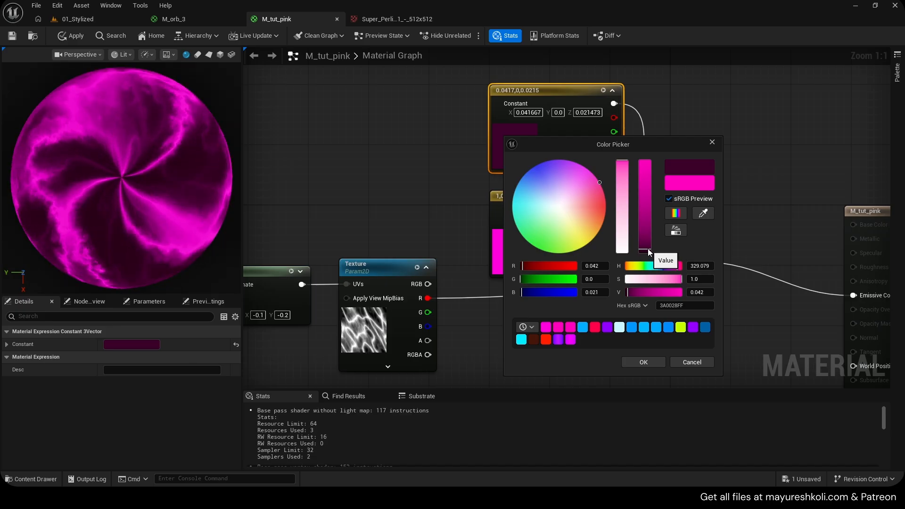
left_click(649, 364)
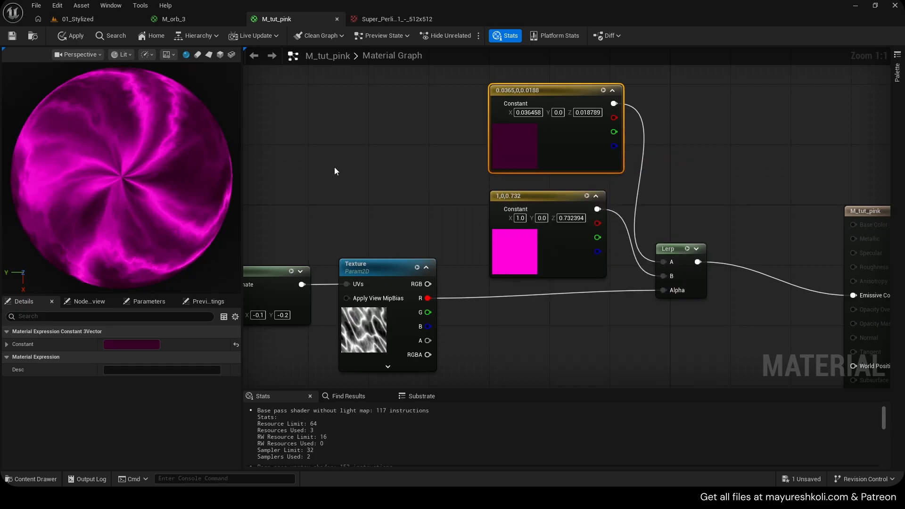
left_click(69, 36)
- Change the lower Constant3Vector's color to bright purple, about (0.625, 0, 1)
right_click_drag(521, 228, 490, 212)
double_click(488, 228)
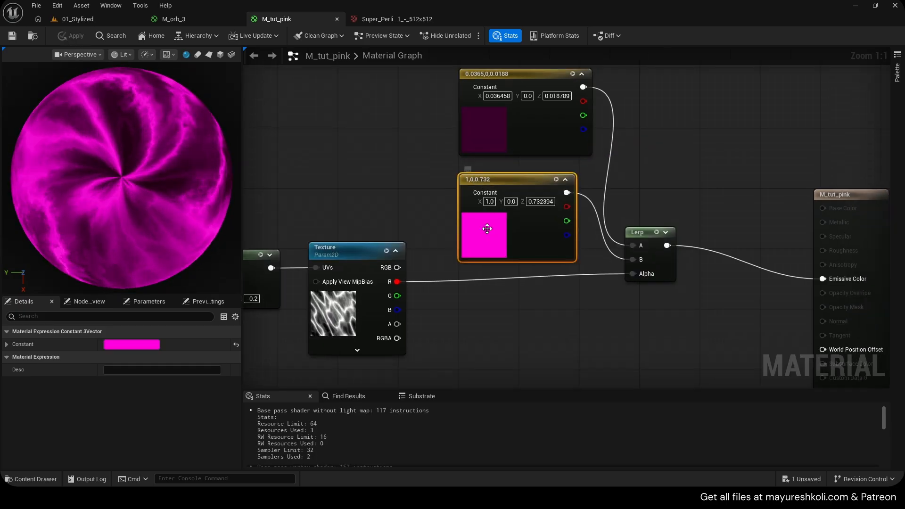
left_click(590, 281)
left_click_drag(587, 285, 549, 240)
left_click(628, 442)
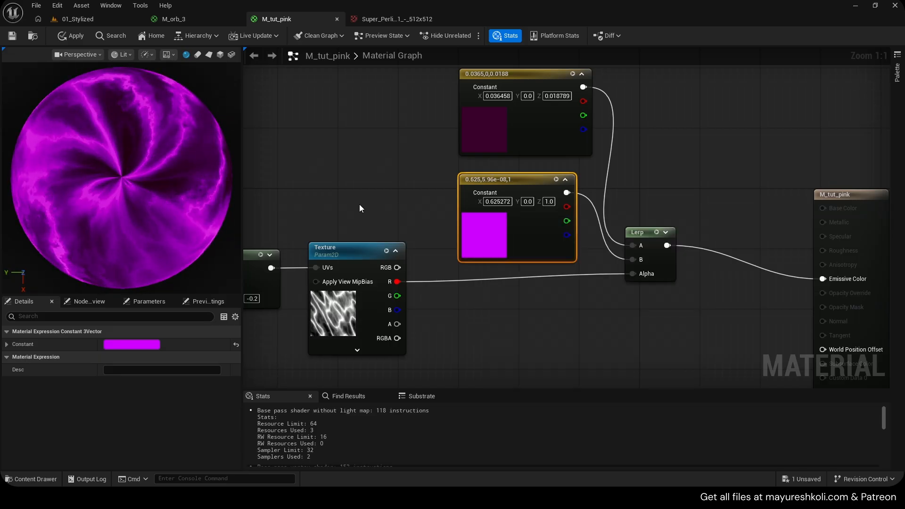
- Check the color nodes in M_orb_3, then view SM_Sphere4 beside the other orbs in the 01_Stylized level
left_click(198, 19)
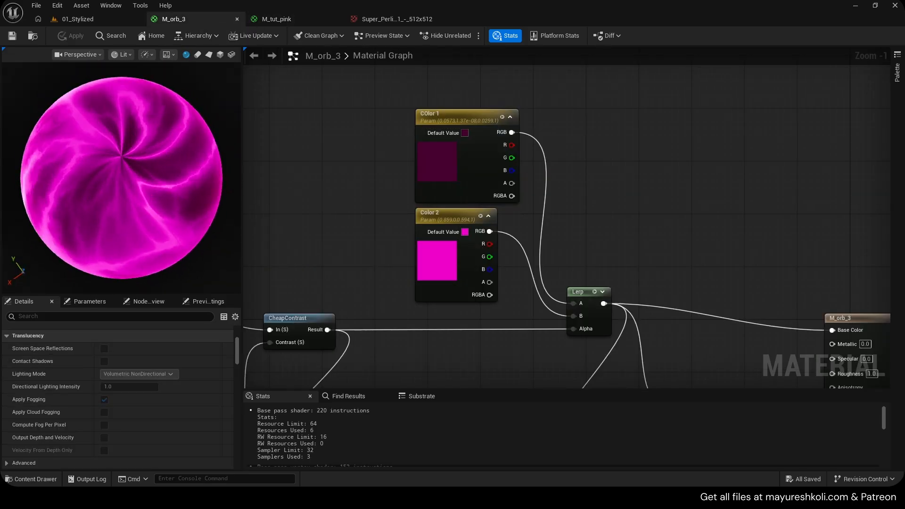
left_click(67, 19)
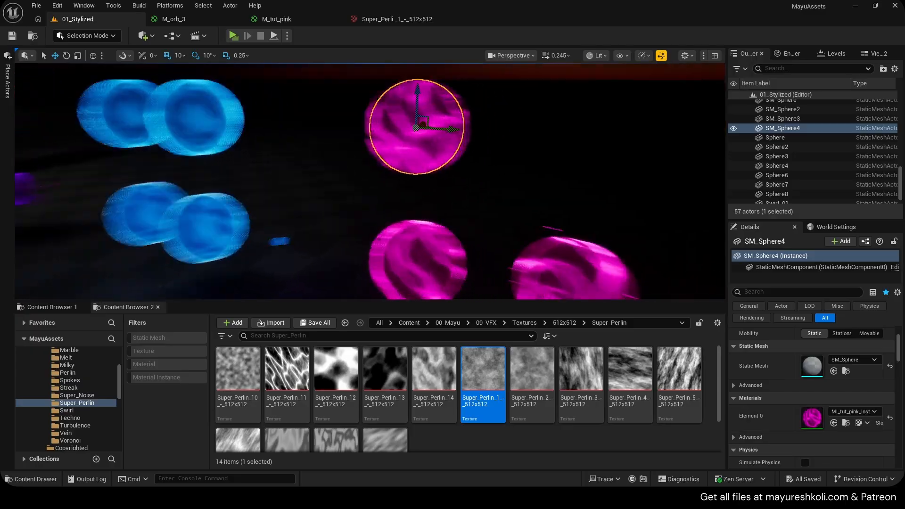
scroll(368, 119, "down", 1)
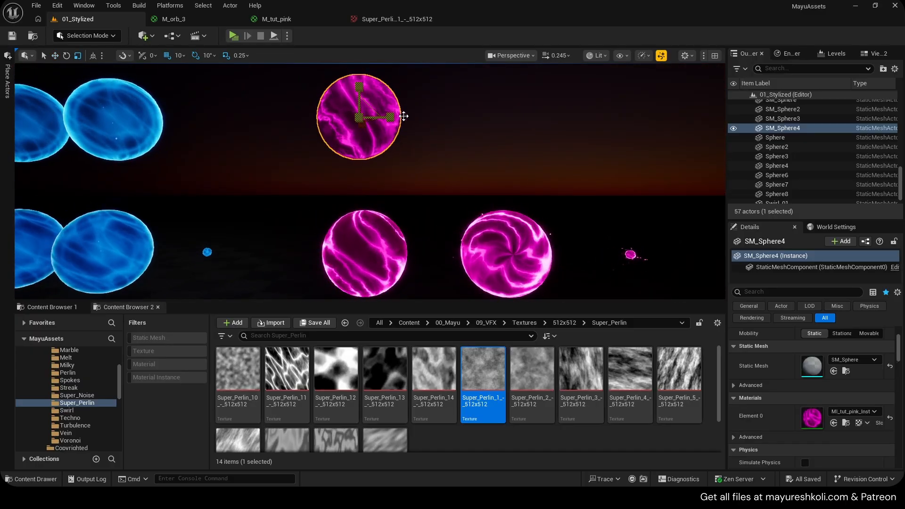
middle_click_drag(368, 118, 367, 90)
right_click_drag(367, 118, 375, 128)
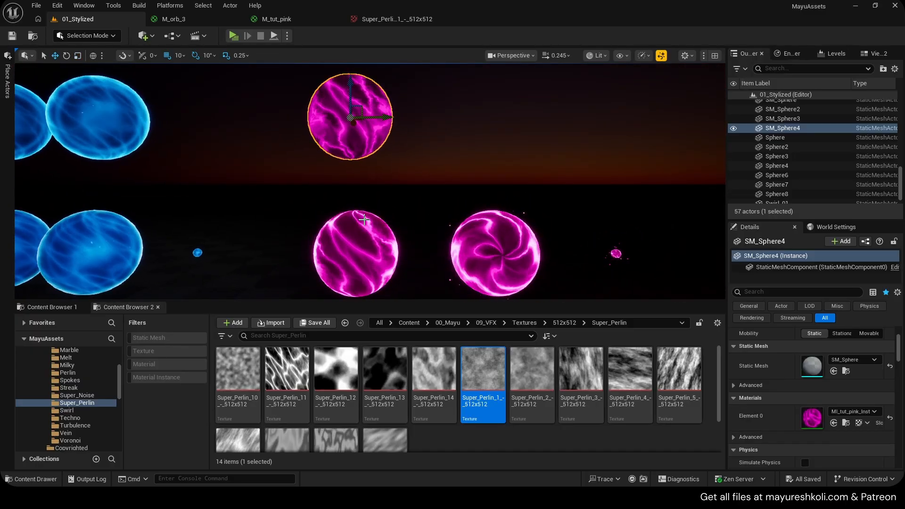
- Rotate SM_Sphere4 so its swirl faces the view, move it above the swirling pink orb, and save the level
right_click(409, 152)
type("re")
left_click(418, 120)
left_click(373, 114)
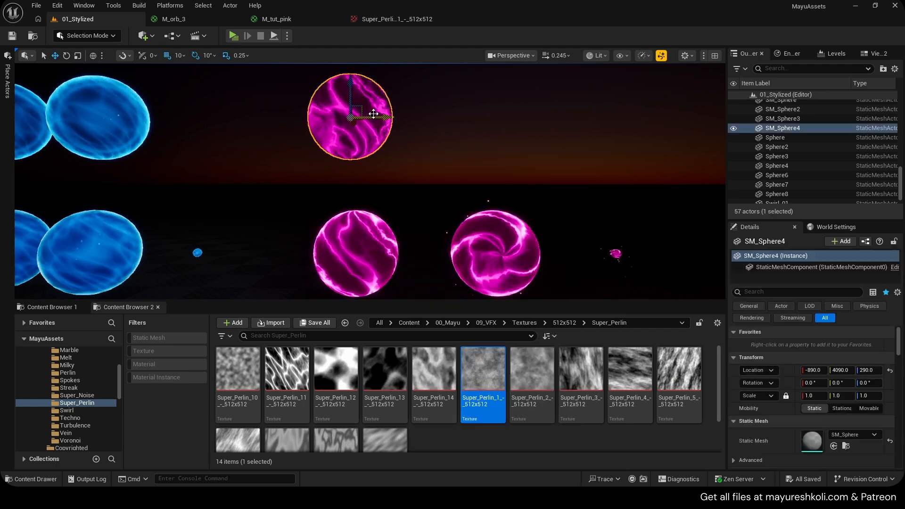
key("e")
left_click_drag(350, 105, 515, 122)
right_click_drag(556, 115, 534, 94)
key("w")
key("q")
key("e")
left_click(534, 94)
key("ctrl+s")
key("q")
right_click_drag(461, 204, 460, 204)
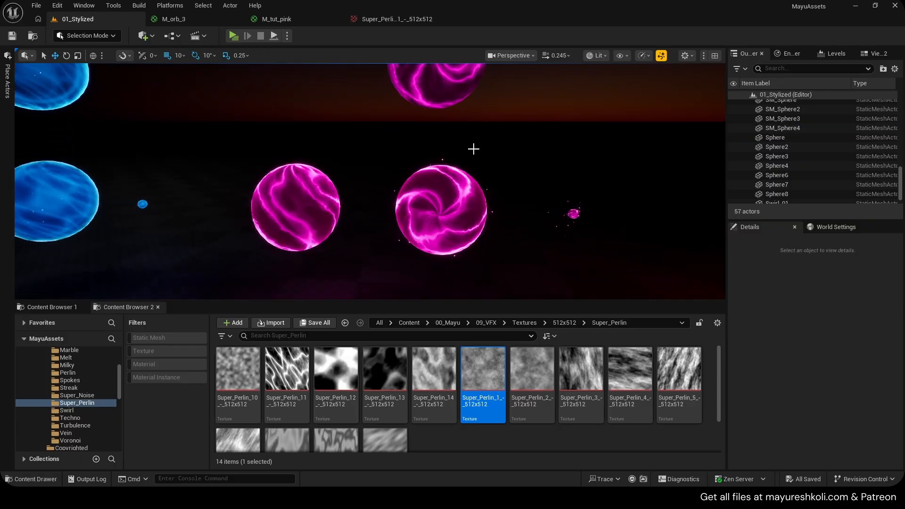
- Examine the tutorial orb up close and compare its look with the finished pink orbs below it
key("w")
right_click_drag(474, 149, 475, 142)
key("s")
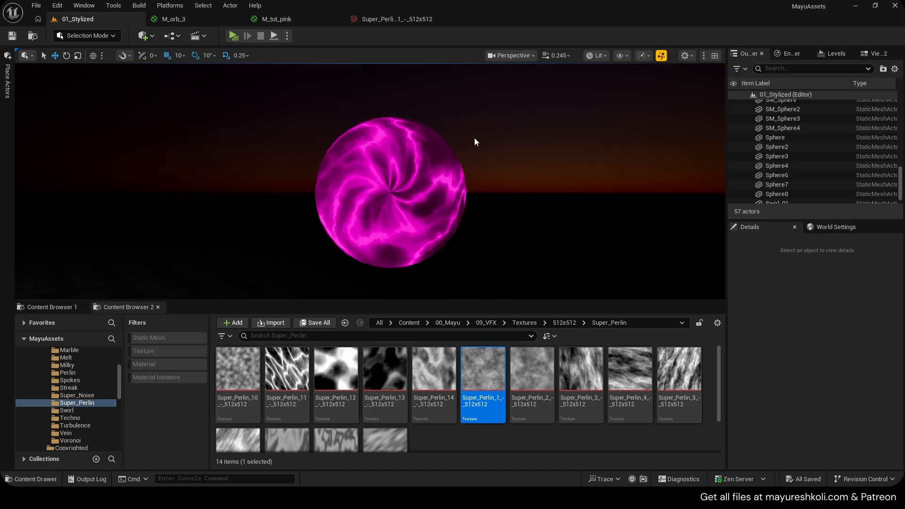
key("s")
right_click_drag(359, 136, 359, 136)
key("w")
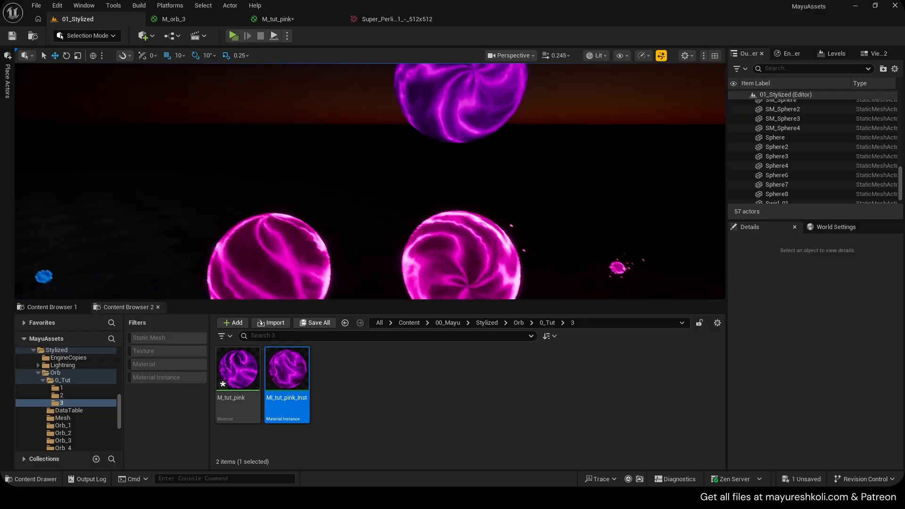
key("e")
right_click_drag(353, 155, 354, 156)
key("w")
key("q")
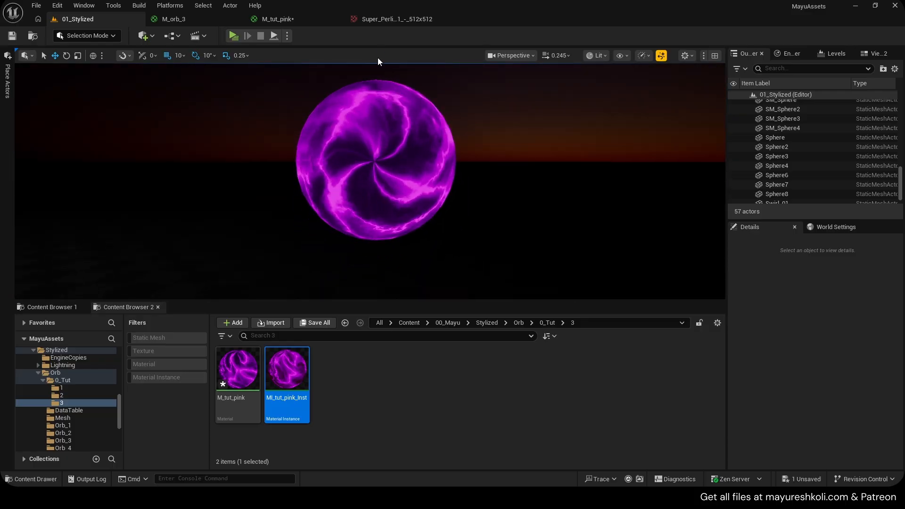
- Return to the M_tut_pink material graph and save the material
left_click(314, 19)
key("ctrl+s")
right_click_drag(479, 183, 418, 166)
scroll(418, 166, "down", 3)
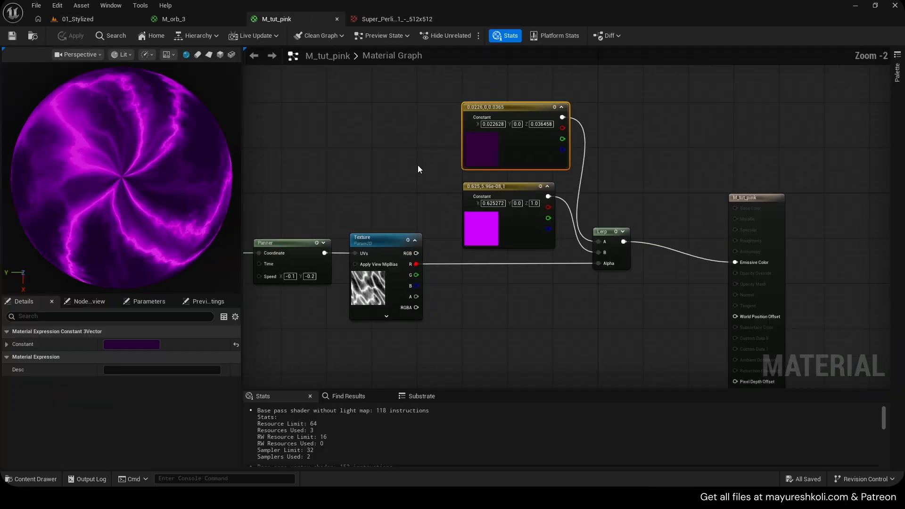
- Add a Fresnel node below the Lerp and connect its output to Emissive Color
right_click_drag(409, 214, 601, 147)
scroll(568, 218, "up", 3)
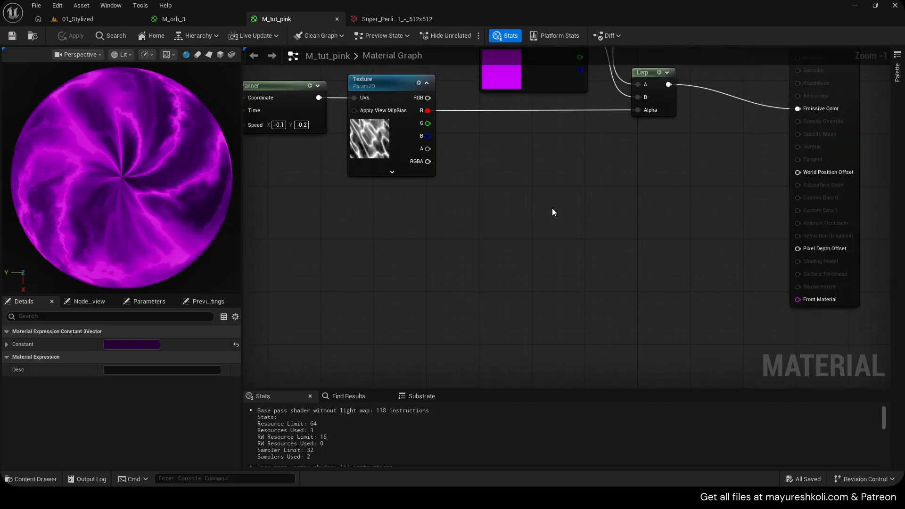
right_click(557, 208)
type("fres")
key("Return")
right_click_drag(672, 186, 551, 229)
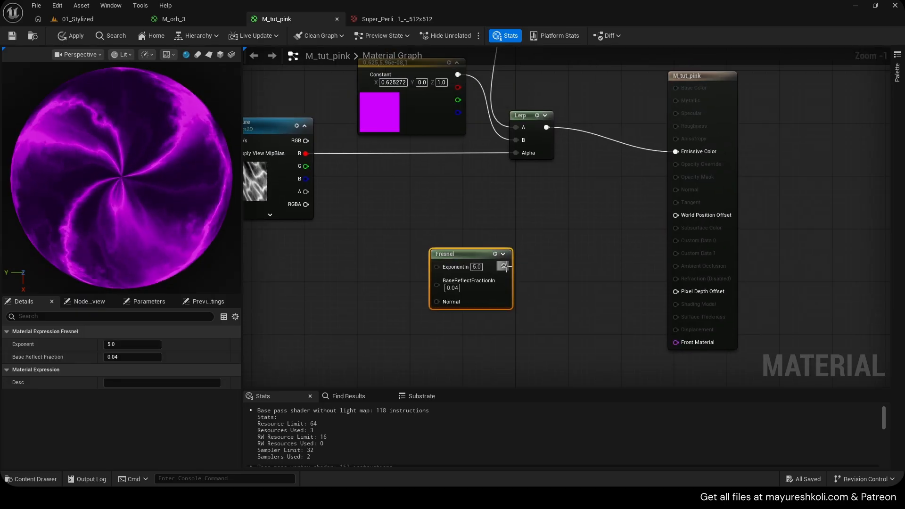
left_click_drag(690, 149, 690, 151)
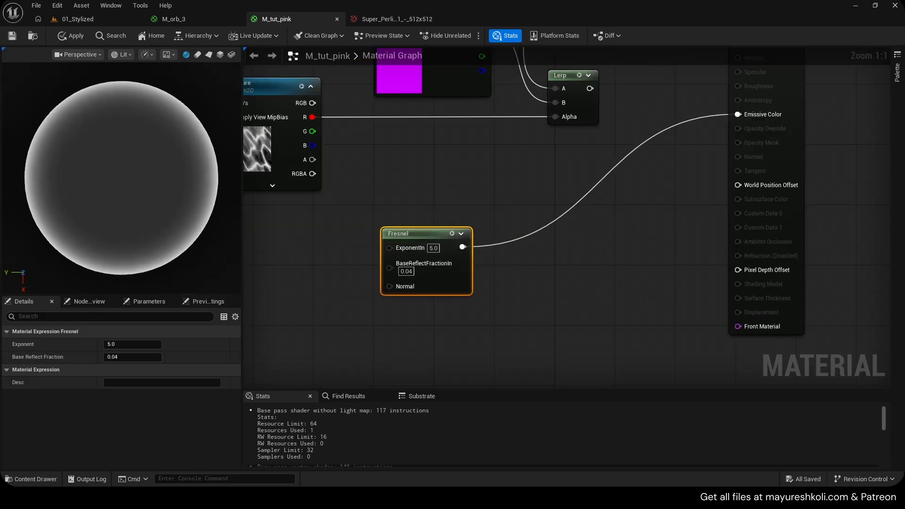
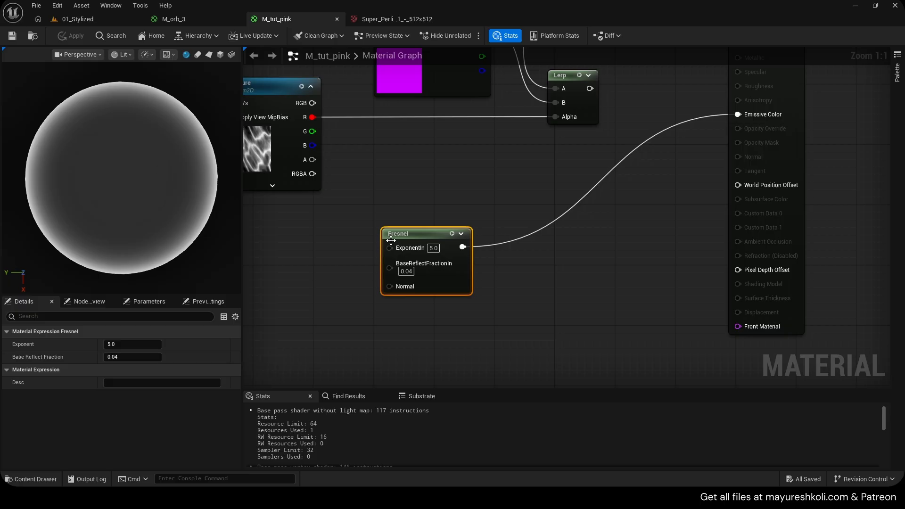
- Set the Fresnel exponent to 2 and feed its output into the Base of a new Power node
type("2")
key("Return")
left_click_drag(451, 251, 502, 239)
type("pow")
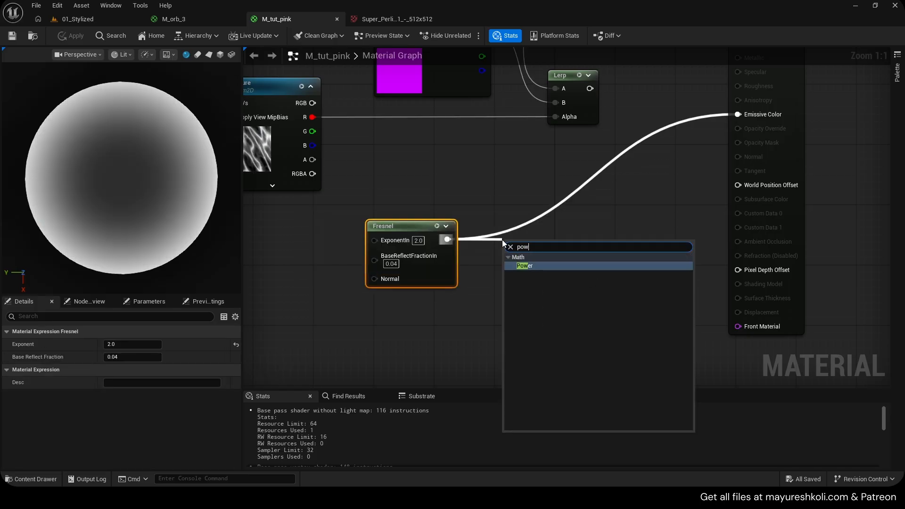
key("Return")
left_click(585, 226)
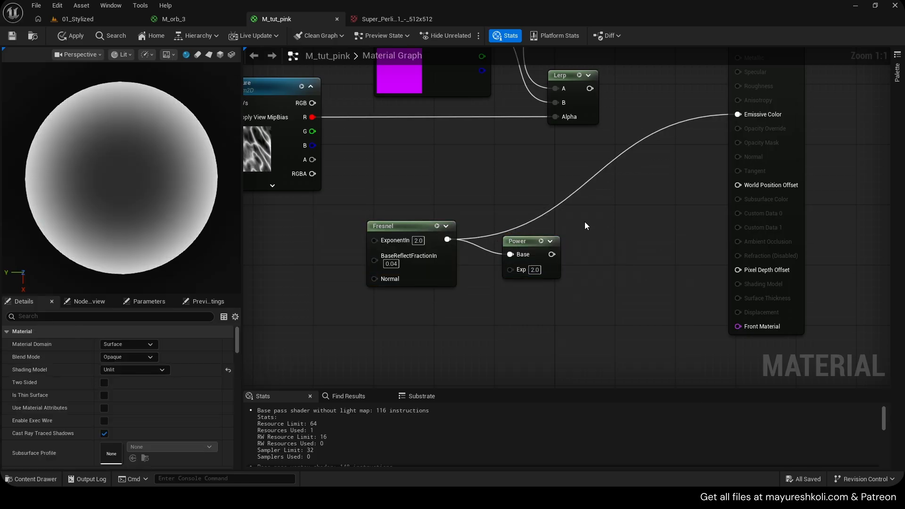
- Preview the Power node, connect its output to Emissive Color in place of the Fresnel, and save the material
left_click(540, 242)
right_click_drag(648, 208, 611, 241)
key("ctrl+s")
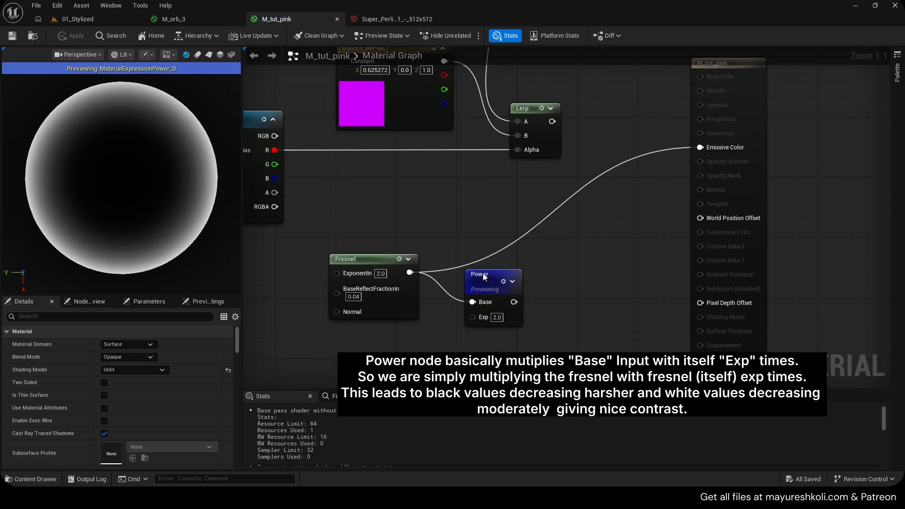
left_click_drag(484, 277, 484, 269)
left_click_drag(715, 150, 715, 149)
right_click_drag(531, 253, 577, 234)
left_click_drag(529, 262, 529, 239)
key("ctrl+s")
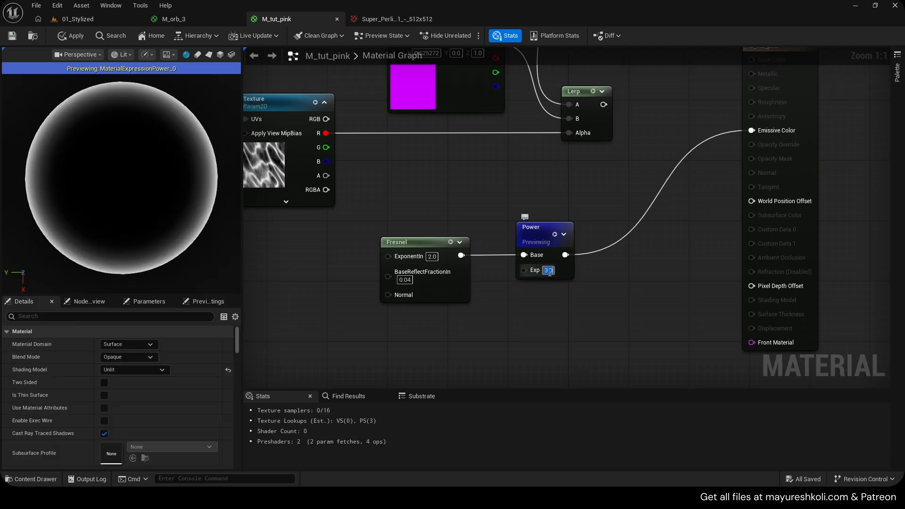
- Compare exponents of 2 and 3 on the Power node, settle on 2.5, and apply the material
type("2")
key("Return")
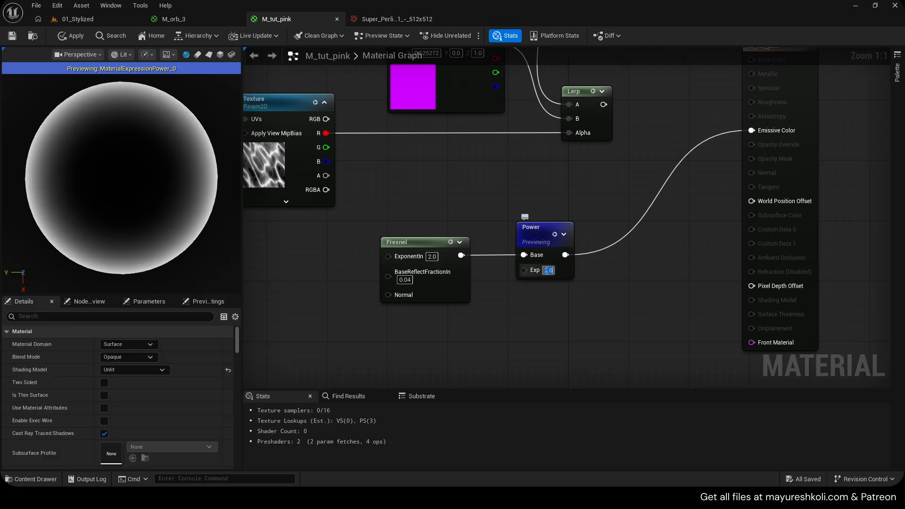
type("3")
key("Return")
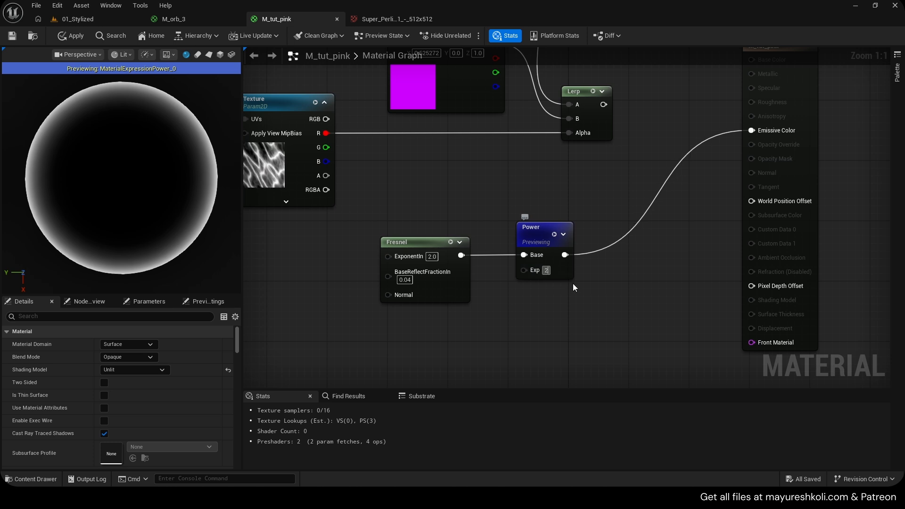
key("Return")
left_click(70, 36)
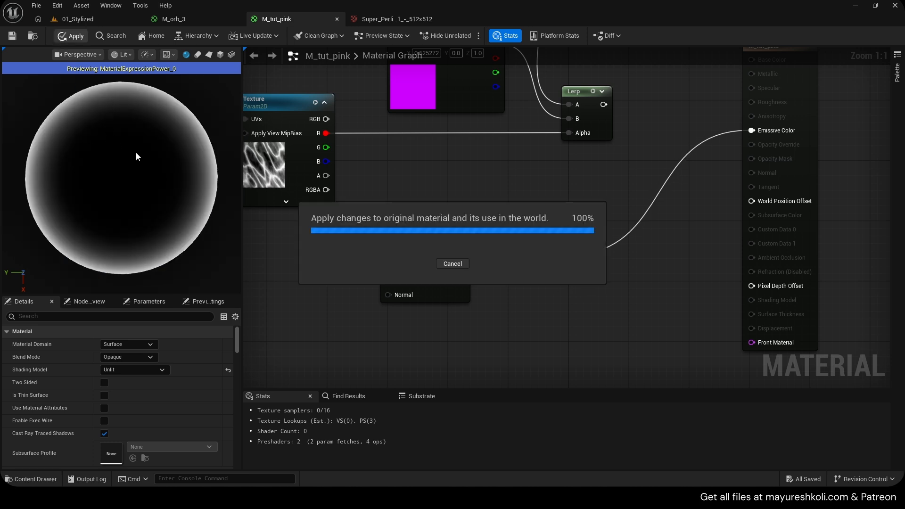
- Add a Multiply node combining the Lerp in A with the Power in B, and connect it to Emissive Color
scroll(490, 210, "down", 2)
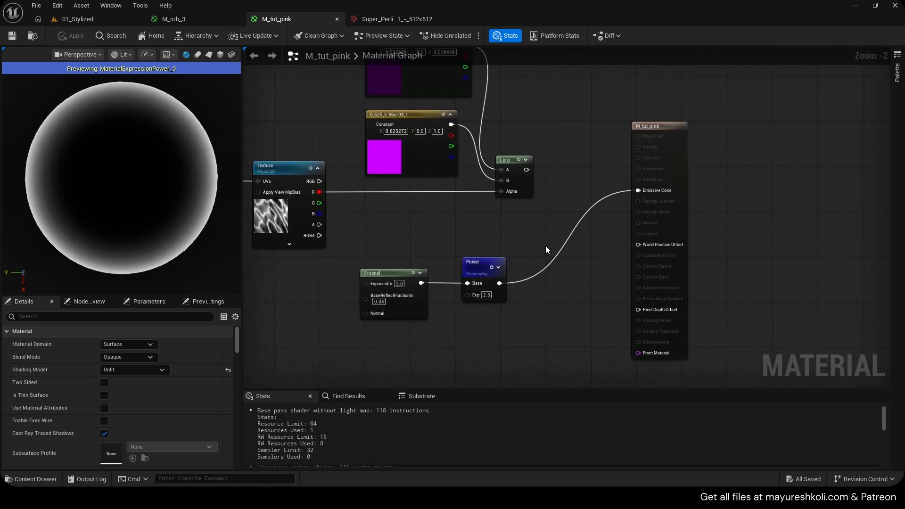
left_click(567, 211)
scroll(520, 267, "up", 2)
left_click_drag(583, 232, 580, 229)
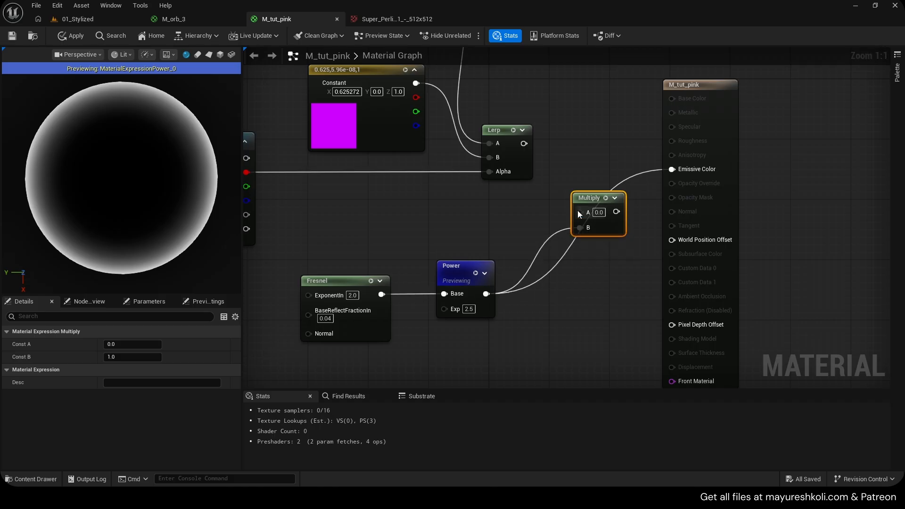
left_click_drag(524, 143, 593, 218)
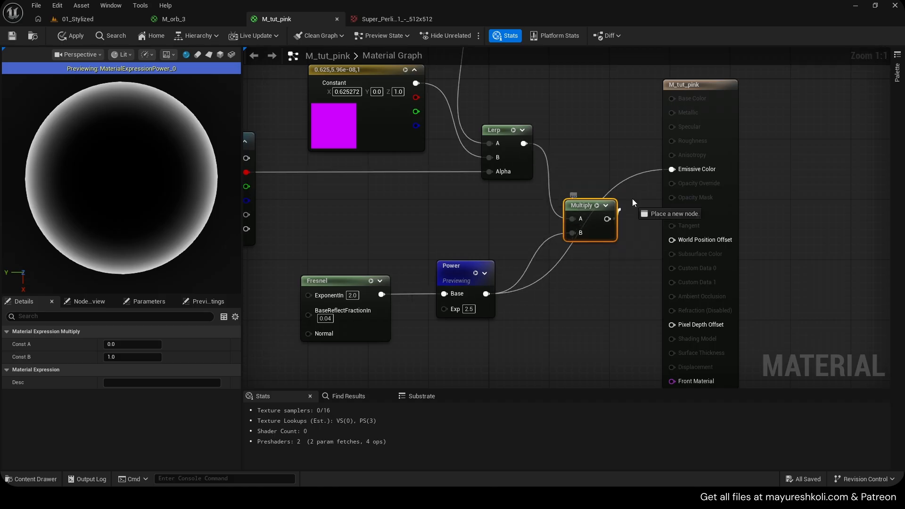
left_click(477, 274)
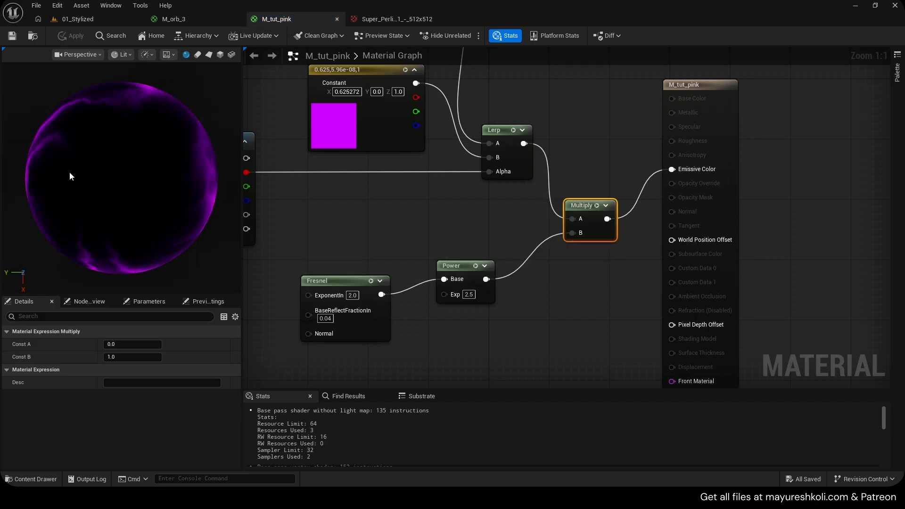
- Preview the Power node's Fresnel mask and examine how it masks the Lerp colors in the multiplied result
left_click(475, 266)
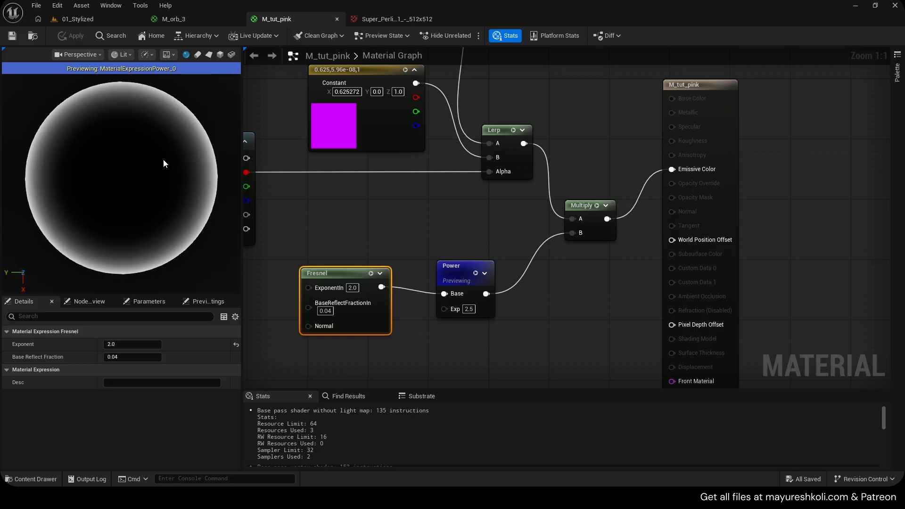
scroll(126, 196, "up", 5)
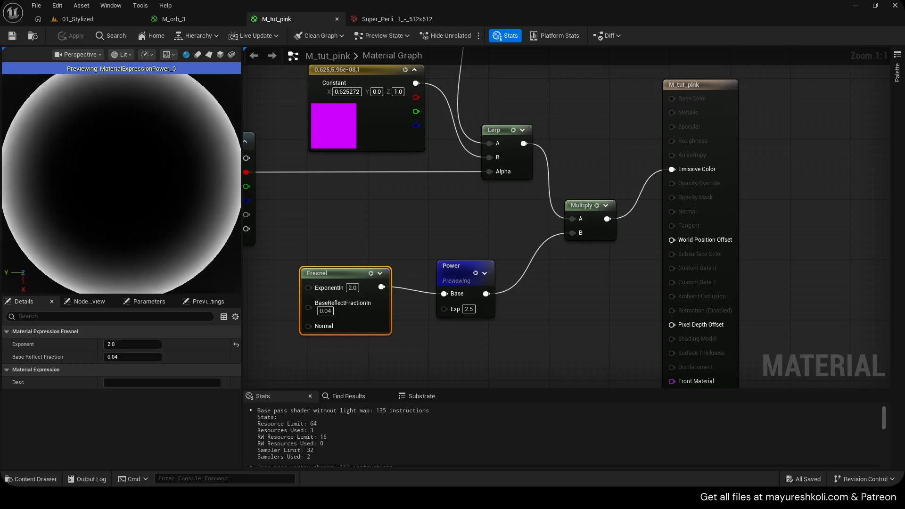
scroll(125, 197, "down", 4)
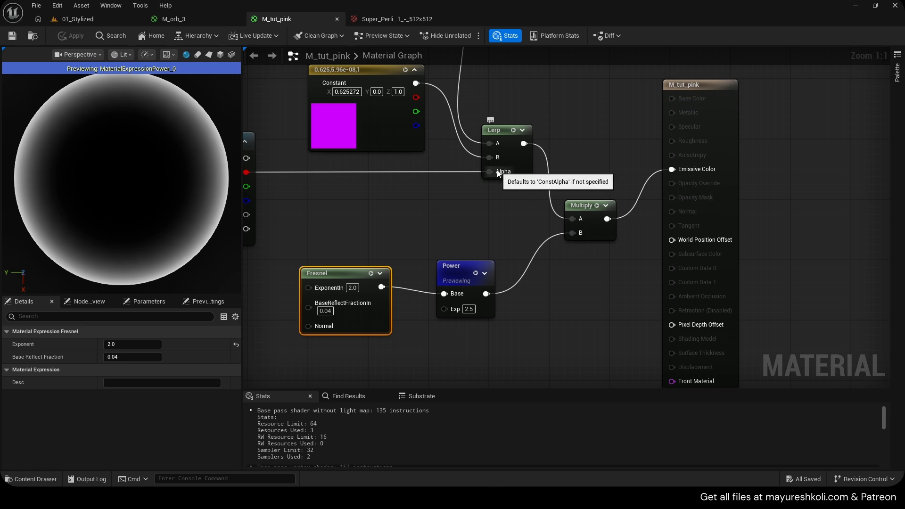
right_click_drag(414, 145, 431, 175)
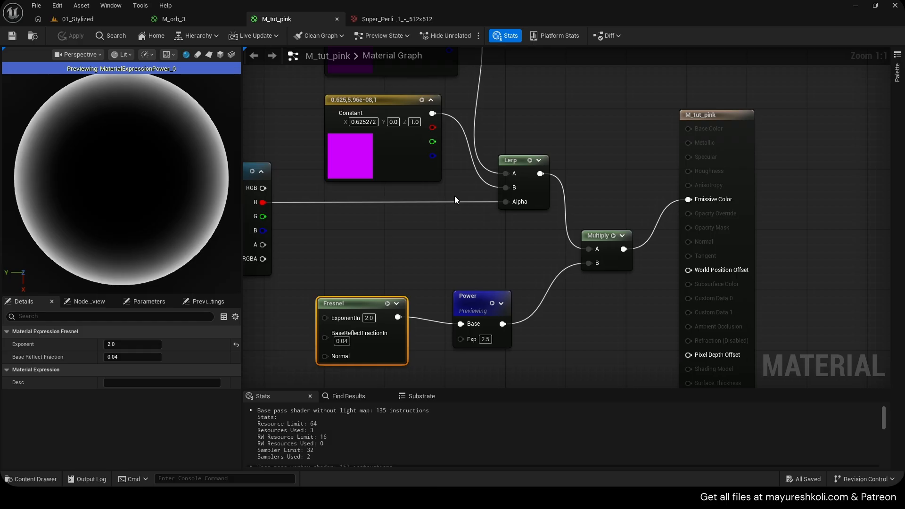
right_click_drag(472, 143, 451, 188)
left_click_drag(485, 86, 394, 212)
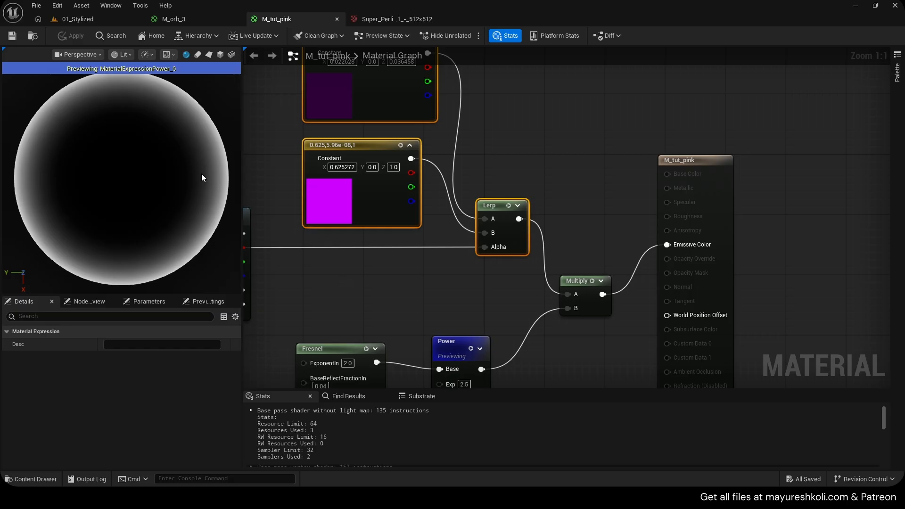
right_click_drag(445, 268, 442, 242)
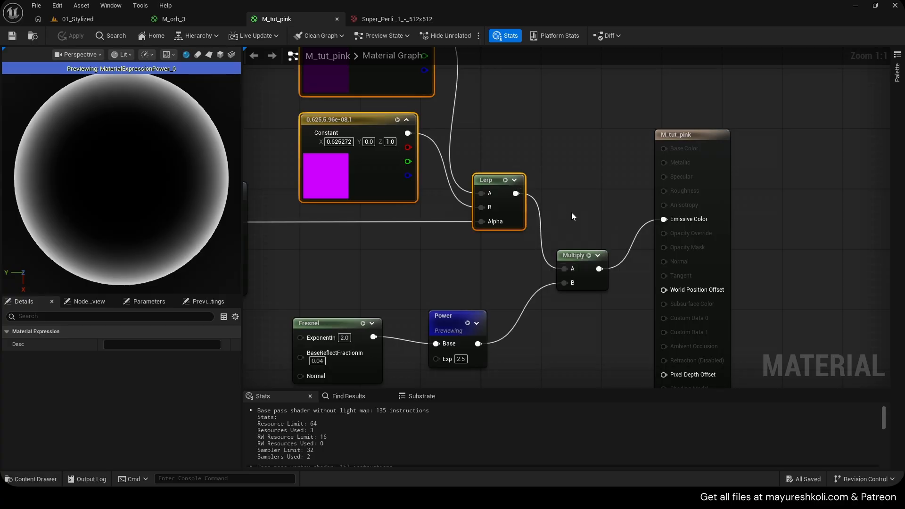
right_click_drag(592, 190, 555, 190)
right_click_drag(537, 219, 518, 212)
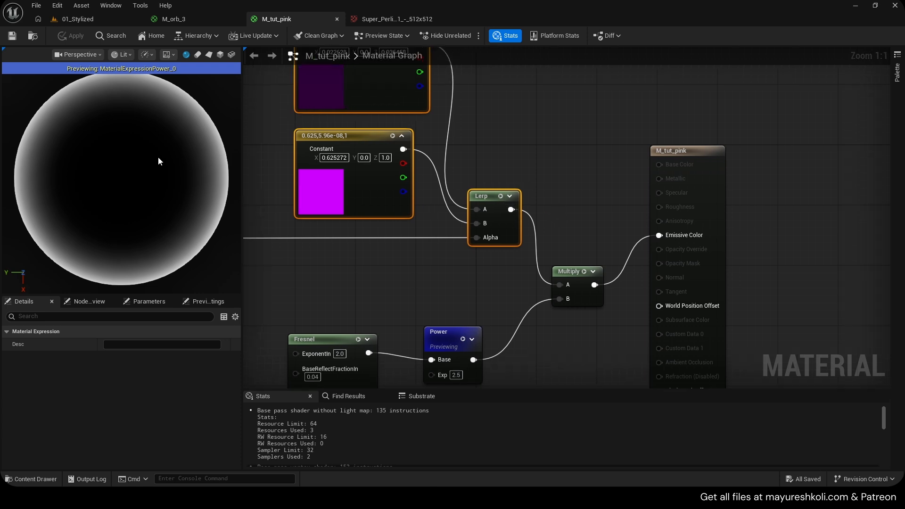
right_click_drag(491, 277, 481, 234)
left_click(452, 296)
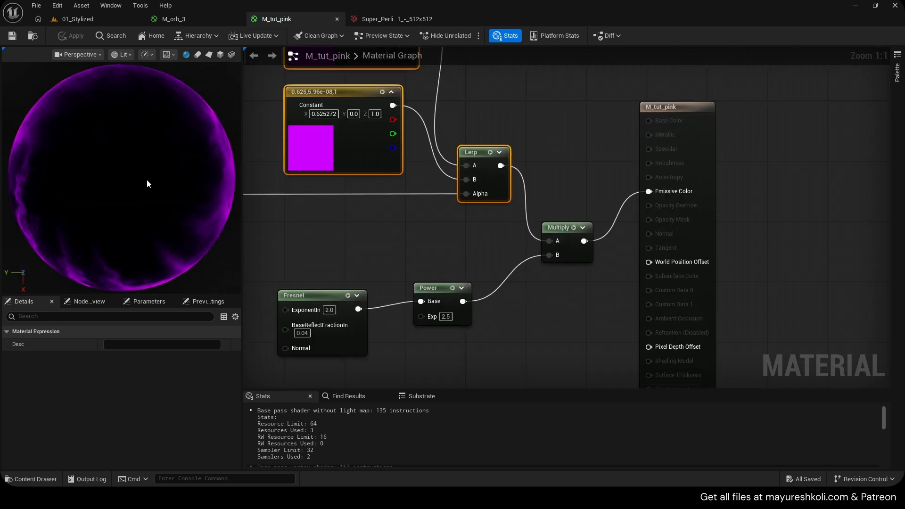
- Spread out the material output and Multiply nodes, and place an Add node between them
scroll(152, 178, "down", 5)
right_click_drag(659, 195, 598, 191)
left_click_drag(644, 184, 786, 188)
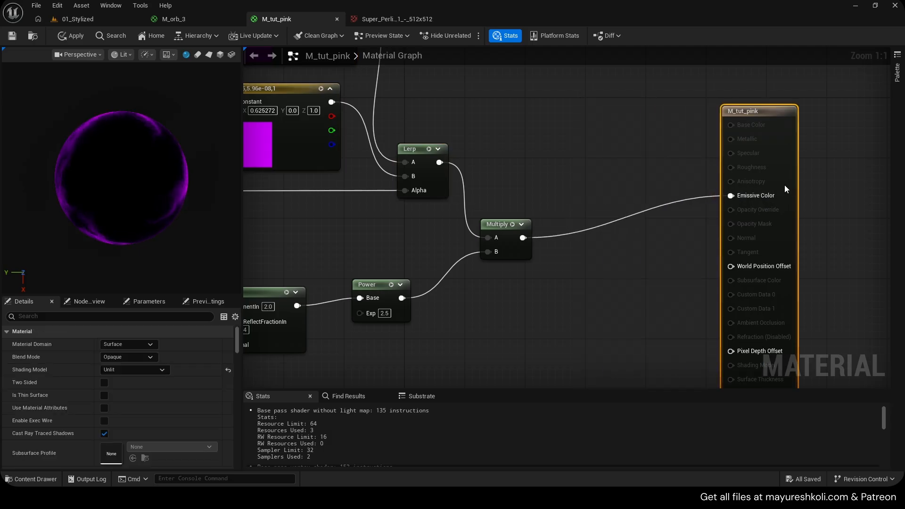
scroll(183, 203, "up", 3)
left_click_drag(504, 242, 505, 270)
key("a")
left_click(596, 184)
- Connect the Lerp to the Add's A and the Multiply to its B, route the sum to Emissive Color, and save
left_click(429, 149)
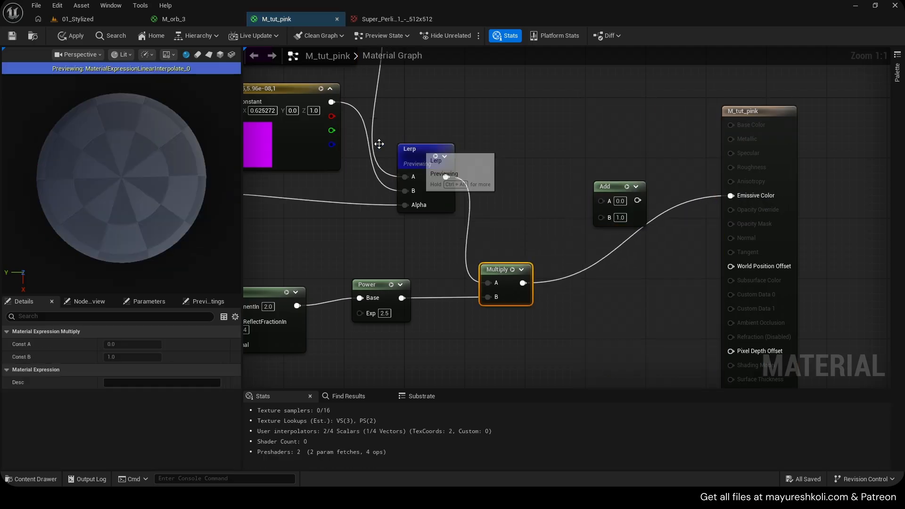
left_click_drag(446, 177, 452, 176)
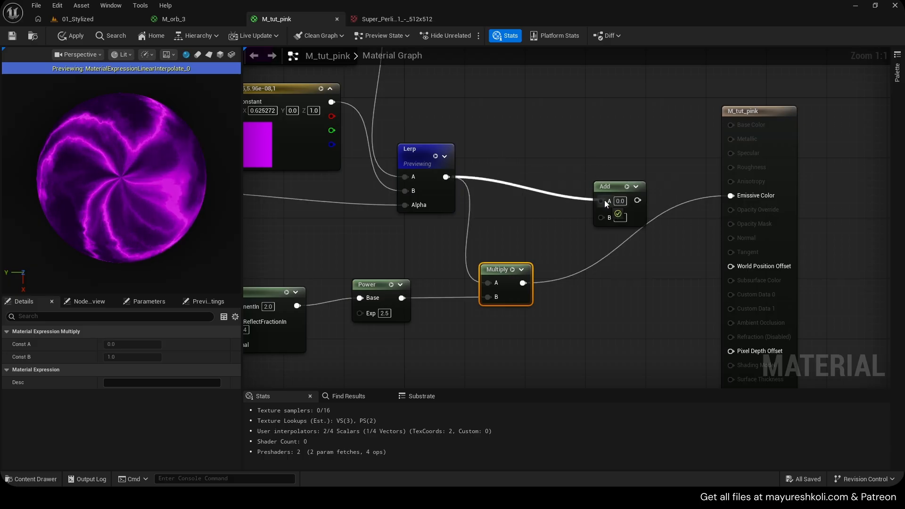
left_click_drag(604, 200, 606, 201)
left_click(512, 269)
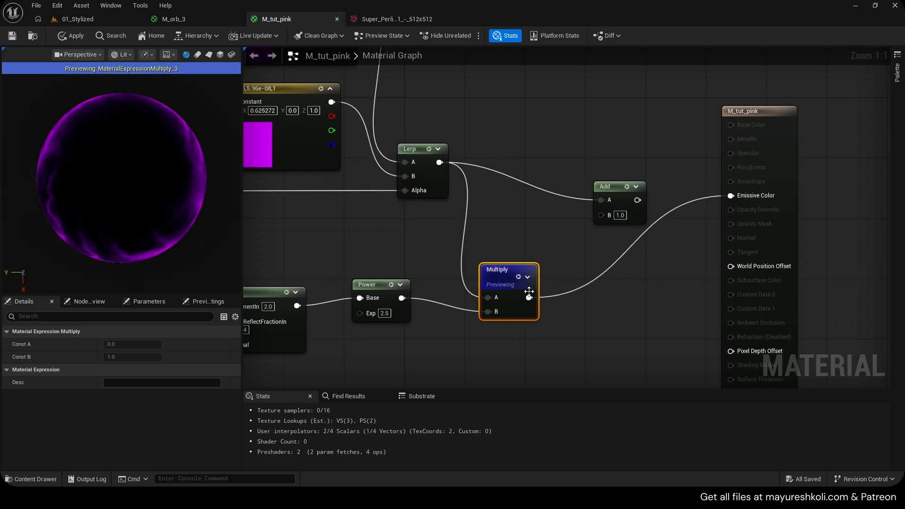
left_click_drag(529, 298, 732, 196)
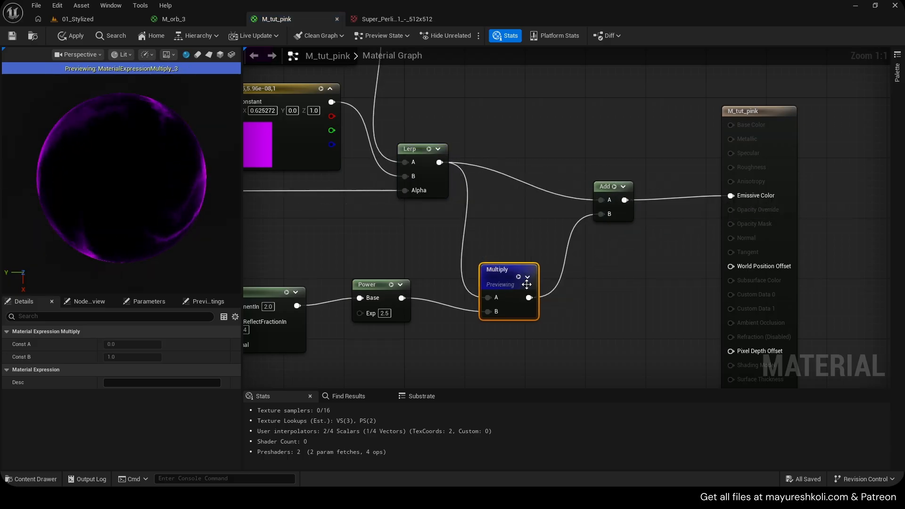
left_click(518, 277)
key("ctrl+s")
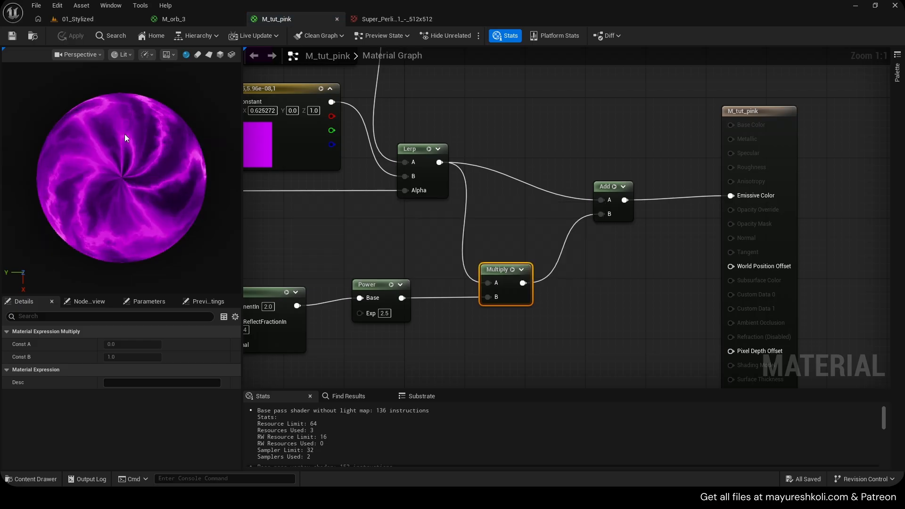
- Straighten the Fresnel and Power nodes in line and shift the Multiply node to leave room before the Add
scroll(150, 170, "up", 1)
right_click_drag(482, 262, 556, 244)
left_click_drag(302, 246, 510, 334)
key("q")
left_click_drag(452, 269, 448, 267)
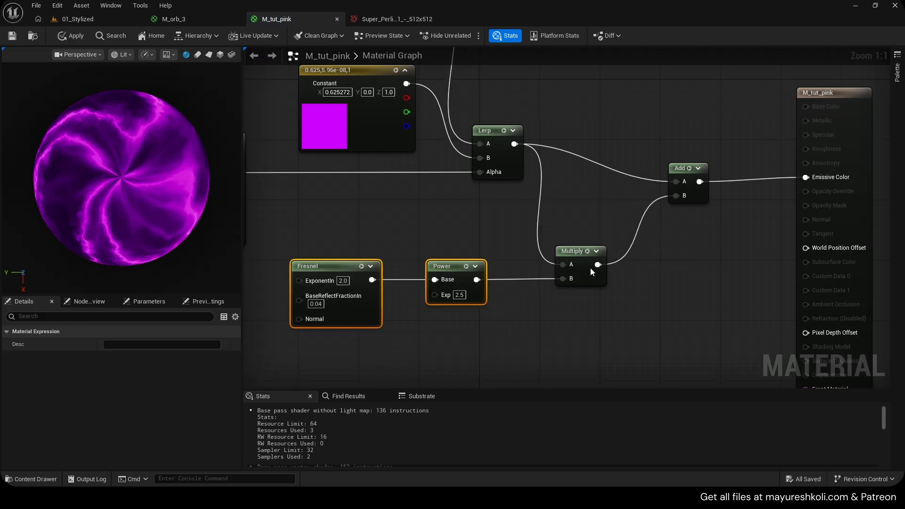
left_click_drag(598, 254, 614, 254)
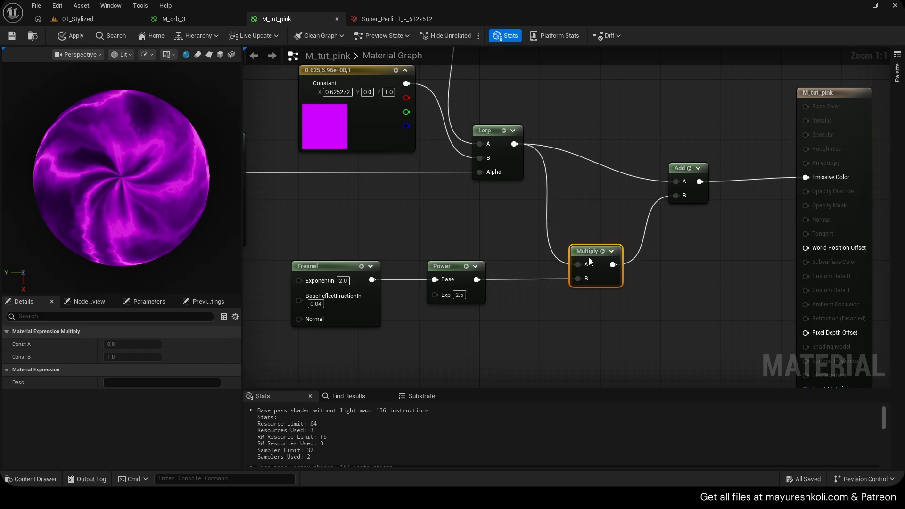
right_click_drag(589, 258, 699, 257)
left_click(554, 266)
left_click_drag(691, 254, 653, 253)
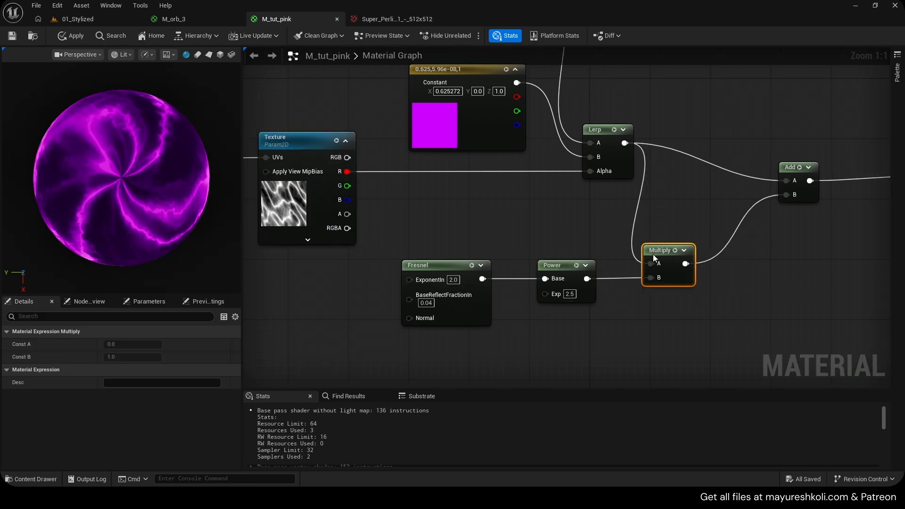
right_click_drag(702, 237, 544, 242)
- Insert a second Multiply node between the first Multiply's output and the Add's B input
key("m")
left_click(562, 250)
left_click(517, 256)
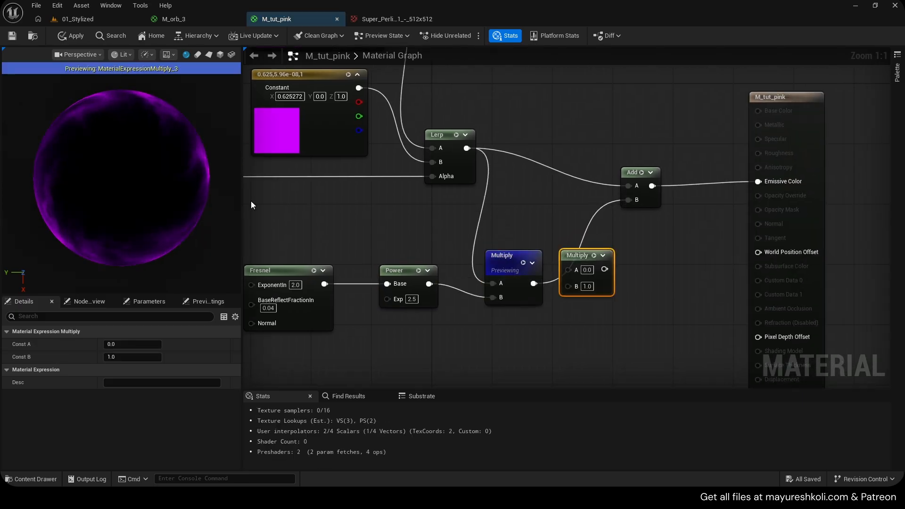
left_click(523, 263)
left_click_drag(527, 268, 628, 200)
- Try a B value of 50 on the second Multiply and check the glow in the preview
left_click(594, 255)
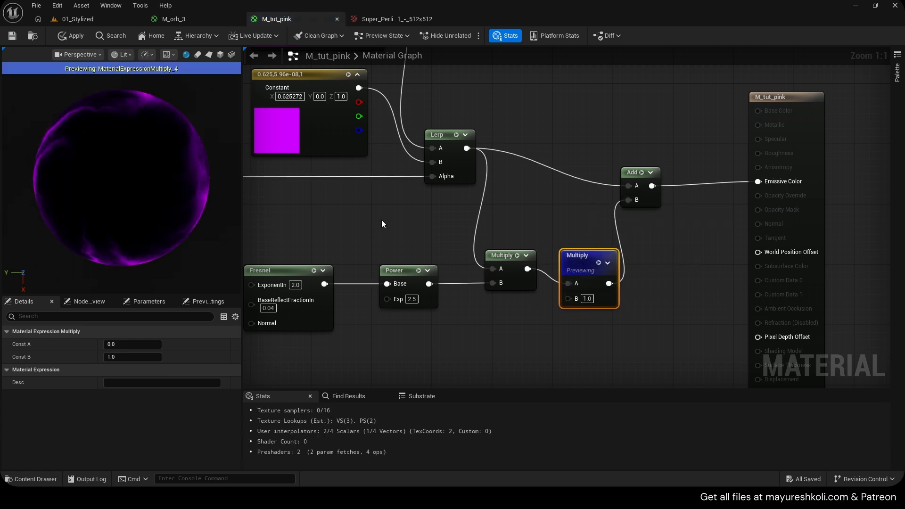
double_click(587, 299)
type("50")
left_click(660, 304)
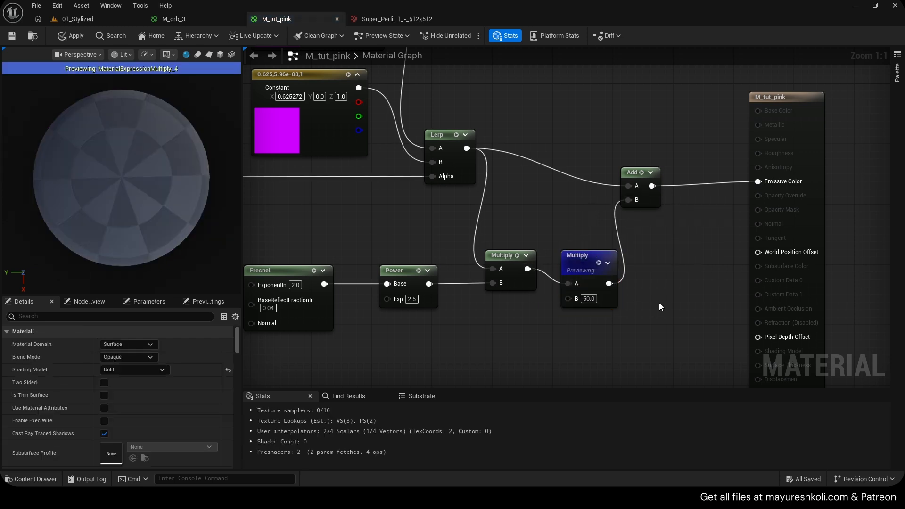
left_click(599, 263)
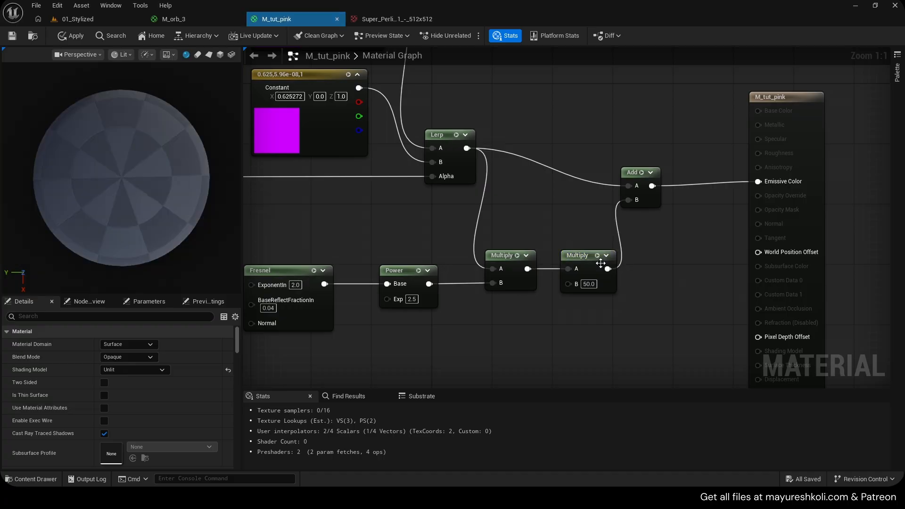
- Set the second Multiply's B value to 20 and apply the material
double_click(588, 284)
type("20")
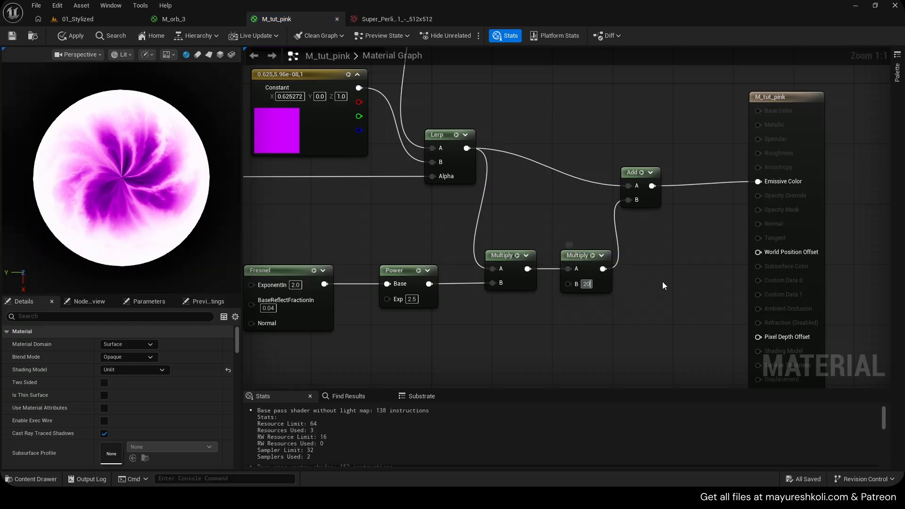
left_click(665, 286)
left_click(70, 35)
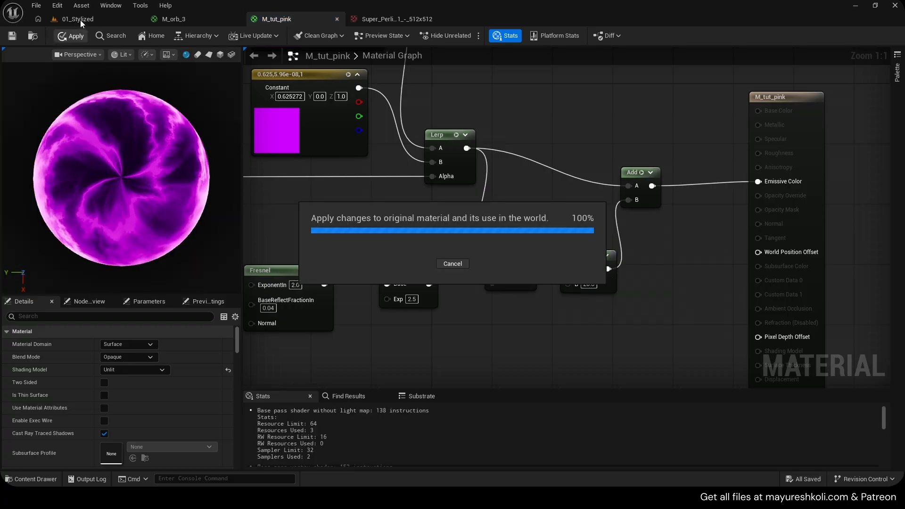
- Switch to the 01_Stylized level and inspect the rim glow on the tutorial orb
left_click(80, 20)
scroll(348, 214, "down", 4)
scroll(370, 169, "up", 3)
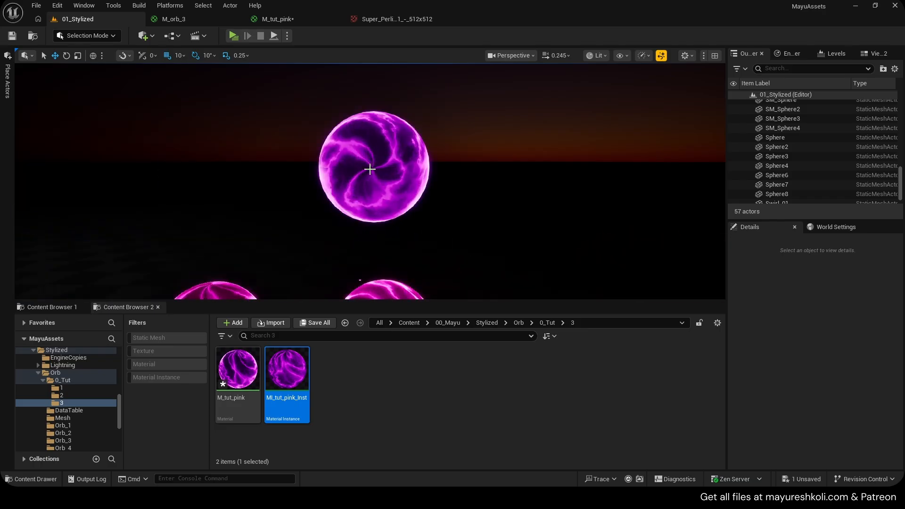
- Set the B value of M_tut_pink's second Multiply to 15 and apply the material
scroll(370, 168, "up", 4)
scroll(370, 169, "down", 2)
left_click(329, 16)
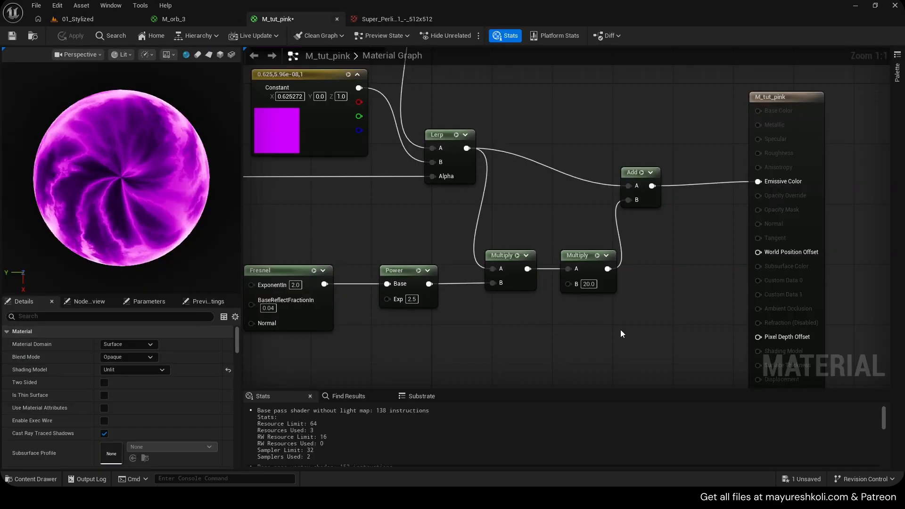
left_click(588, 286)
type("10")
left_click(501, 233)
left_click(61, 35)
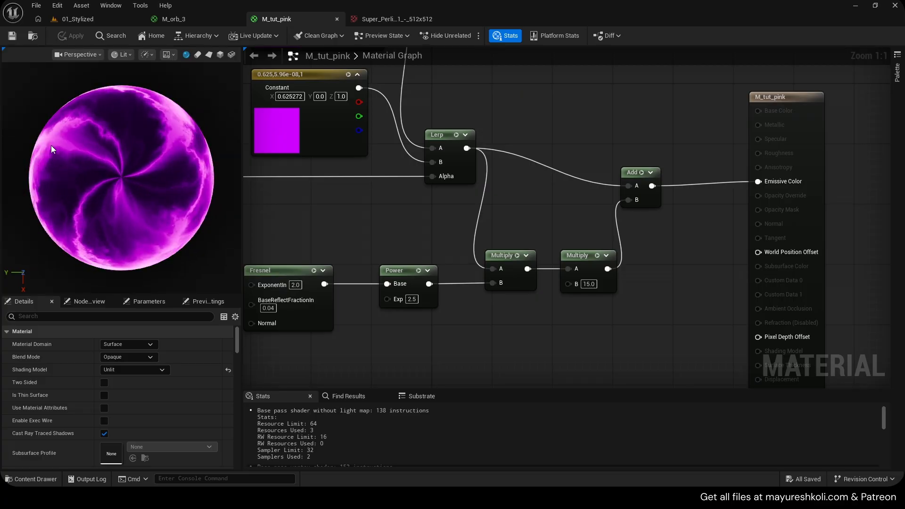
- Preview the Fresnel's Power node on its own in the material preview and glance at the orb in the 01_Stylized level
right_click_drag(399, 233, 624, 221)
scroll(513, 219, "down", 1)
scroll(514, 220, "up", 1)
right_click_drag(528, 262, 561, 245)
right_click_drag(639, 215, 449, 227)
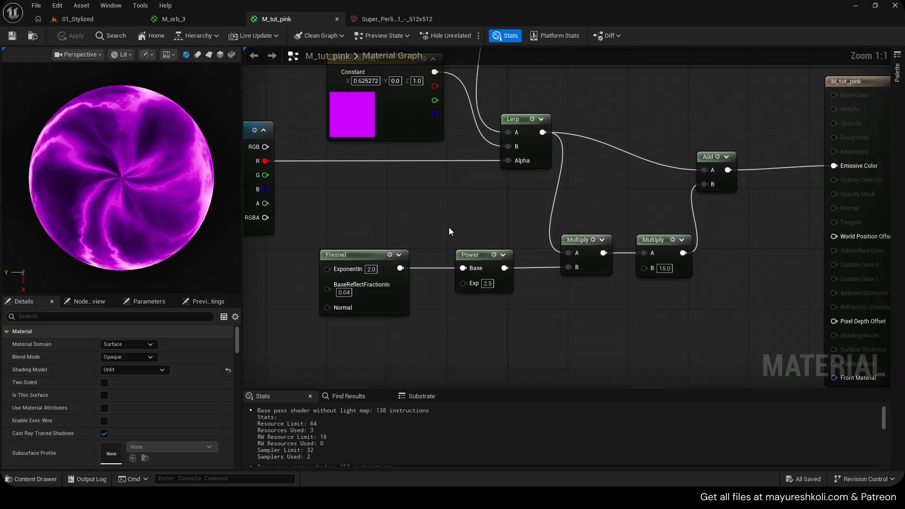
left_click(495, 255)
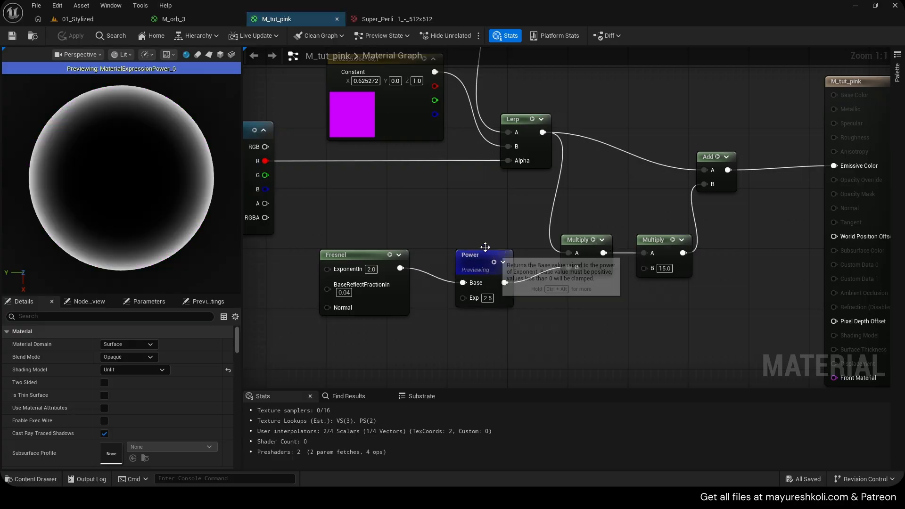
left_click(83, 21)
right_click_drag(277, 135, 249, 142)
left_click(283, 19)
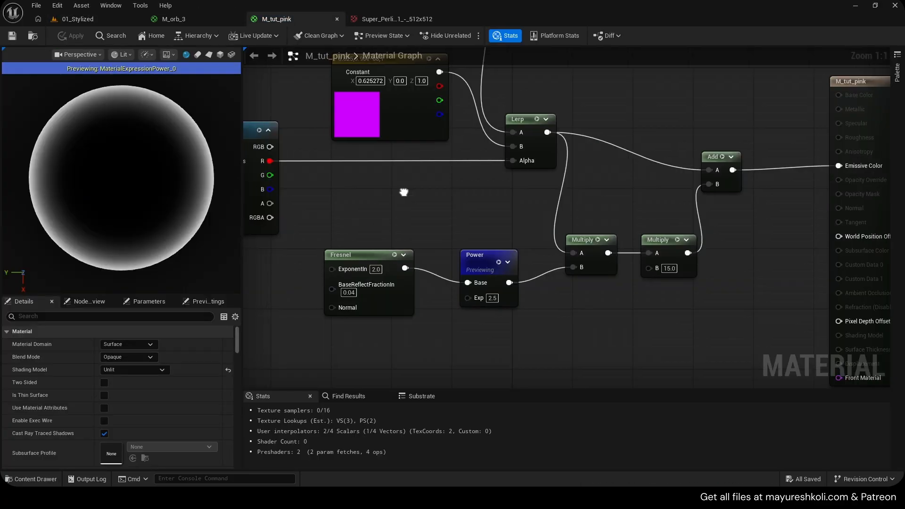
- Duplicate the Texture parameter node and place the copy below the original, beside the Fresnel node
right_click_drag(404, 192, 472, 188)
scroll(472, 188, "down", 1)
left_click_drag(436, 249, 441, 265)
right_click_drag(435, 233, 581, 206)
scroll(507, 214, "up", 1)
right_click_drag(508, 214, 542, 186)
left_click_drag(517, 184, 499, 102)
key("ctrl+d")
left_click_drag(513, 262, 489, 262)
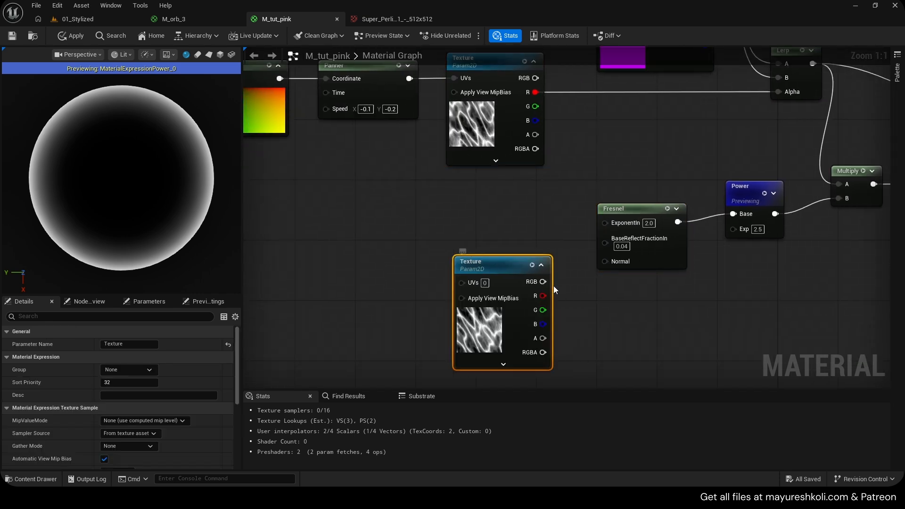
- Try driving the Fresnel's Normal input with the duplicated texture's R output, save the material and inspect the preview sphere from several angles
left_click_drag(543, 296, 605, 262)
right_click_drag(570, 211, 542, 212)
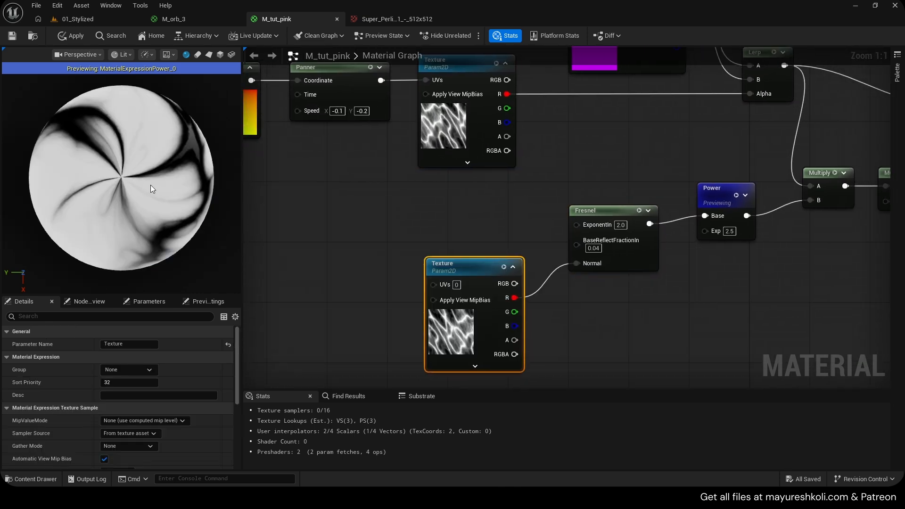
left_click_drag(153, 189, 147, 180)
mouse_move(148, 181)
right_mouse_down()
mouse_move(147, 155)
mouse_move(147, 186)
right_mouse_up()
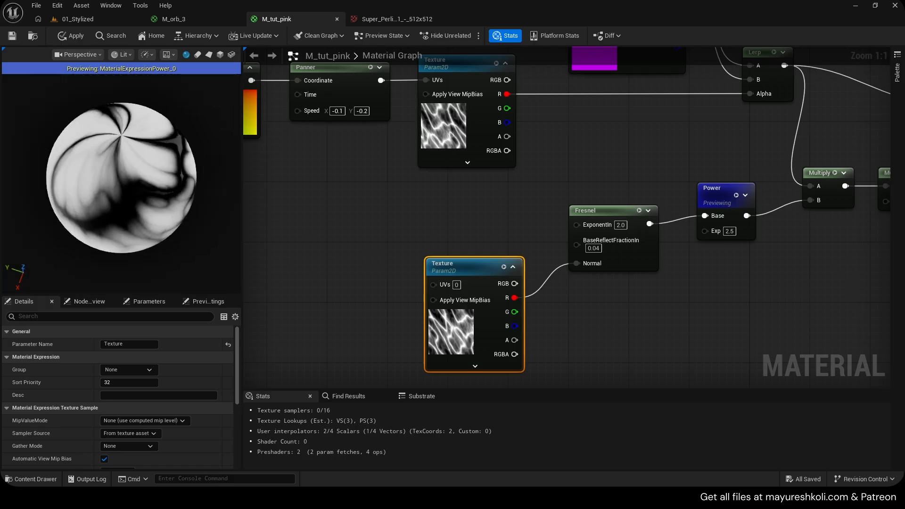
left_click_drag(148, 187, 155, 213)
left_click_drag(479, 270, 479, 246)
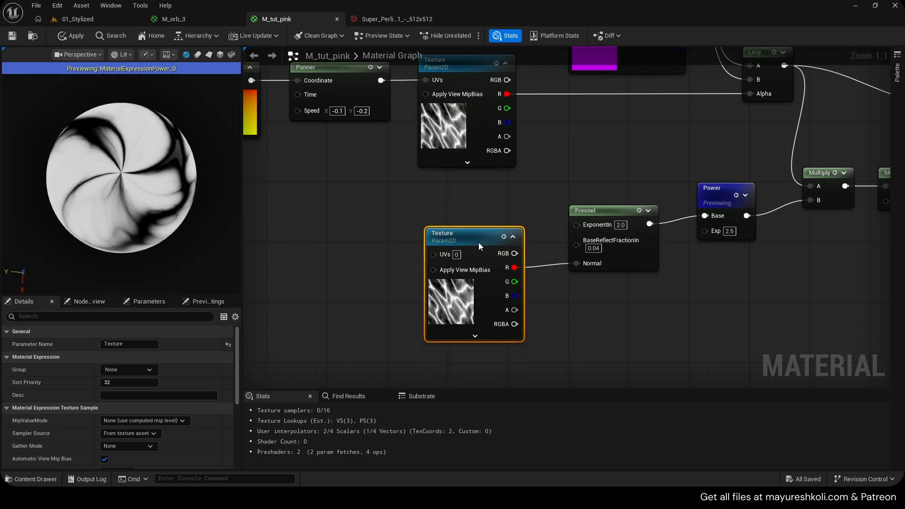
right_click_drag(542, 209, 485, 213)
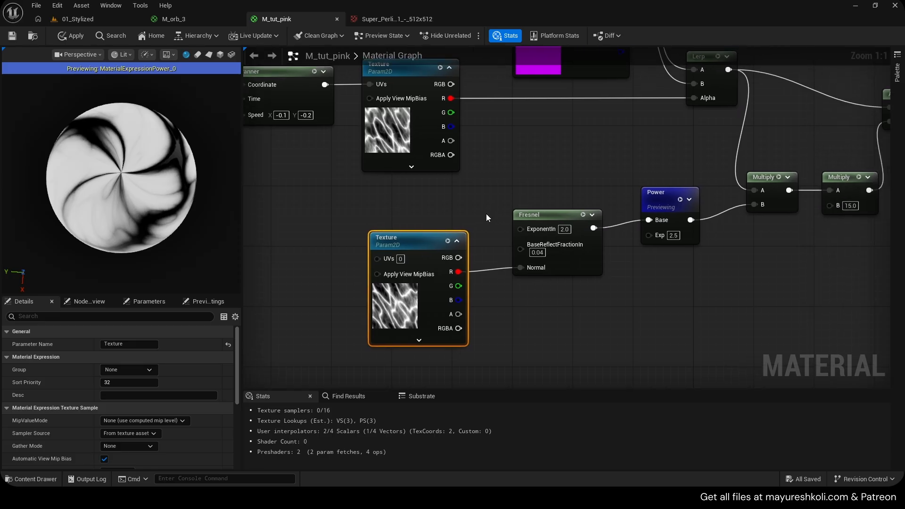
key("ctrl+s")
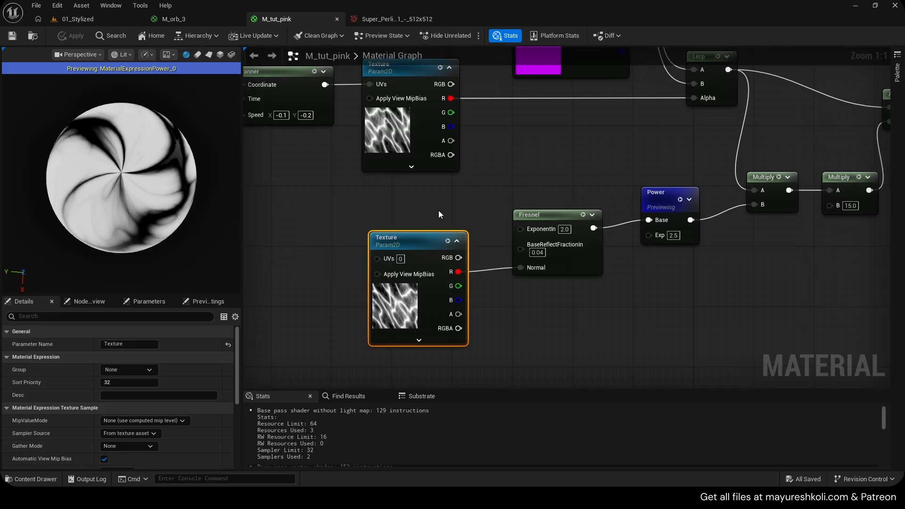
left_click_drag(155, 220, 158, 180)
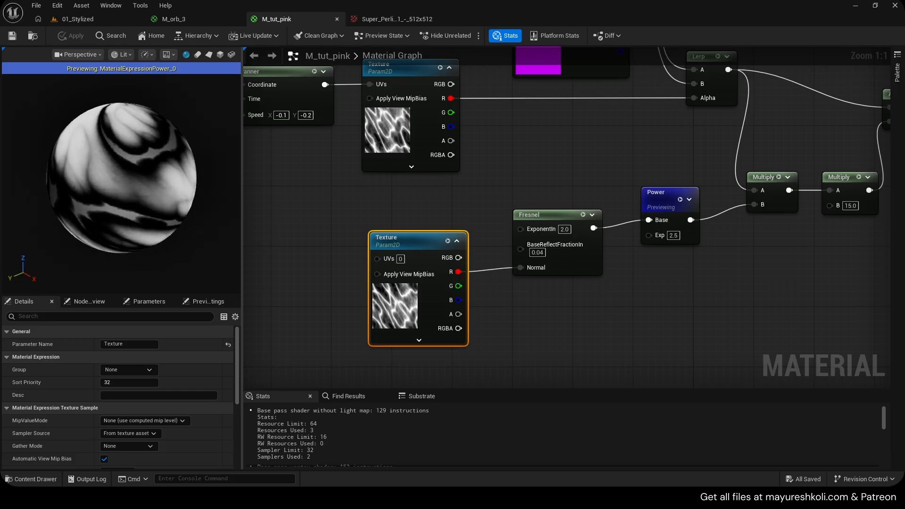
scroll(205, 179, "up", 5)
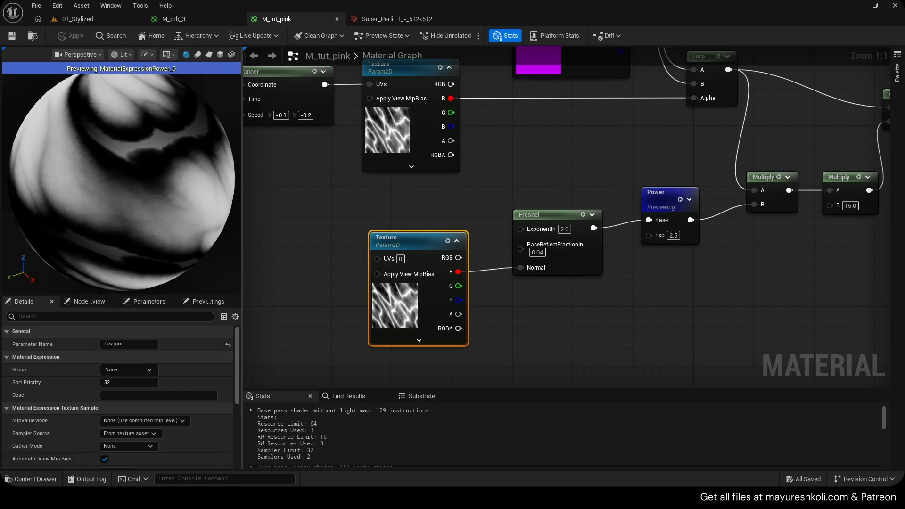
scroll(205, 179, "down", 3)
left_click_drag(161, 168, 162, 205)
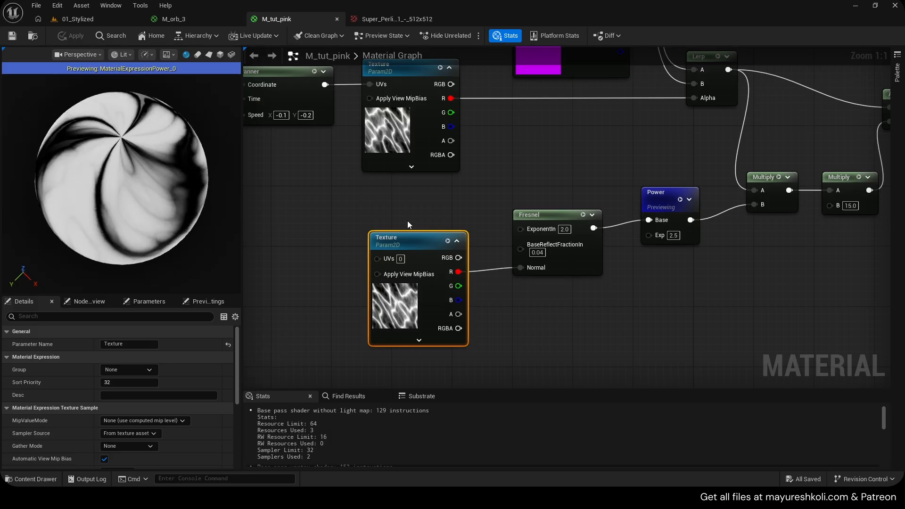
- Move the duplicated Texture node down and add a VertexNormalWS node above it
left_click_drag(417, 245, 404, 328)
right_click_drag(397, 253, 463, 224)
right_click(408, 204)
type("vertex")
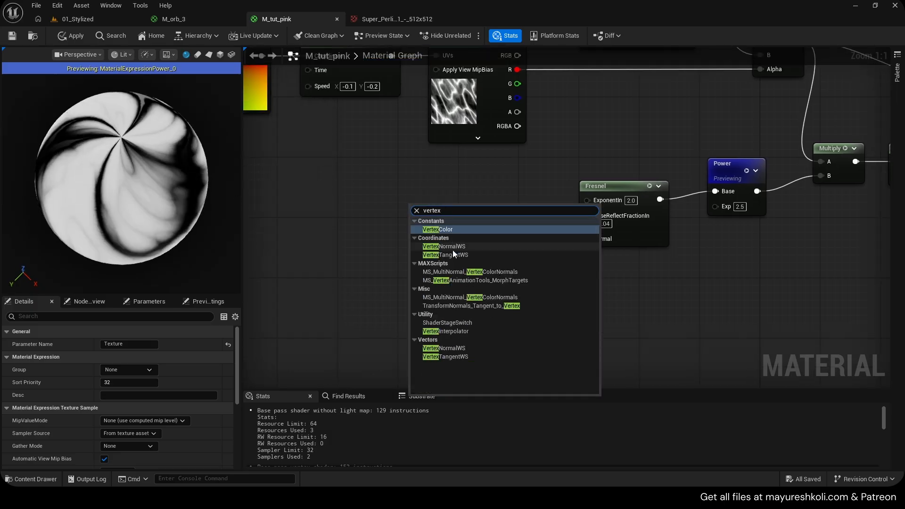
left_click(451, 247)
mouse_move(441, 220)
left_mouse_down()
mouse_move(448, 192)
mouse_move(440, 213)
left_mouse_up()
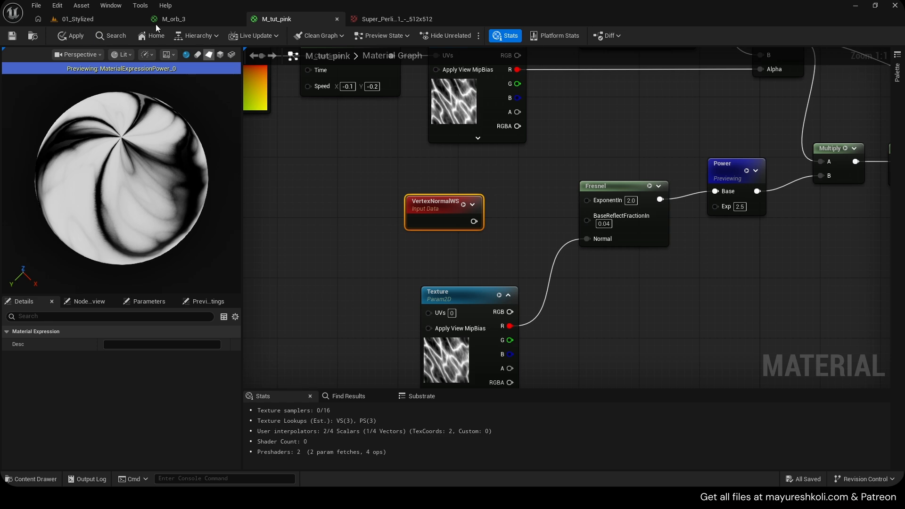
- Open the SM_Sphere mesh used by the tutorial orb in the 01_Stylized level and display its normals
left_click(79, 18)
left_click(454, 208)
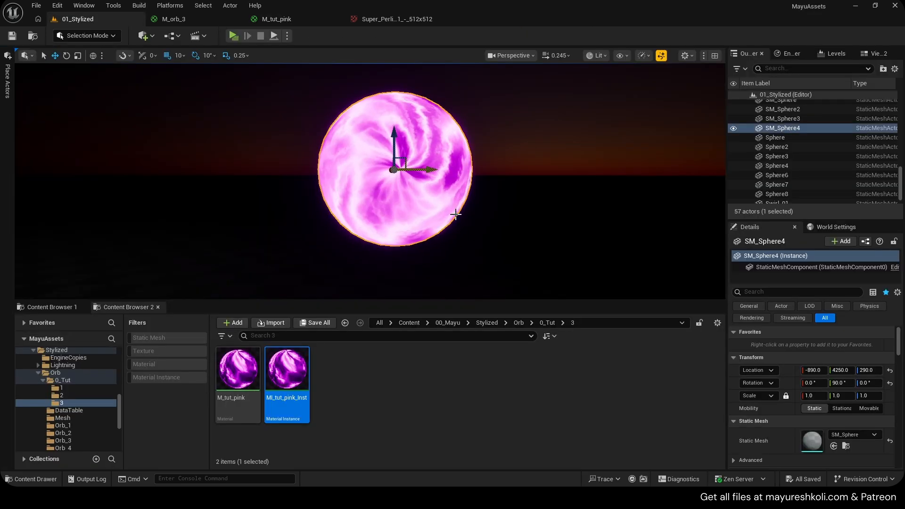
double_click(814, 442)
left_click(374, 55)
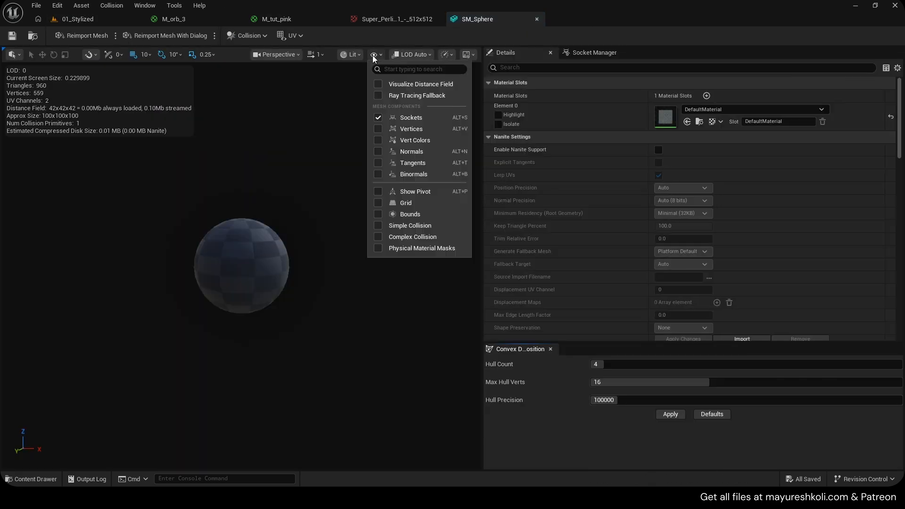
left_click(408, 152)
- Examine the direction of the vertex normals around the SM_Sphere mesh, and close the mesh
scroll(327, 212, "up", 5)
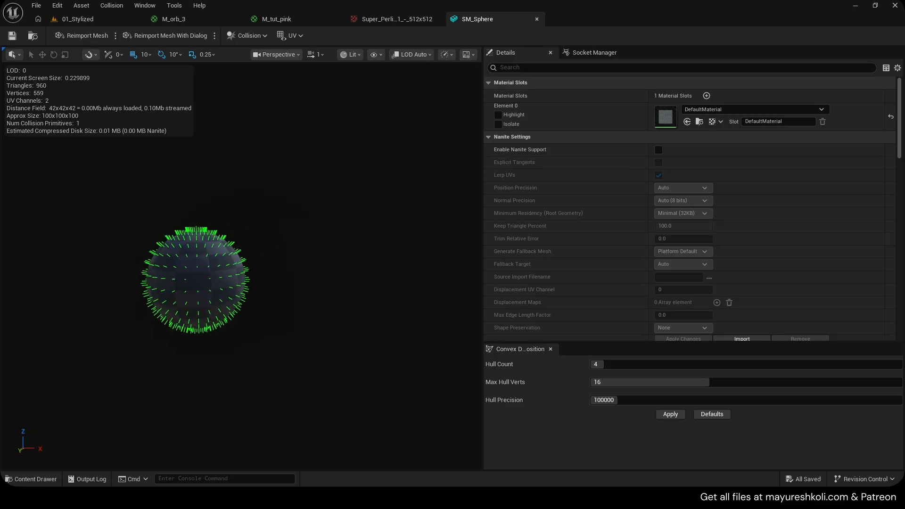
scroll(326, 212, "up", 1)
scroll(326, 212, "down", 7)
right_click_drag(326, 212, 312, 204)
scroll(311, 204, "up", 3)
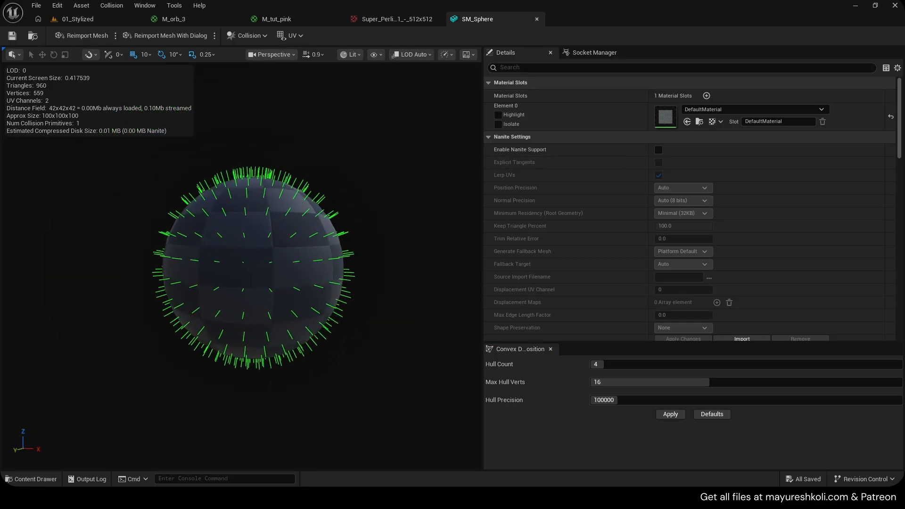
scroll(244, 234, "up", 4)
scroll(244, 233, "down", 6)
right_click_drag(245, 234, 250, 234)
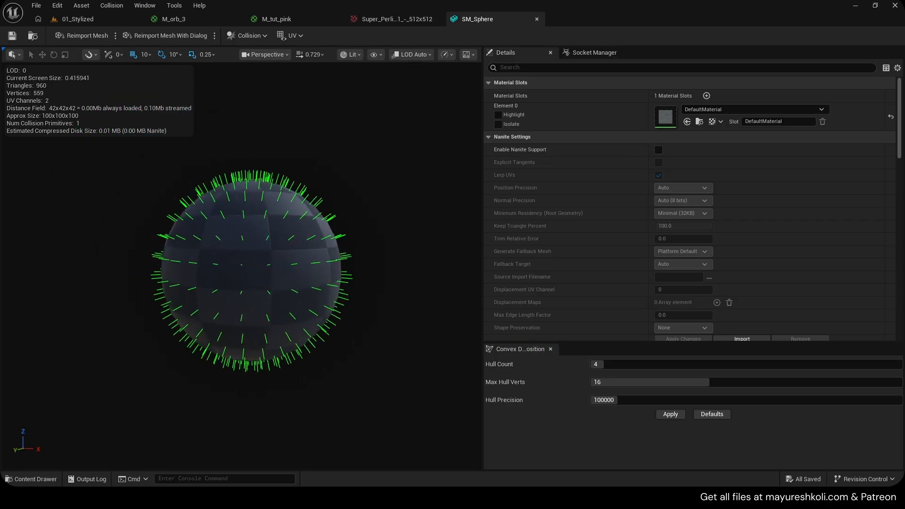
scroll(244, 234, "up", 2)
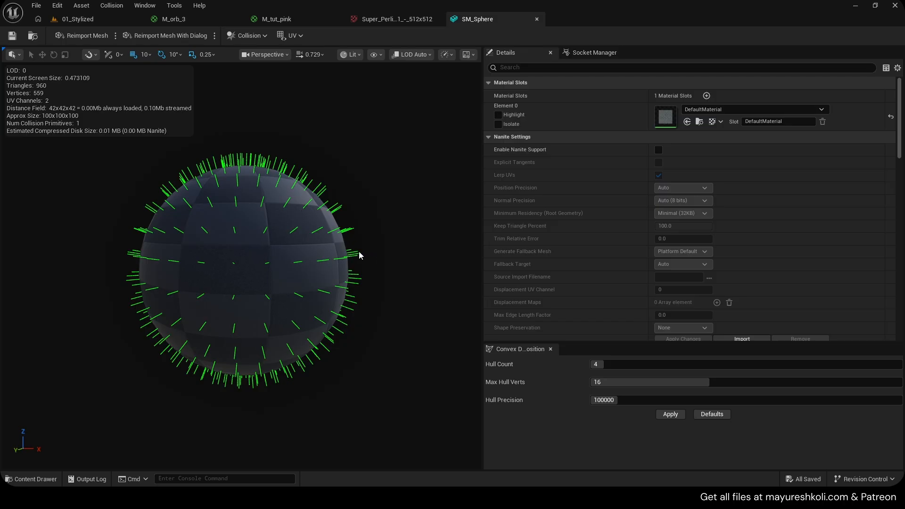
right_click_drag(278, 250, 237, 251)
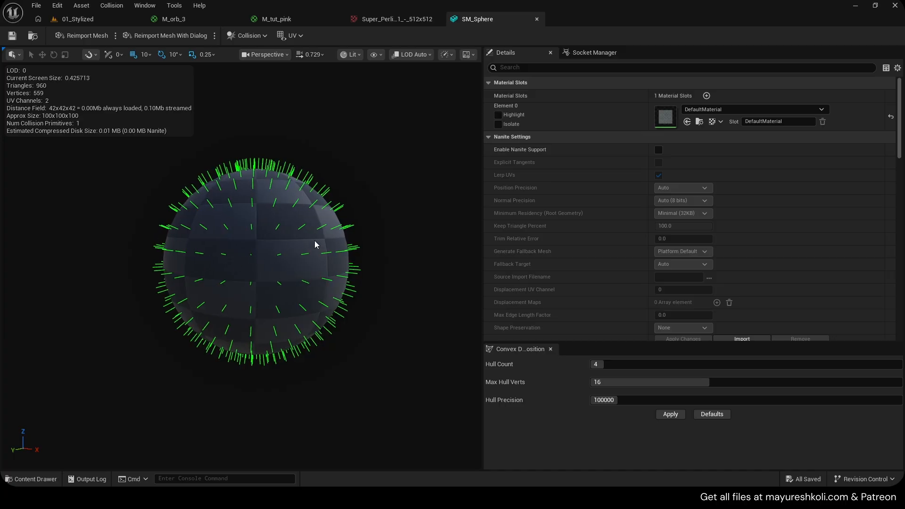
middle_click(478, 23)
- Connect VertexNormalWS directly to the Fresnel's Normal input in M_tut_pink, replacing the texture's R connection
left_click(205, 19)
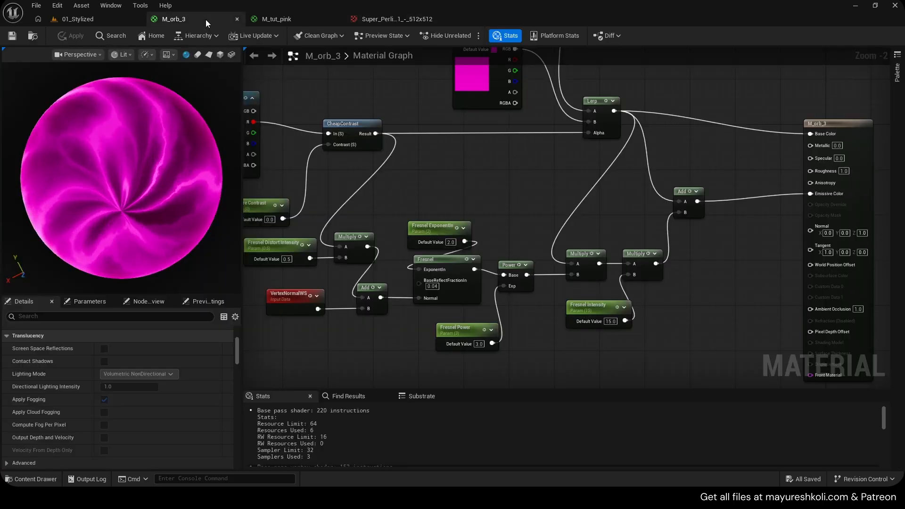
left_click(295, 19)
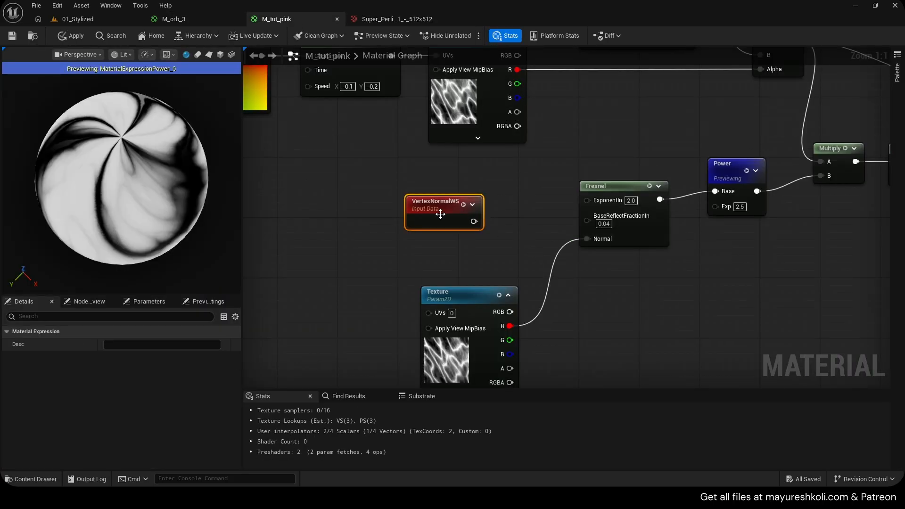
left_click_drag(440, 211, 433, 218)
left_click_drag(447, 342, 447, 349)
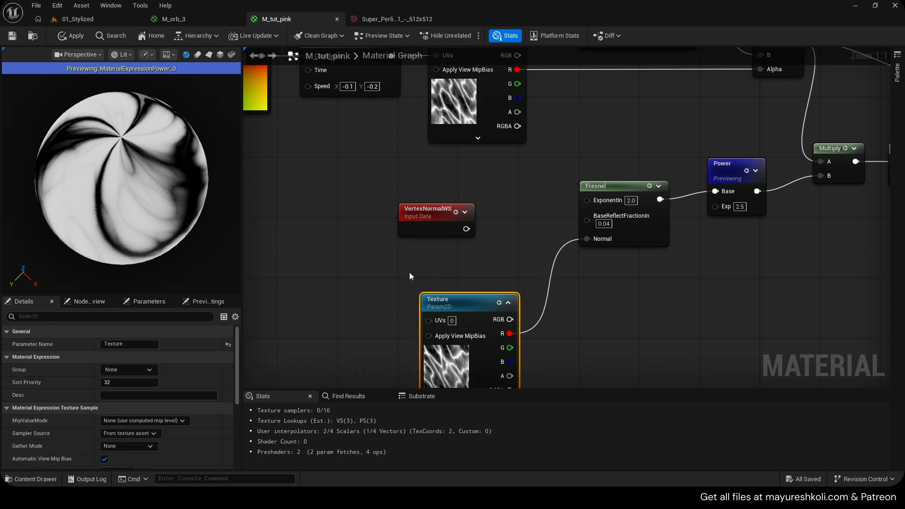
right_click_drag(409, 272, 406, 253)
left_click_drag(427, 204, 599, 218)
- Create an Add node with VertexNormalWS connected to its A input, and move the duplicated texture beneath VertexNormalWS
left_click_drag(463, 304, 471, 341)
left_click_drag(425, 204, 467, 174)
left_click(494, 232)
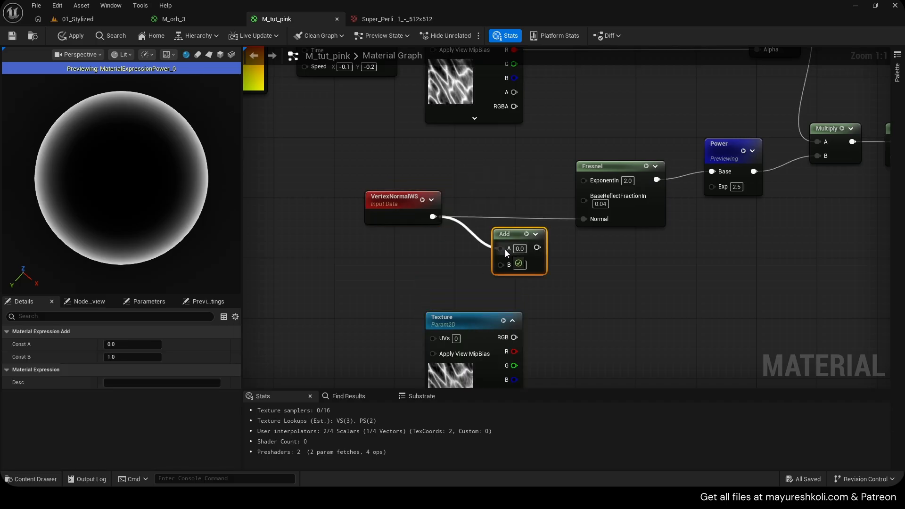
left_click_drag(505, 250, 505, 250)
left_click_drag(474, 324, 398, 293)
left_click_drag(439, 322, 448, 297)
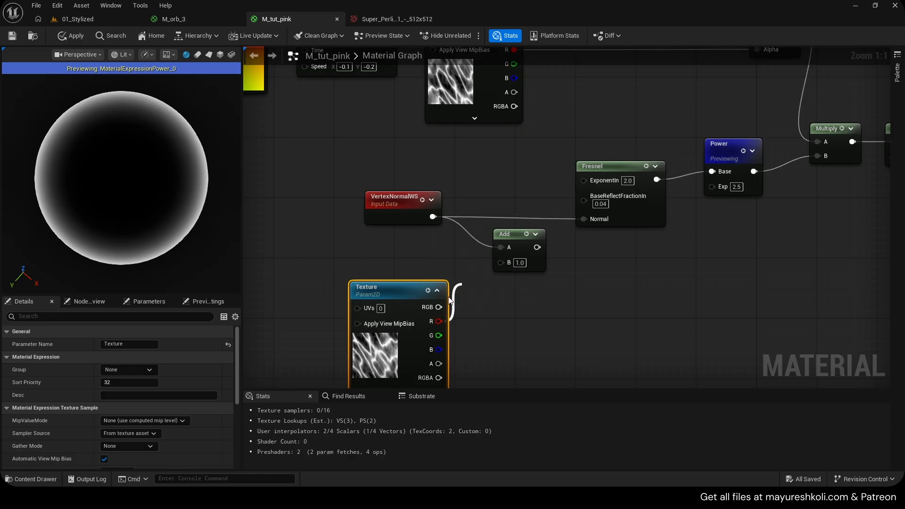
left_click_drag(362, 173, 400, 203)
left_click_drag(457, 242, 456, 245)
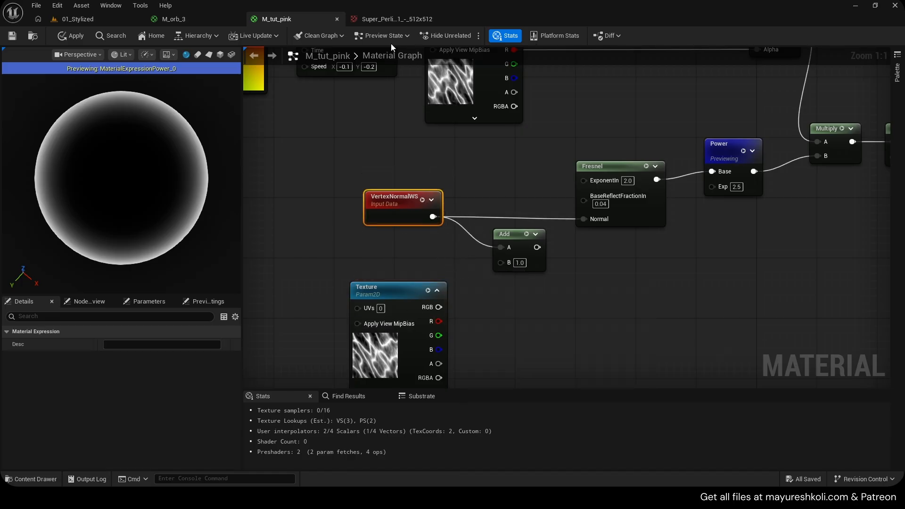
- Reopen the orb's SM_Sphere mesh from the level with normals displayed, study the normals up close, and close the mesh
left_click(75, 19)
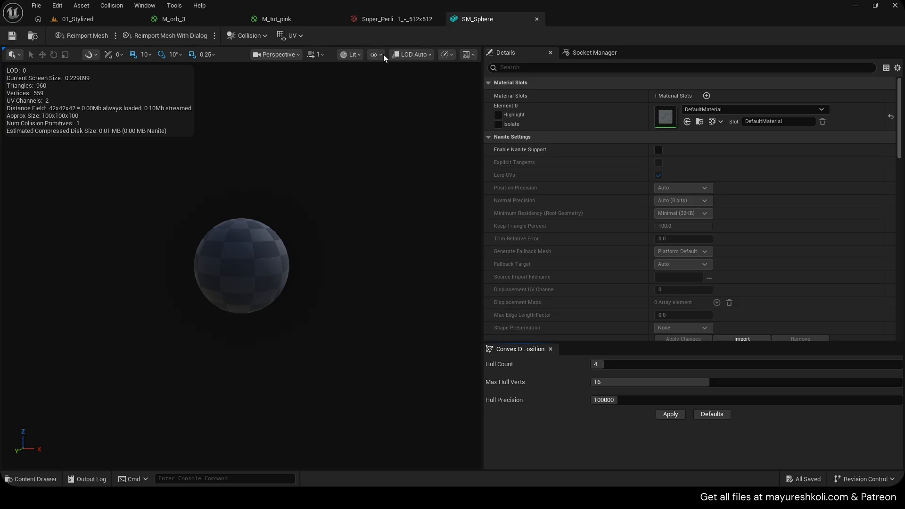
left_click(376, 54)
left_click(410, 152)
mouse_move(340, 212)
right_mouse_down()
mouse_move(372, 202)
mouse_move(333, 210)
mouse_move(342, 208)
right_mouse_up()
key("w")
key("s")
scroll(342, 208, "down", 3)
key("w")
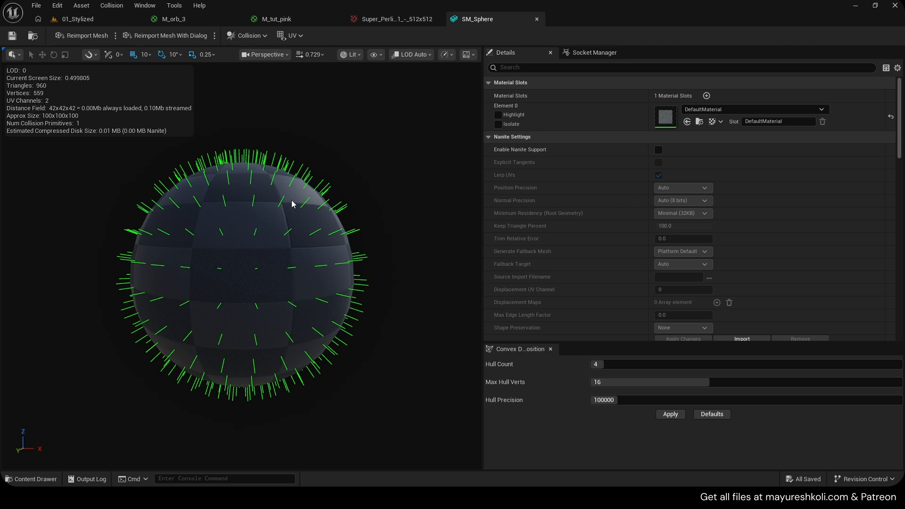
middle_click(477, 21)
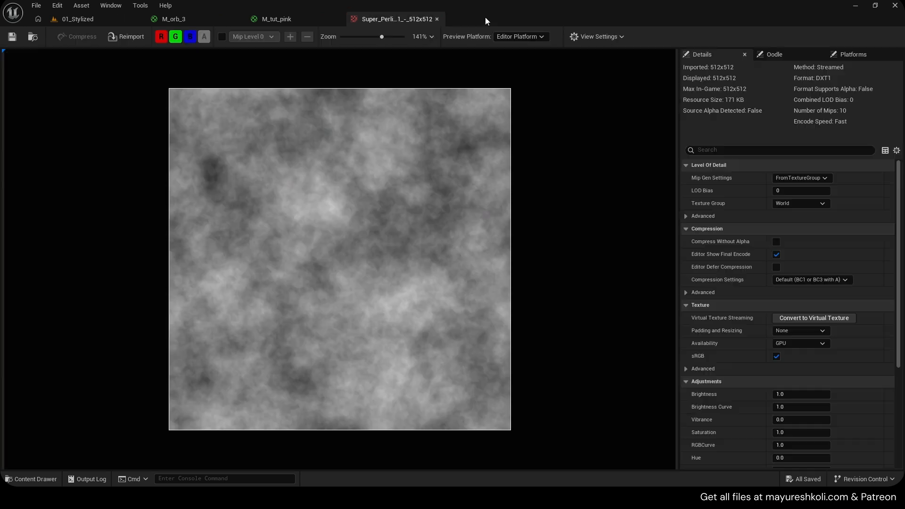
- Connect the duplicated texture's R output to the Add's B input and the Add's output to the Fresnel's Normal input
left_click(330, 21)
right_click_drag(441, 336, 460, 314)
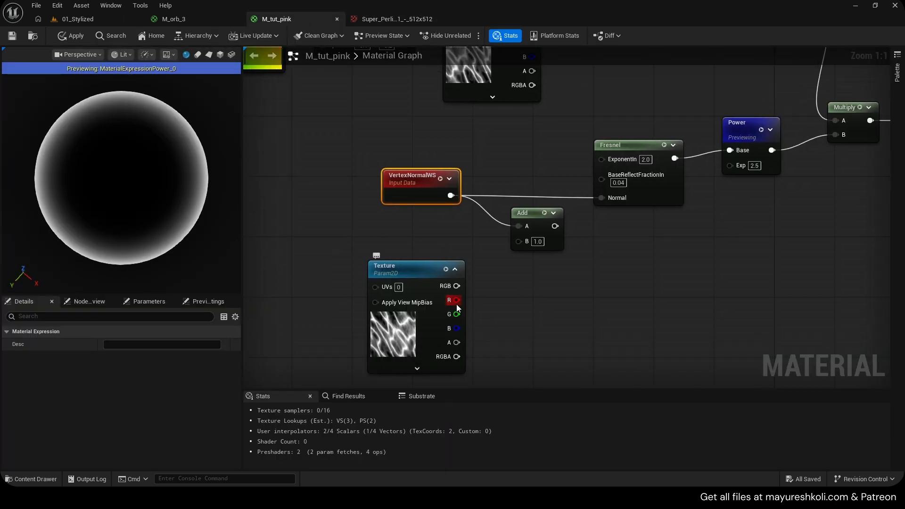
mouse_move(457, 302)
left_mouse_down()
mouse_move(519, 245)
mouse_move(514, 225)
mouse_move(615, 198)
left_mouse_up()
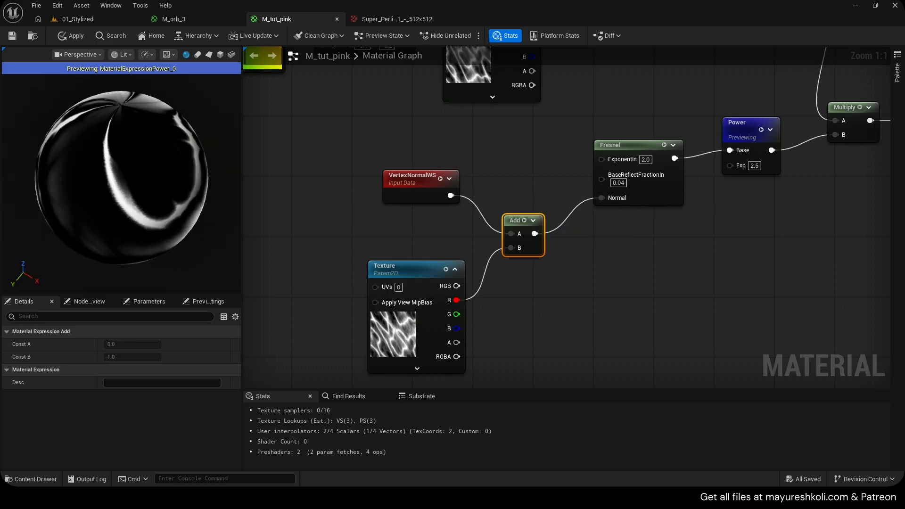
left_click_drag(149, 214, 132, 200)
right_click_drag(148, 214, 150, 208)
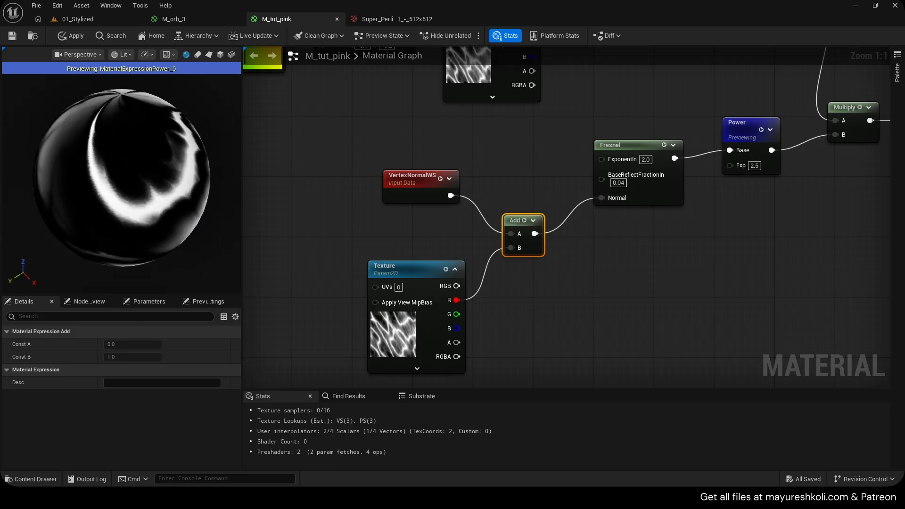
- Save M_tut_pink and move the Add node up level with VertexNormalWS and the Fresnel's Normal input
left_click_drag(150, 231, 165, 219)
scroll(150, 231, "up", 2)
key("ctrl+s")
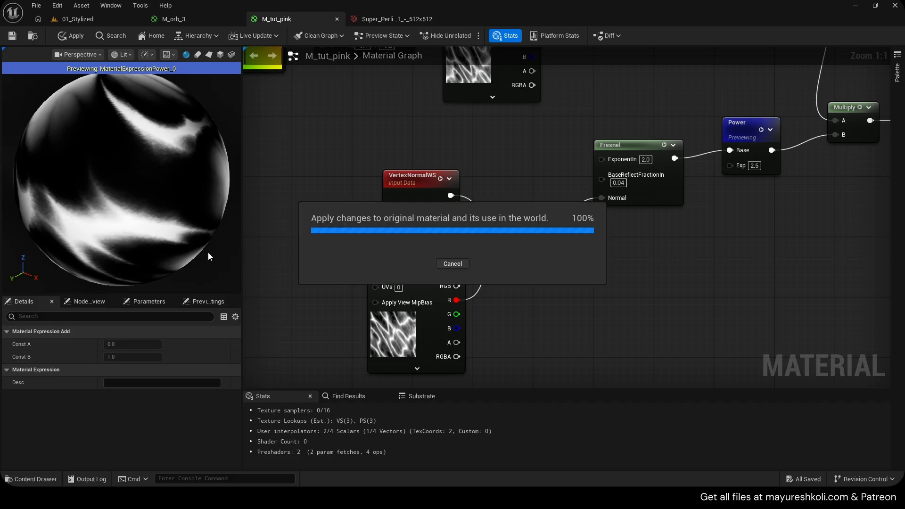
right_click_drag(415, 190, 401, 183)
left_click_drag(493, 217, 515, 187)
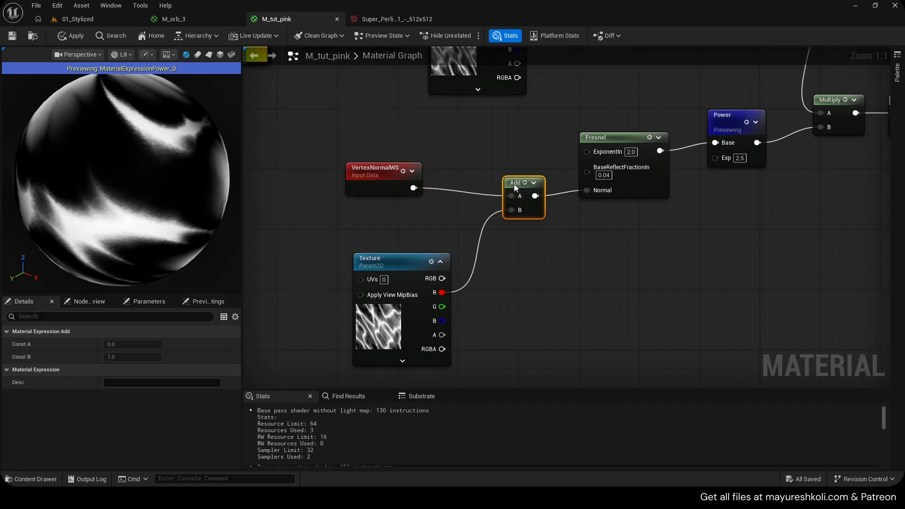
- Insert a Multiply node between the duplicated texture's R output and the Add's B input, set its B to 0.1, and apply the material
right_click_drag(475, 218, 499, 209)
left_click_drag(412, 270, 382, 255)
key("m")
left_click(488, 255)
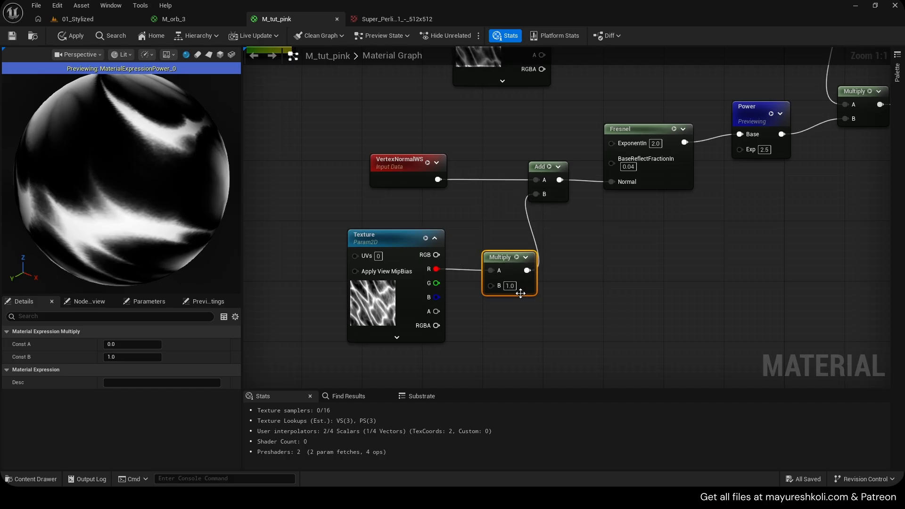
type("0.1")
left_click(551, 289)
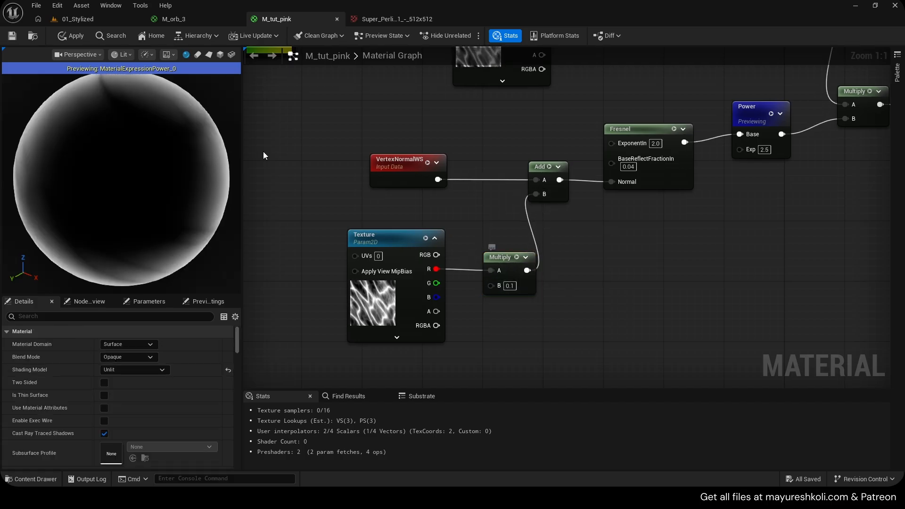
left_click(62, 39)
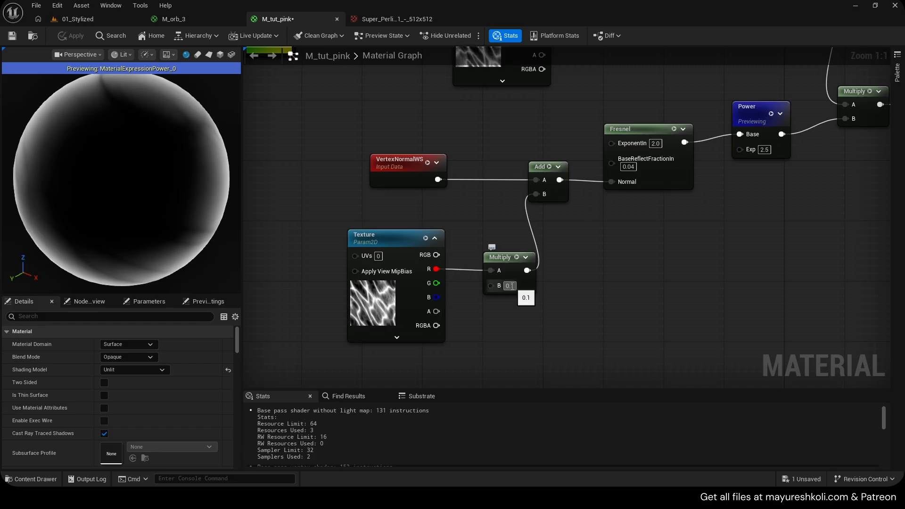
- Raise the distortion strength by setting B of the duplicated texture's Multiply to 0.2
left_click(372, 300)
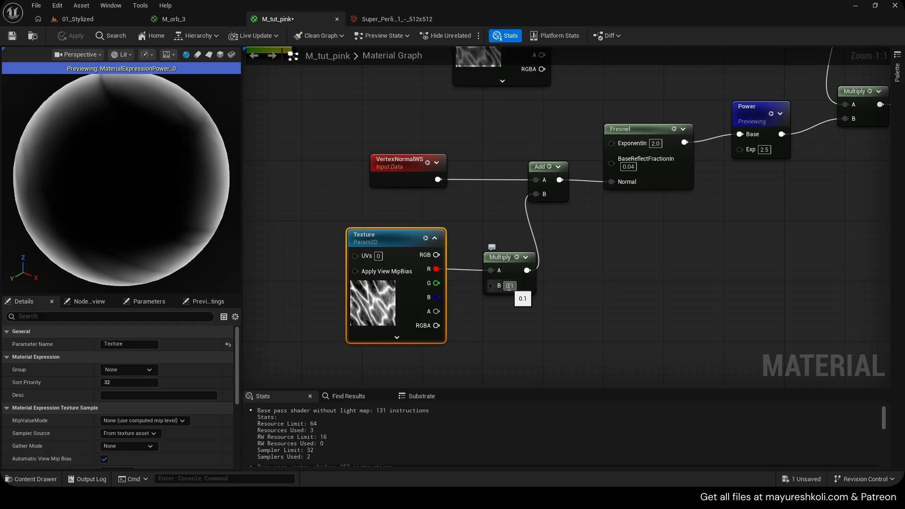
type(".2")
left_click(570, 297)
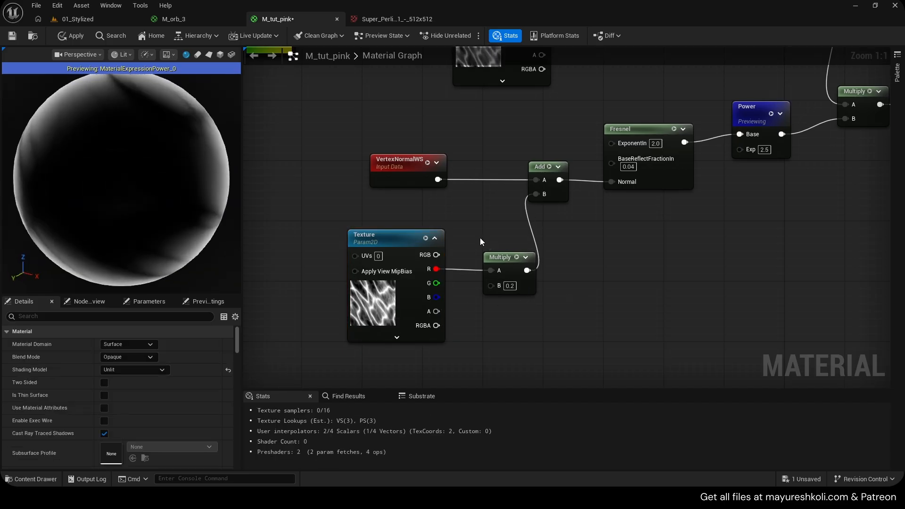
- Stop previewing the Power node, apply and save the material, and inspect the full orb from several angles
right_click_drag(451, 243, 444, 239)
key("space")
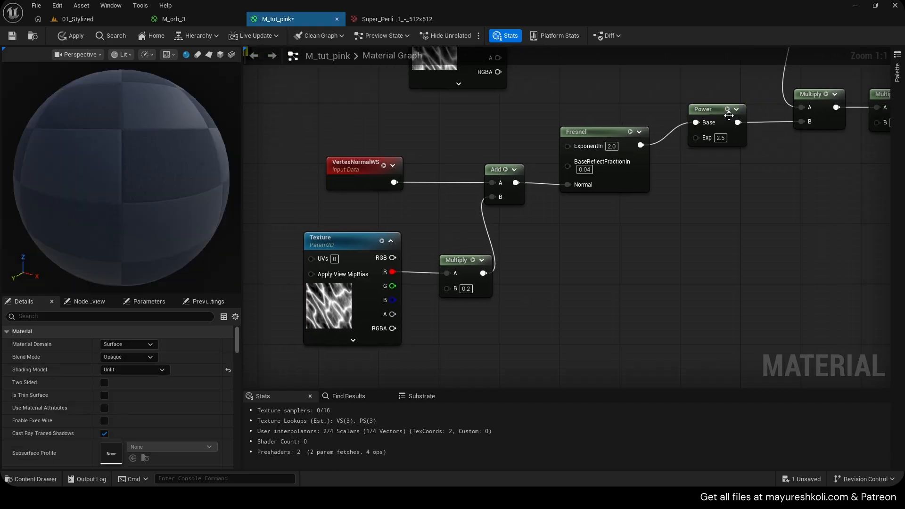
left_click(70, 35)
key("ctrl+s")
left_click_drag(175, 163, 163, 177)
scroll(134, 151, "down", 3)
scroll(134, 151, "up", 4)
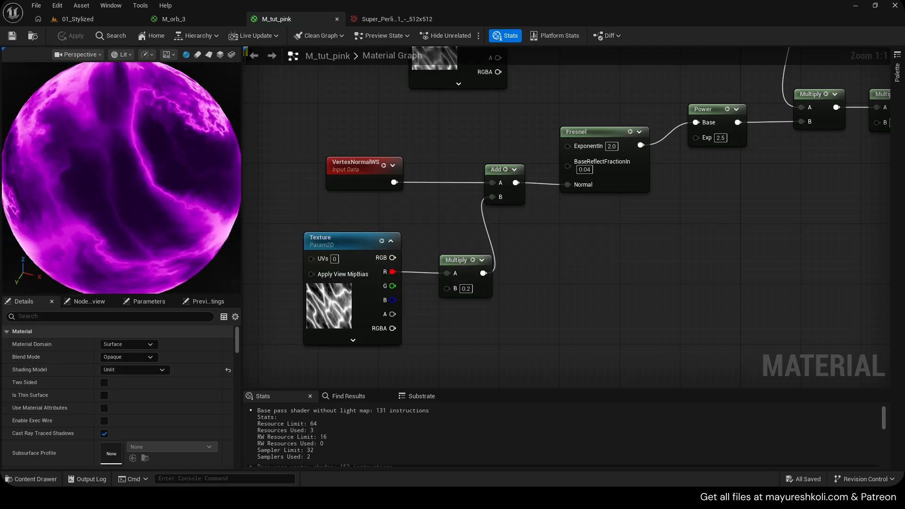
right_click_drag(178, 190, 162, 205)
- Straighten the link between the duplicated texture and its Multiply, and connect a new Panner node to that texture's UVs
left_click_drag(344, 227, 466, 288)
key("q")
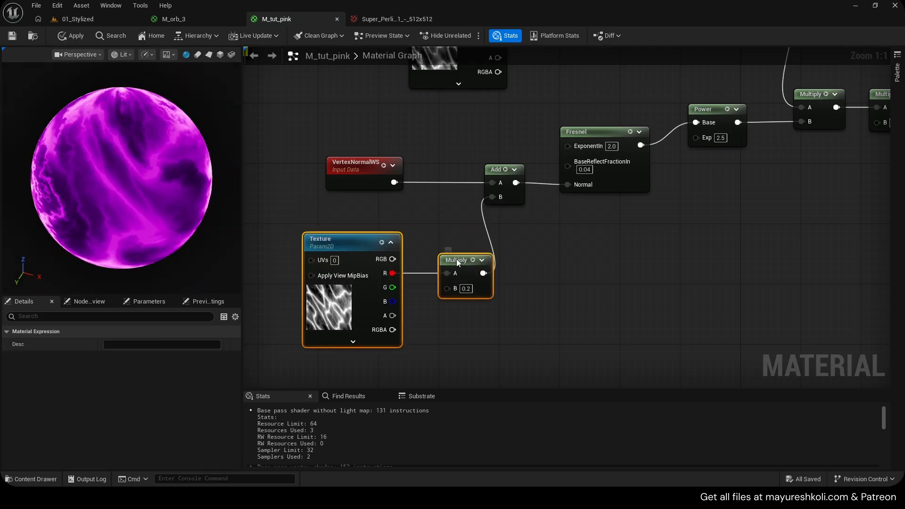
key("ctrl+s")
right_click_drag(304, 214, 481, 220)
left_click(407, 239)
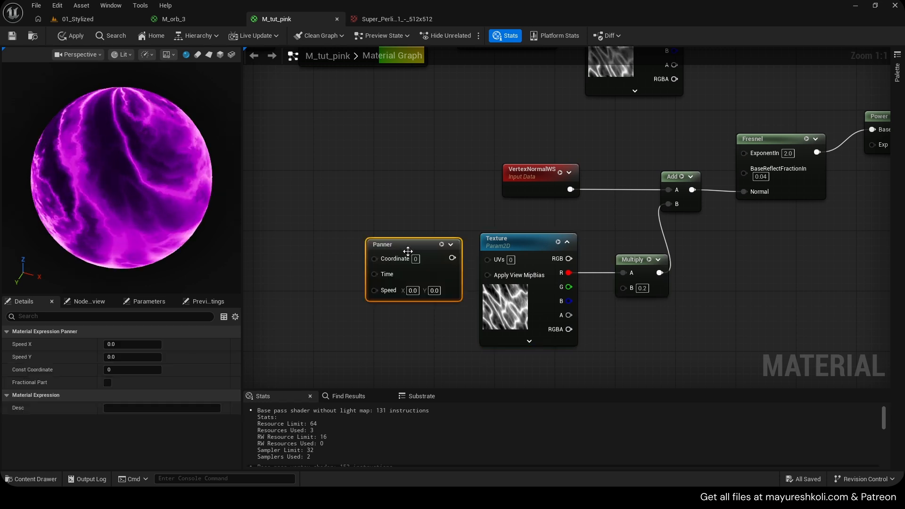
left_click_drag(494, 263, 494, 262)
left_click_drag(398, 246, 407, 262)
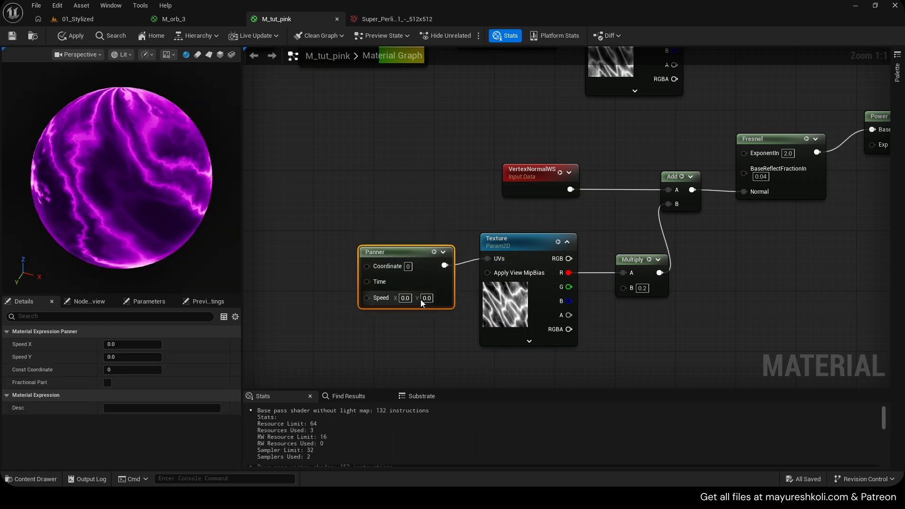
- Set the new Panner's speed to X 0.1 and Y 0.5, apply the material, and inspect the orb's pole
left_click(429, 299)
type("0.5")
left_click(458, 301)
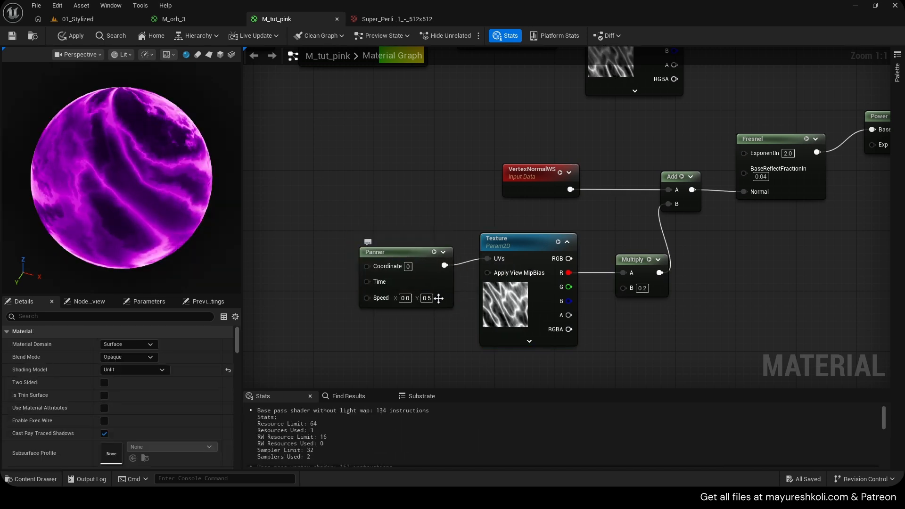
left_click(404, 298)
type(".1")
key("Return")
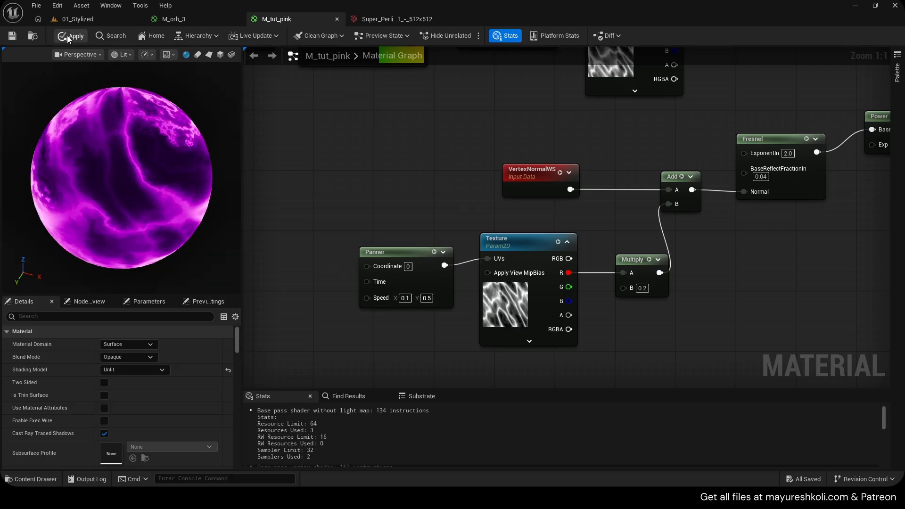
left_click(69, 35)
left_click_drag(151, 143, 151, 203)
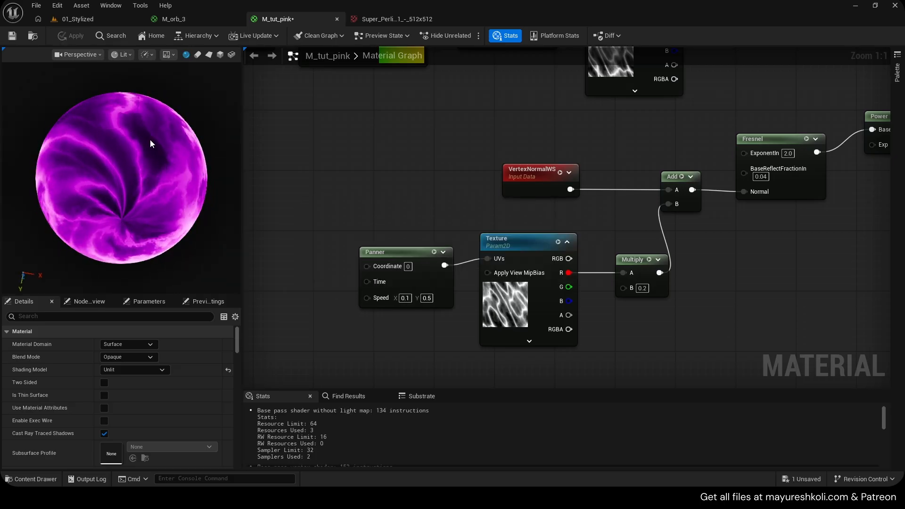
- Reverse the new Panner's motion by setting its speed to X -0.1 and Y -0.5, and apply the material
left_click(405, 298)
type("-0.1")
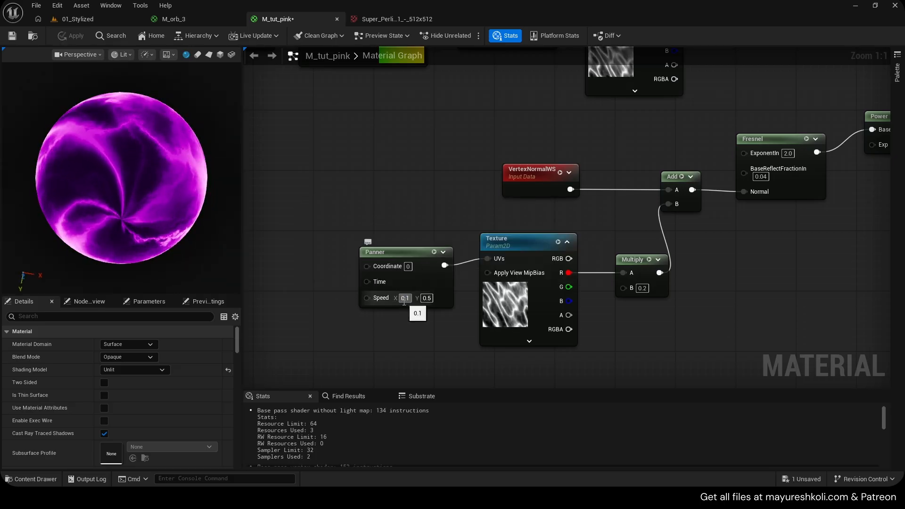
key("Return")
left_click(430, 298)
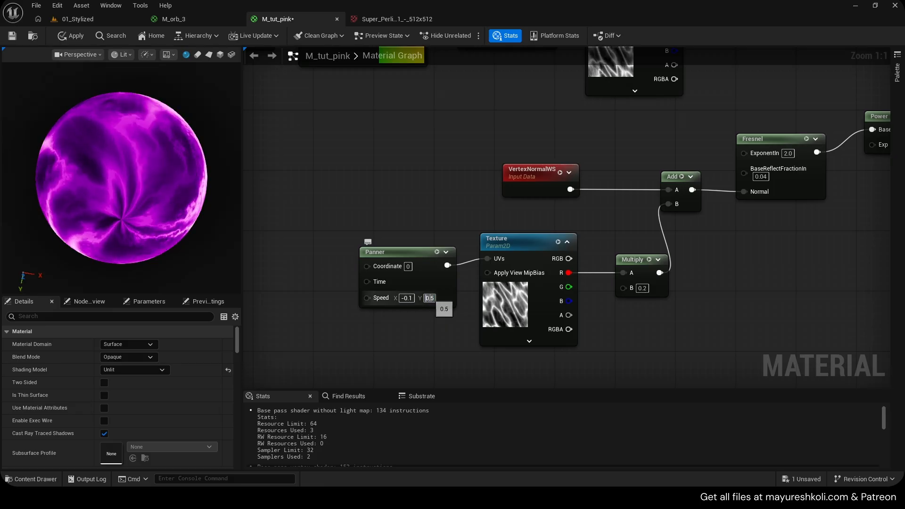
type("-0.5")
key("Return")
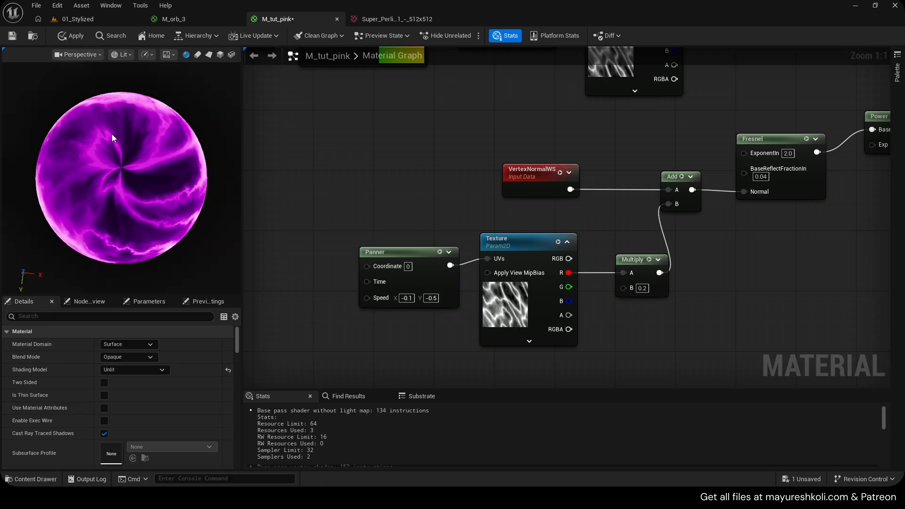
left_click(74, 40)
- Examine how the M_orb_3 graph reuses its panned Energy Texture to distort the Fresnel's vertex normals, compared with M_tut_pink
left_click_drag(480, 289, 491, 336)
right_click_drag(491, 187, 483, 309)
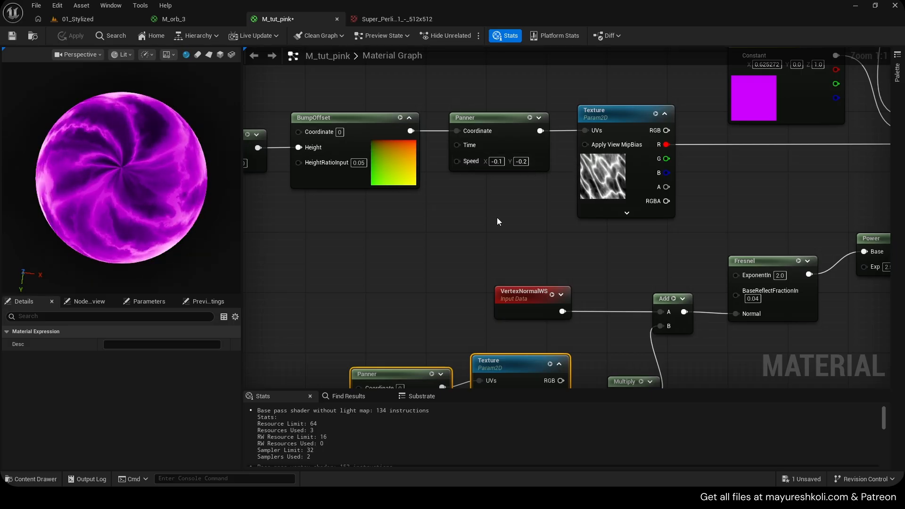
scroll(133, 224, "up", 2)
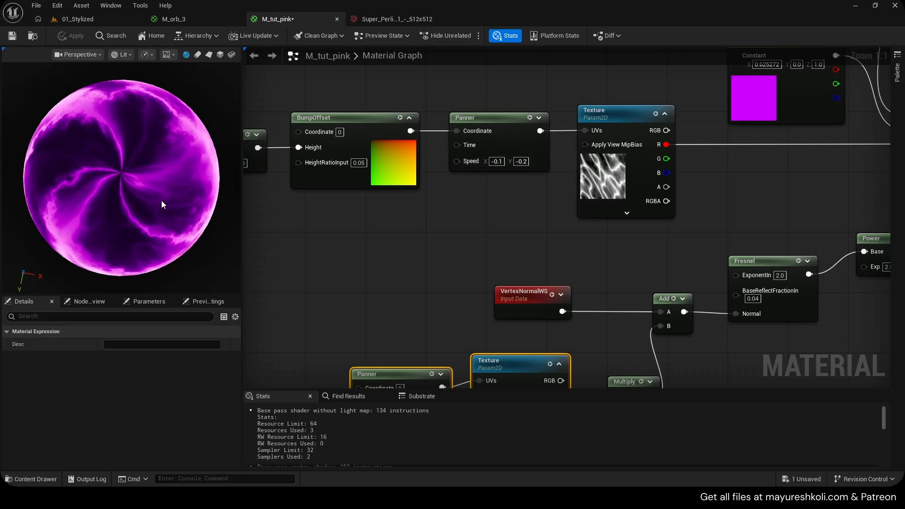
left_click(168, 21)
scroll(351, 269, "up", 4)
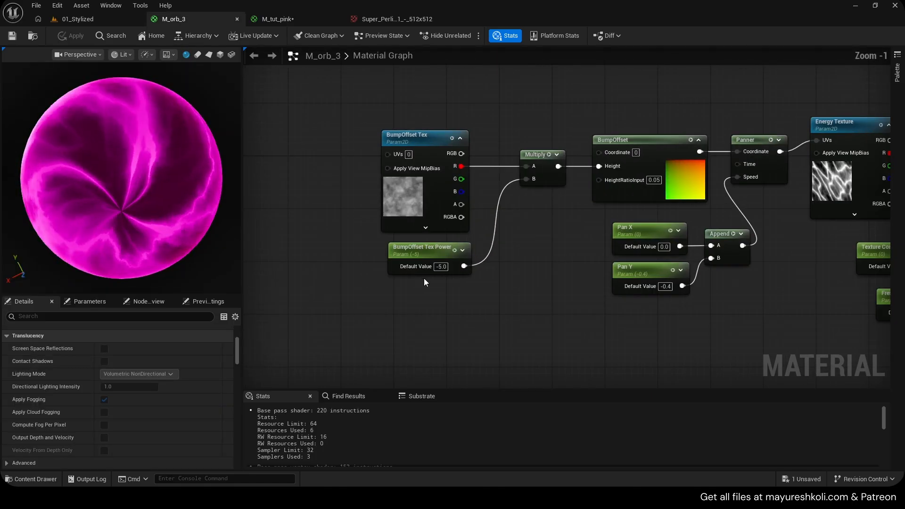
left_click_drag(336, 137, 465, 284)
right_click_drag(476, 288, 110, 211)
scroll(465, 276, "down", 2)
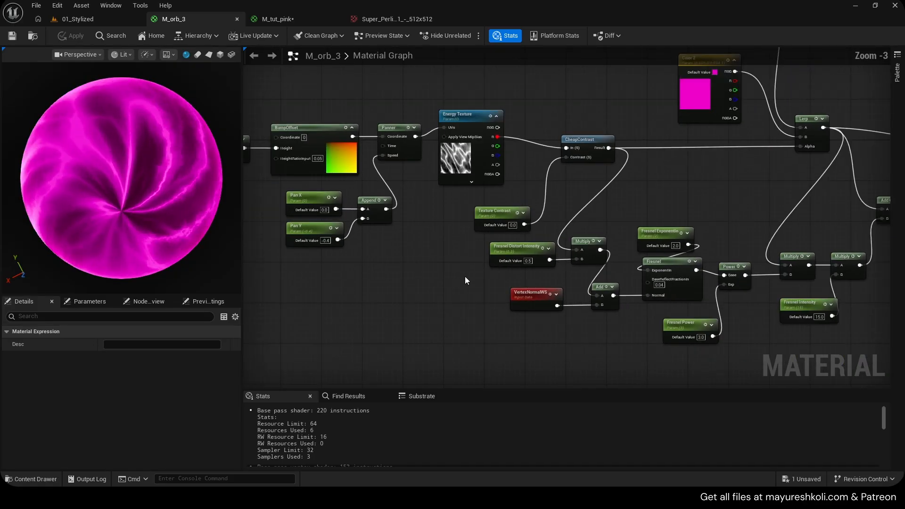
right_click_drag(476, 272, 342, 290)
scroll(402, 306, "up", 2)
scroll(402, 307, "up", 1)
right_click_drag(406, 260, 517, 298)
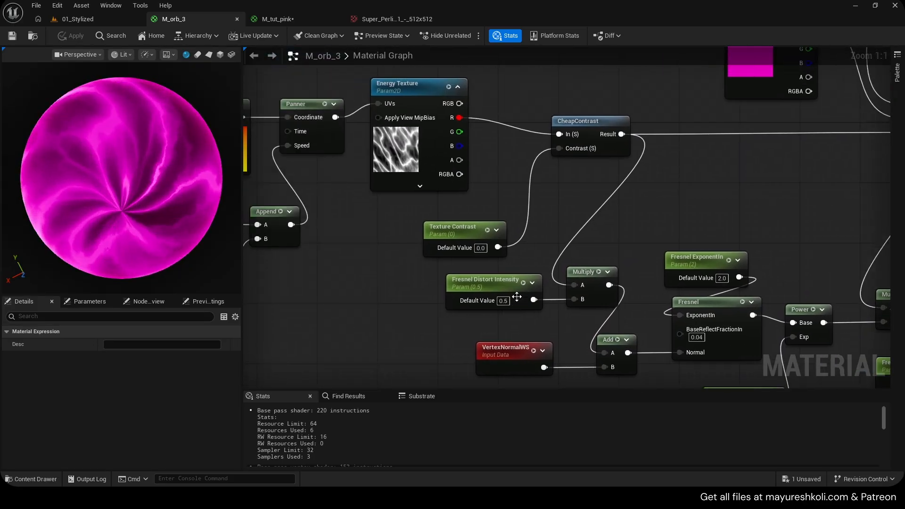
scroll(517, 300, "down", 1)
- Return to M_tut_pink, save it, and delete the duplicated texture together with its Panner
left_click(260, 16)
key("ctrl+s")
scroll(468, 275, "down", 2)
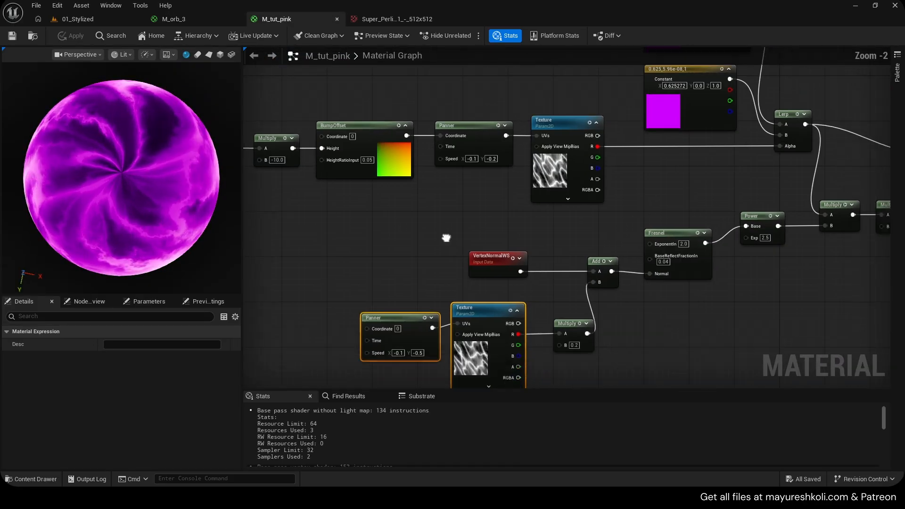
left_click_drag(611, 365, 516, 353)
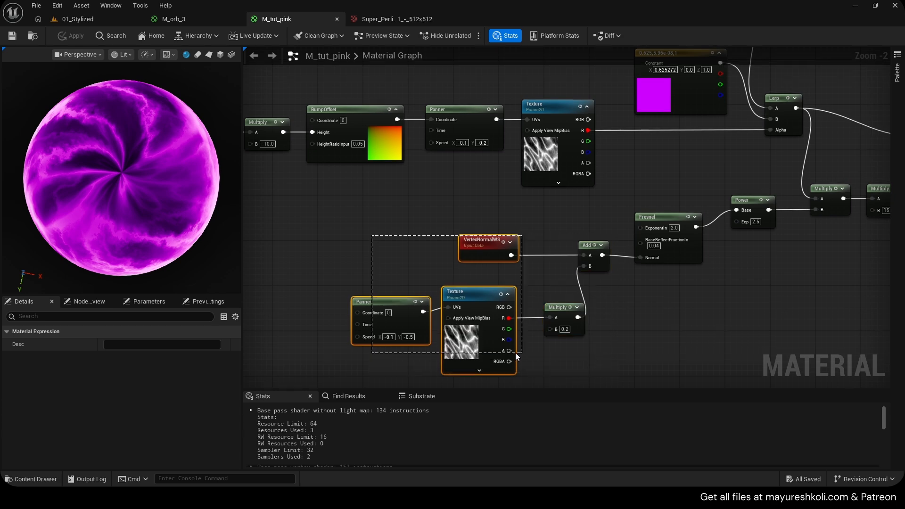
left_click_drag(385, 299, 382, 299)
left_click(383, 300)
left_click(494, 350, "ctrl")
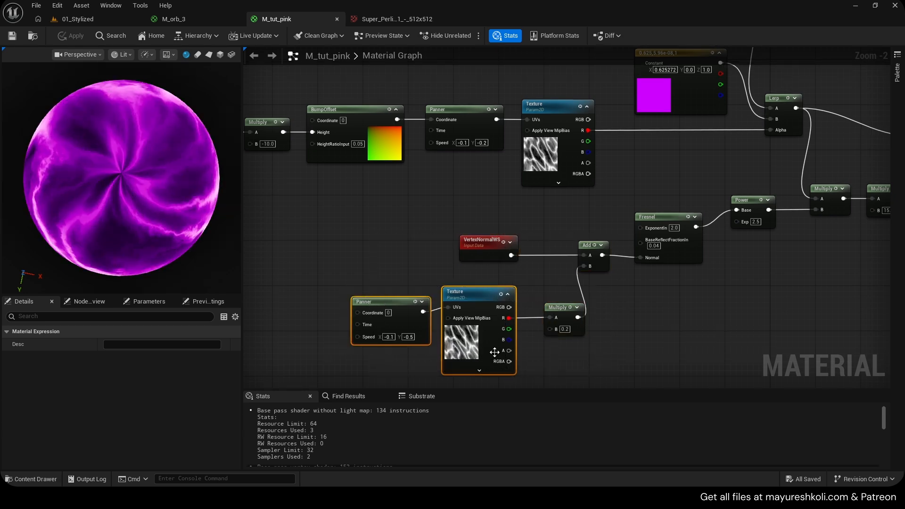
key("Delete")
- Connect the main energy texture's R output to the A input of the Multiply that feeds the Add node
scroll(538, 250, "up", 2)
right_click_drag(556, 192, 470, 229)
scroll(469, 229, "down", 1)
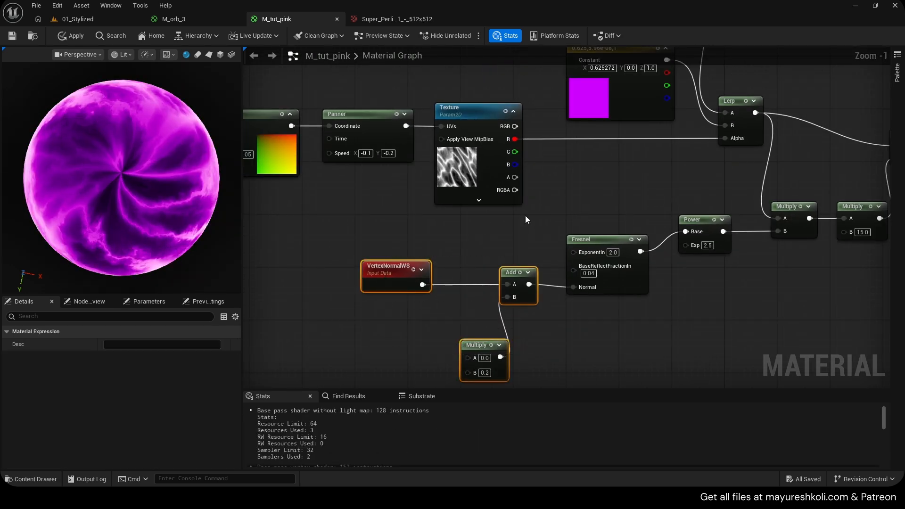
left_click_drag(515, 139, 535, 157)
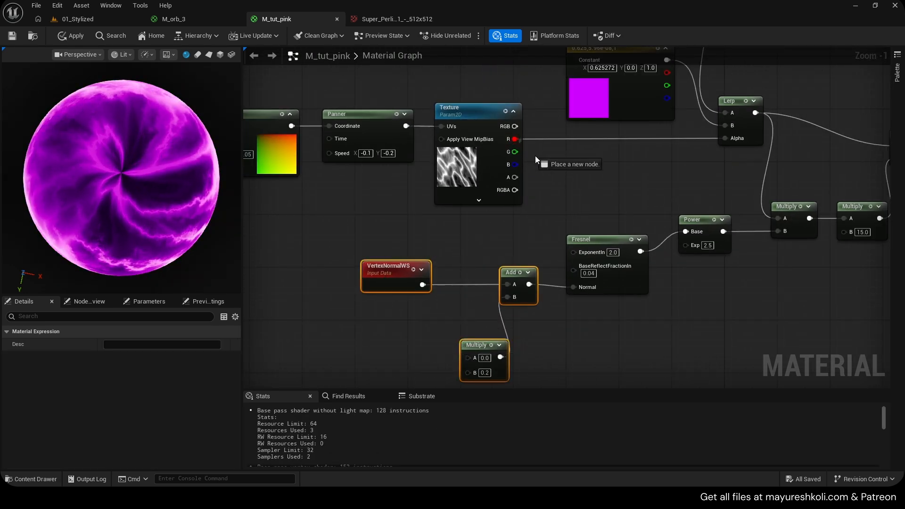
left_click_drag(474, 359, 471, 357)
right_click_drag(212, 225, 270, 222)
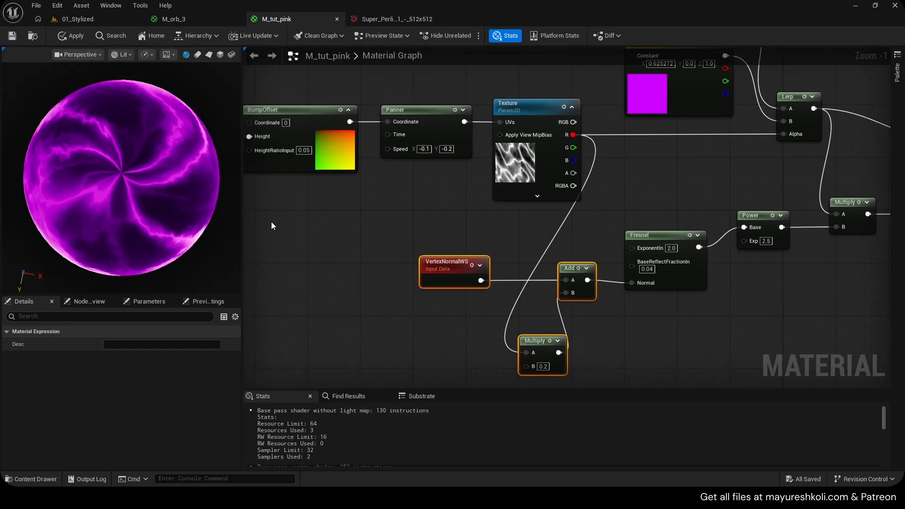
- Move VertexNormalWS closer to the Add node and inspect the orb preview from the side and pole
left_click_drag(451, 272, 467, 268)
left_click(454, 269)
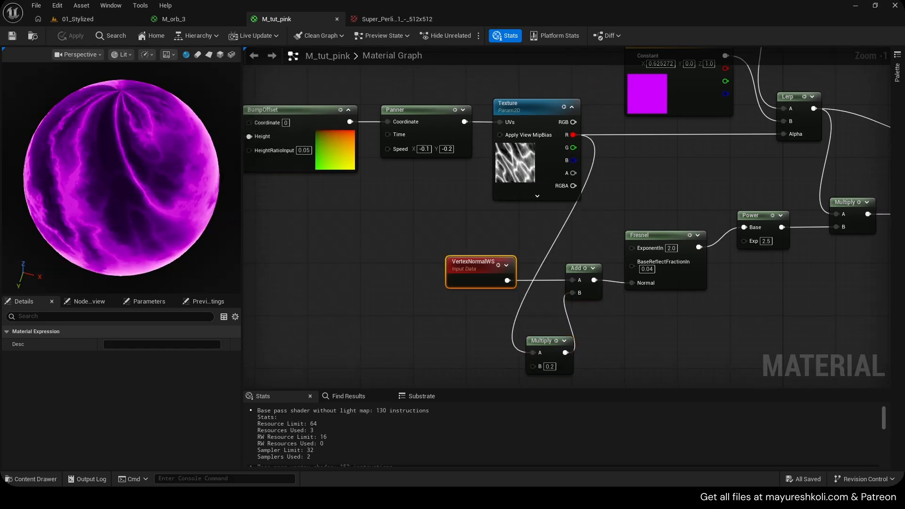
left_click_drag(122, 160, 80, 255)
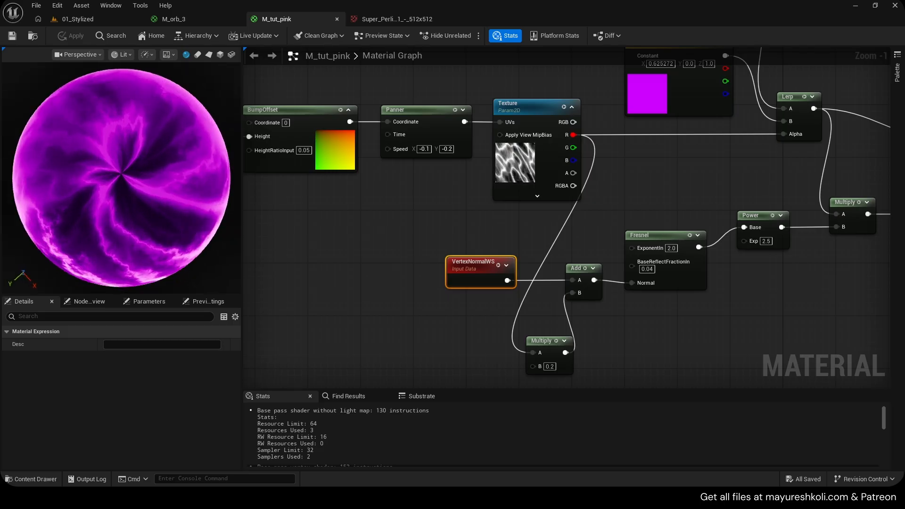
- Set the main energy texture Panner's X speed to -0.2 and apply the material
right_click_drag(431, 192, 548, 231)
scroll(548, 188, "up", 1)
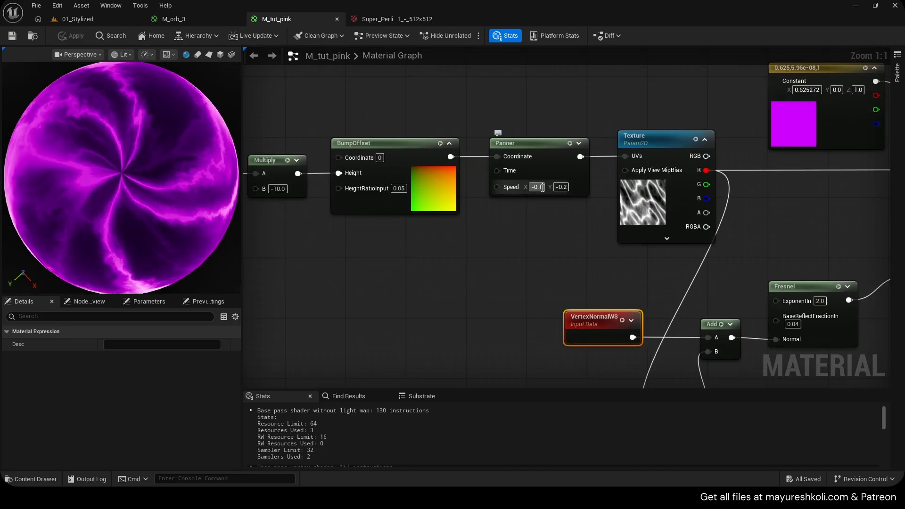
left_click(562, 241)
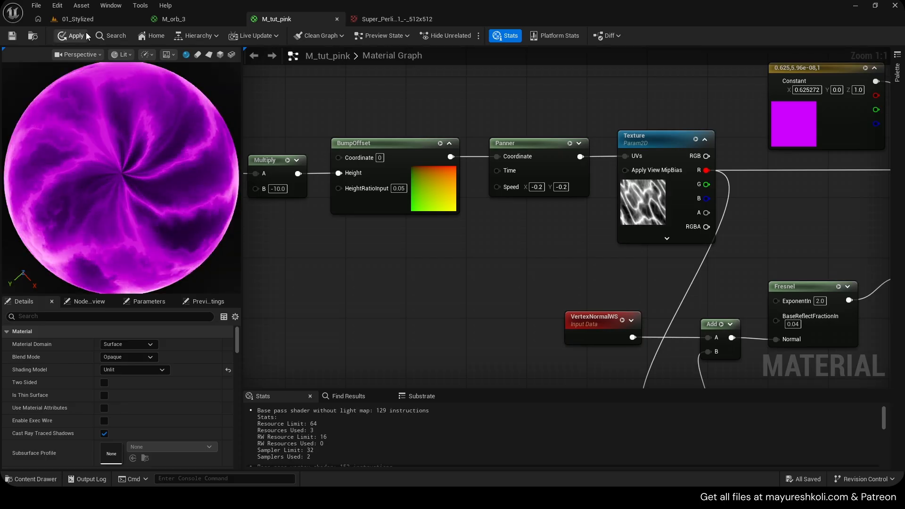
left_click(70, 36)
- Examine the Fresnel section of the M_orb_3 graph and the parameters that control its exponent, power and intensity
left_click(208, 17)
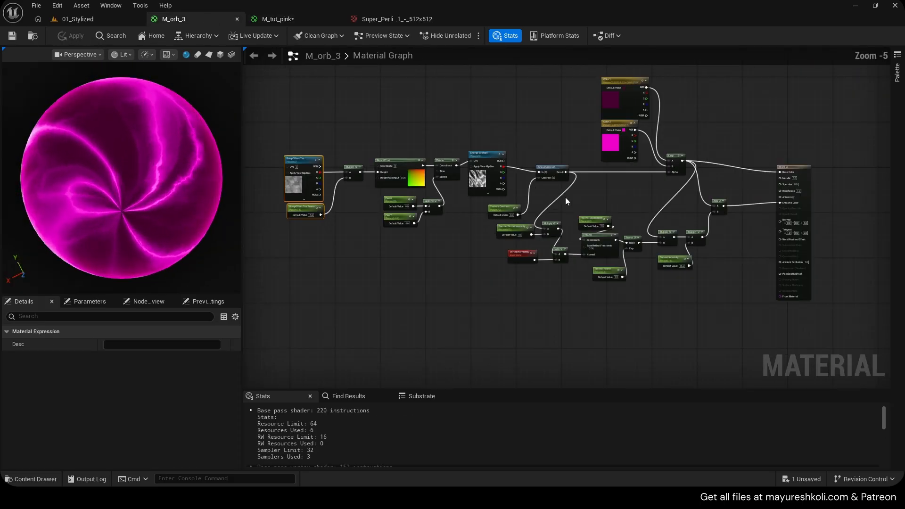
scroll(482, 199, "up", 3)
right_click_drag(488, 206, 516, 192)
scroll(478, 209, "up", 1)
scroll(417, 263, "down", 1)
scroll(417, 263, "down", 1)
scroll(524, 199, "up", 2)
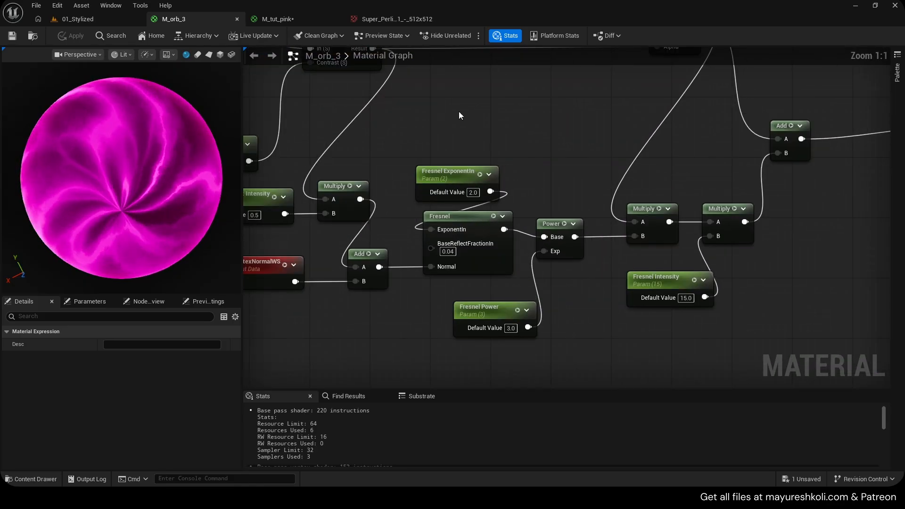
- Return to M_tut_pink, save it, and inspect the animated orb from different angles
left_click(287, 20)
key("ctrl+s")
right_click_drag(154, 180, 153, 198)
left_click_drag(154, 179, 147, 160)
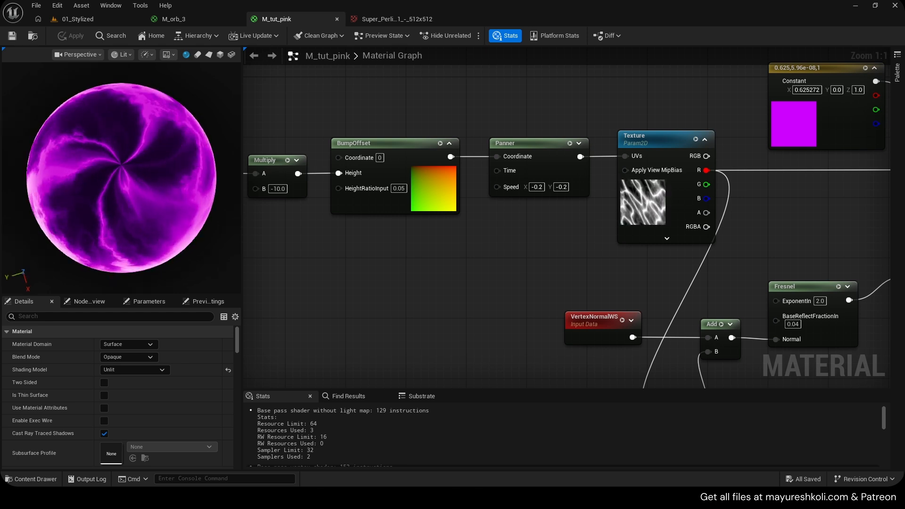
- Promote the B input of the Multiply feeding BumpOffset to a parameter named Offset Height
right_click_drag(469, 235, 763, 245)
left_click_drag(441, 162, 396, 167)
right_click(549, 197)
left_click(592, 275)
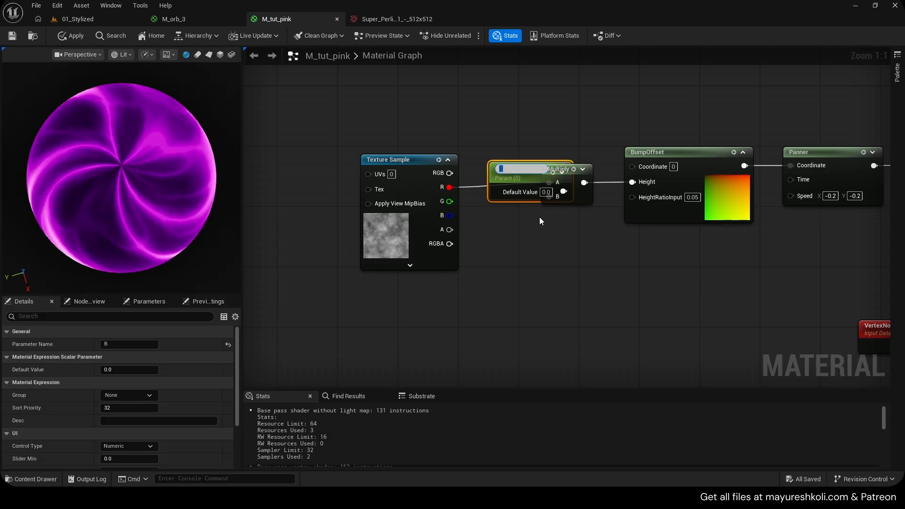
type("Offset Height")
key("Return")
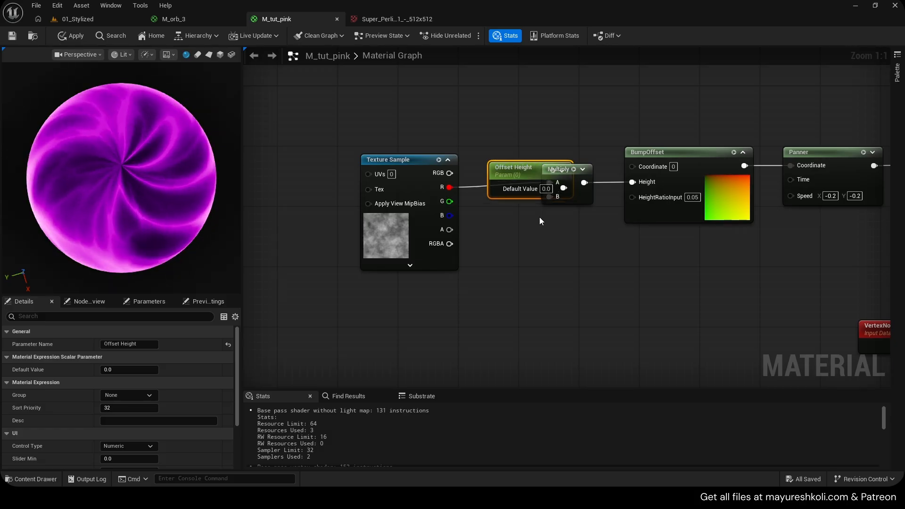
- Place the Offset Height parameter below its Multiply, set its default value to -10, and save the material
left_click_drag(544, 186, 505, 291)
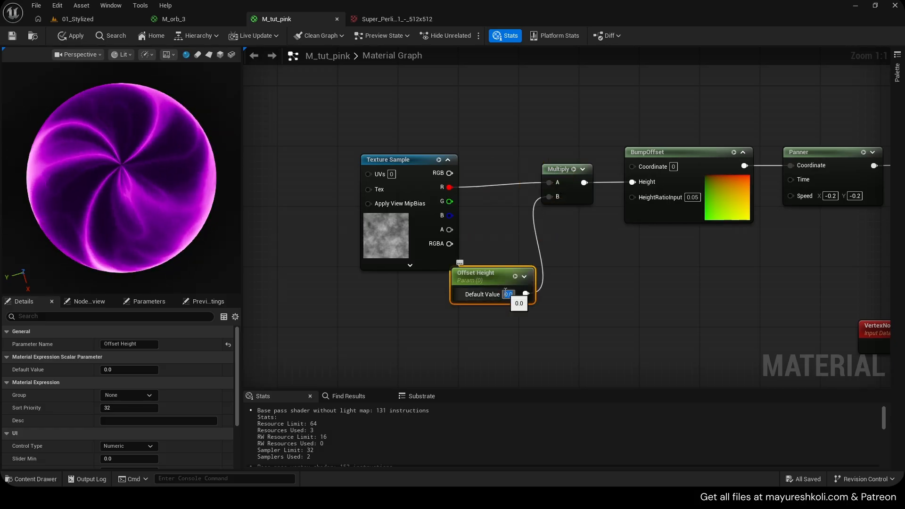
type("-10")
key("Return")
scroll(505, 283, "down", 4)
key("ctrl+s")
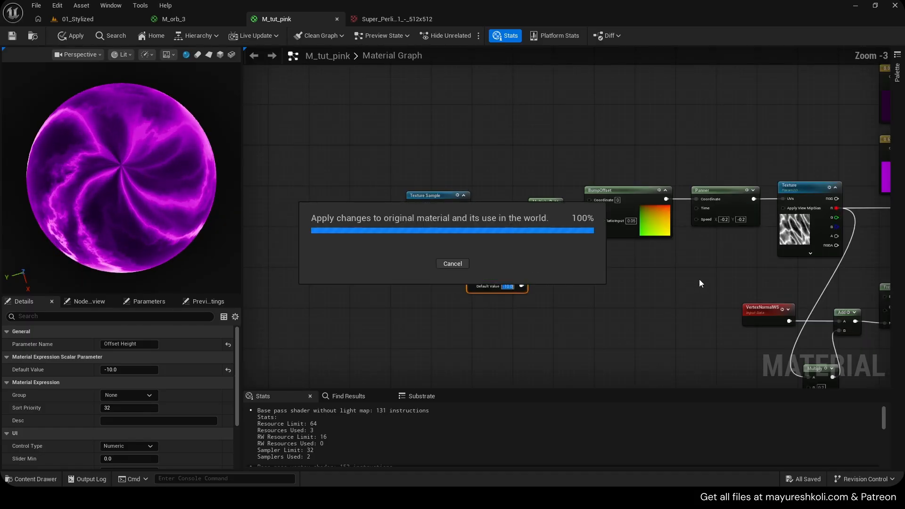
- Promote the B input of the Multiply that scales the Fresnel normal distortion to a parameter named Fresnel Distortion Intensity
right_click_drag(700, 279, 355, 269)
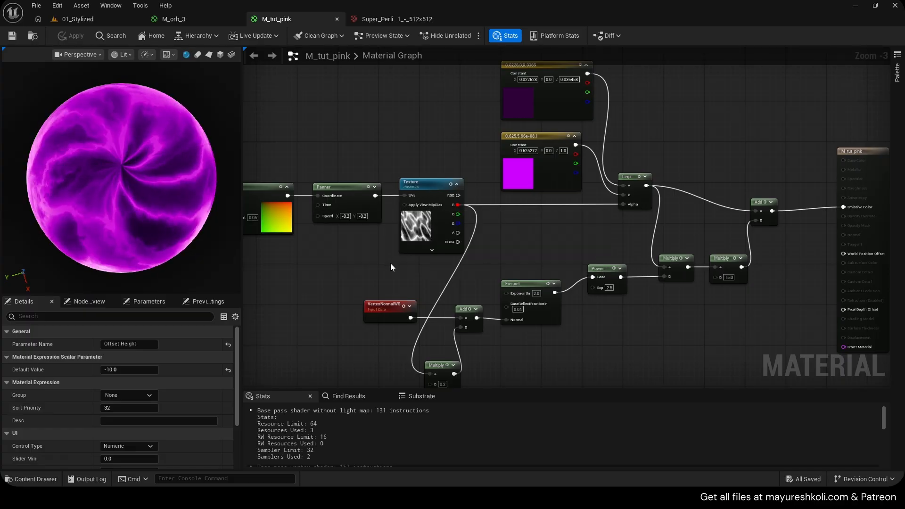
scroll(385, 244, "up", 3)
left_click(559, 236)
right_click_drag(530, 370, 432, 191)
right_click_drag(522, 292, 557, 262)
right_click(500, 290)
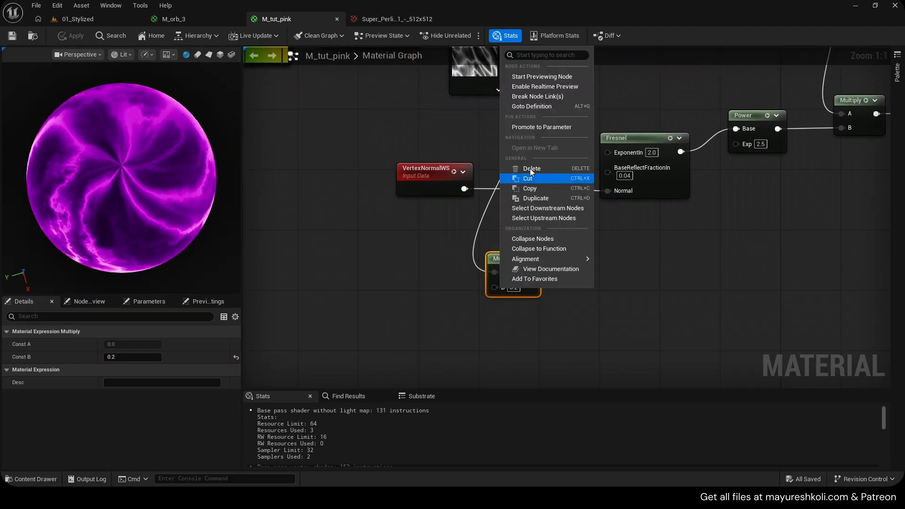
left_click(528, 122)
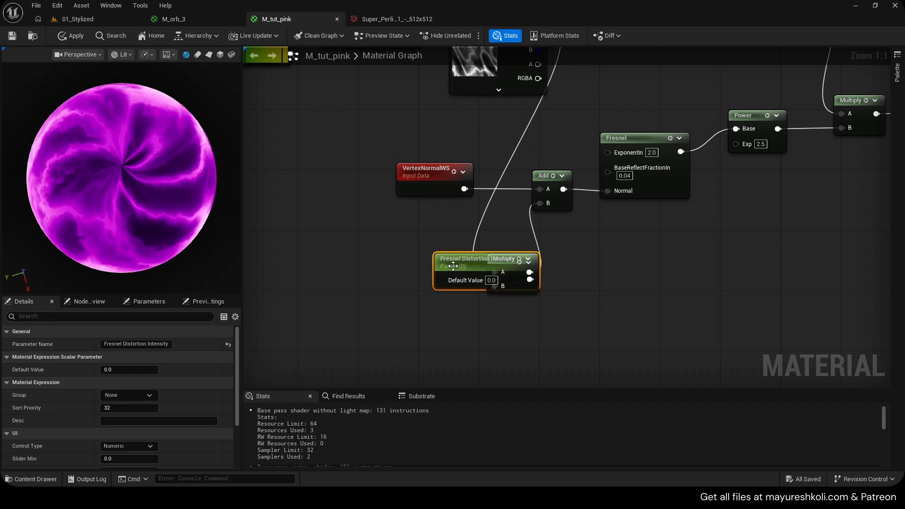
- Set the Fresnel Distortion Intensity default value to 0.2 and save the material
type("1")
left_click(537, 313)
scroll(538, 314, "down", 6)
right_click_drag(628, 162, 515, 278)
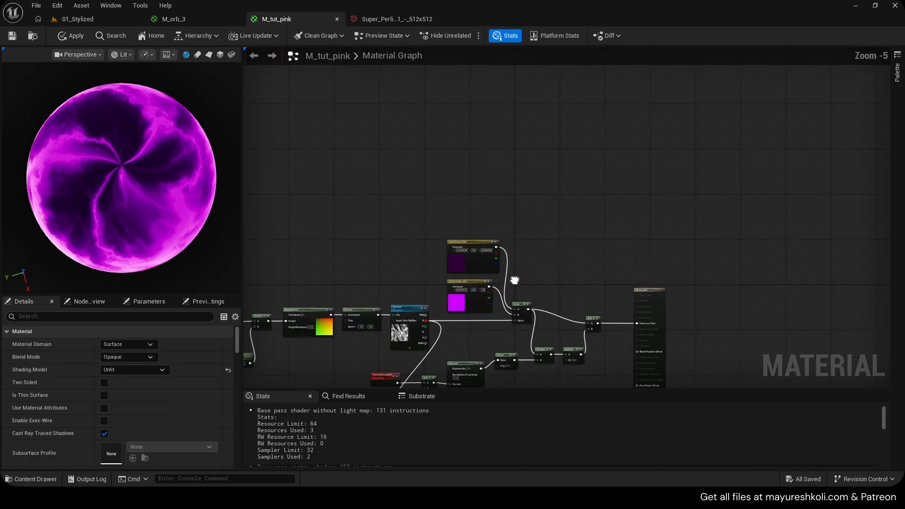
scroll(482, 255, "up", 5)
key("ctrl+s")
- Convert the dark purple constant feeding the Lerp's A input to a parameter named Color 1
right_click_drag(557, 182, 623, 125)
left_click_drag(504, 194, 510, 149)
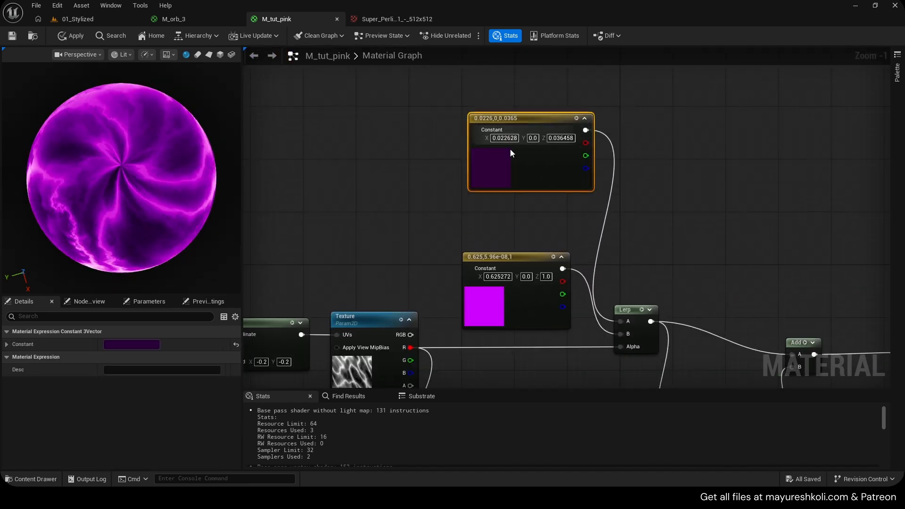
right_click_drag(519, 127, 480, 149)
right_click(479, 150)
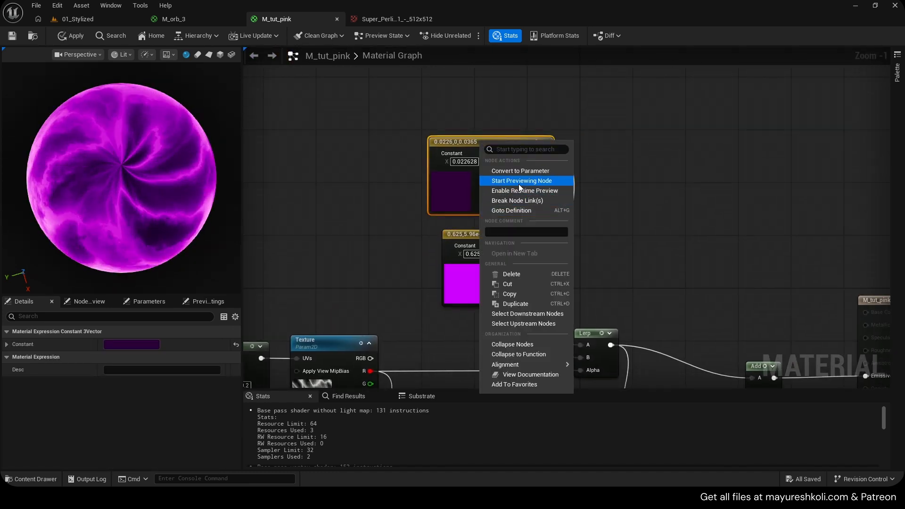
left_click(520, 171)
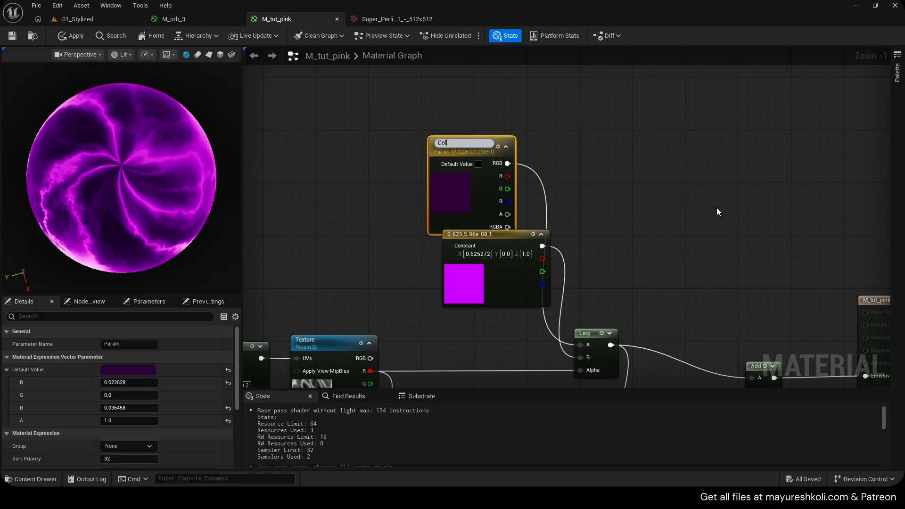
- Convert the bright magenta constant feeding the Lerp's B input to a parameter named Color 2 and apply the material
left_click_drag(498, 239, 491, 245)
right_click(494, 245)
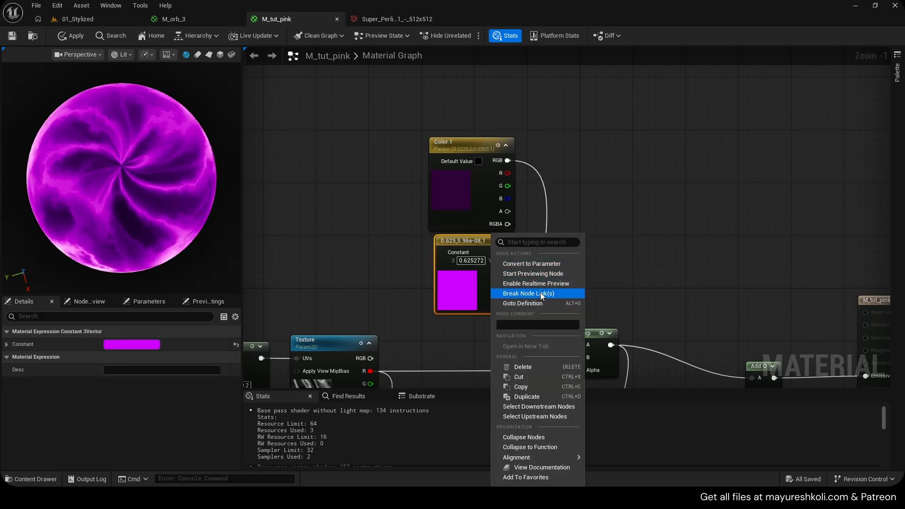
left_click(540, 265)
type("C")
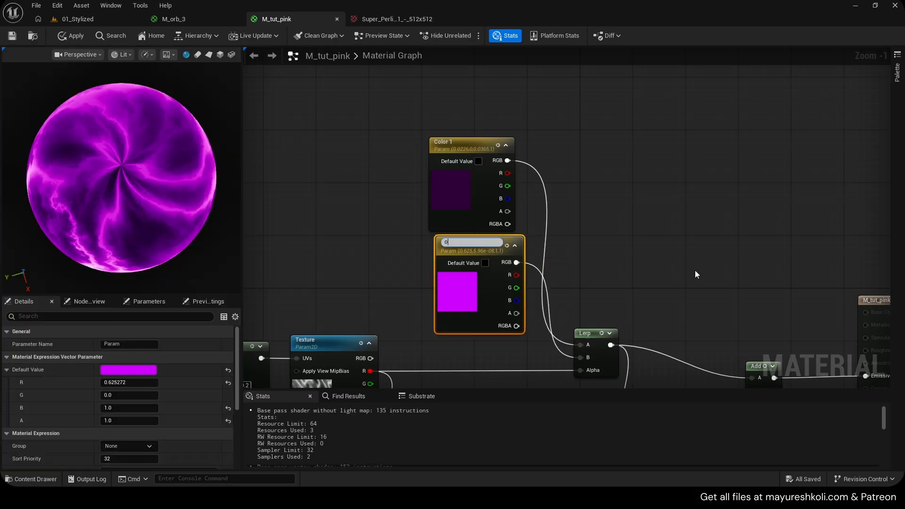
type("olor 2")
key("Return")
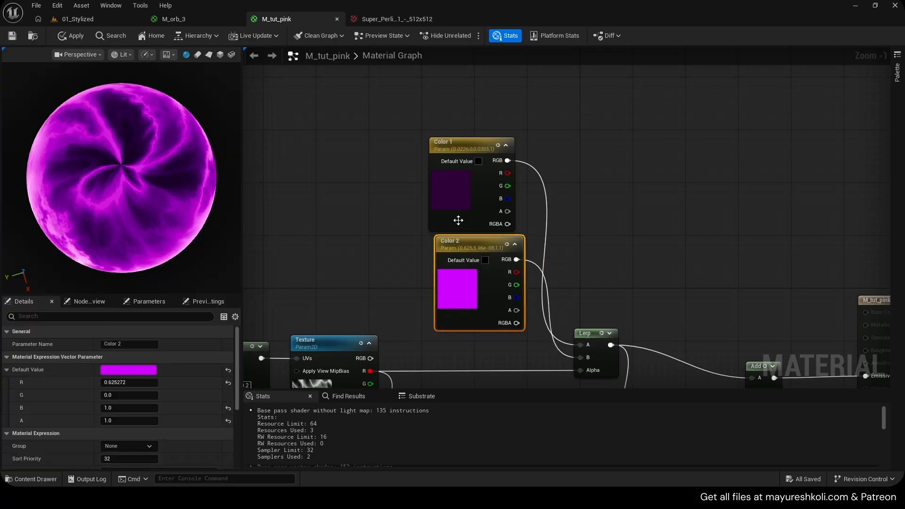
left_click(71, 35)
- Create the material instance MI_tut_pink_Inst and float its enlarged editor window beside the orb in the 01_Stylized level
left_click(93, 21)
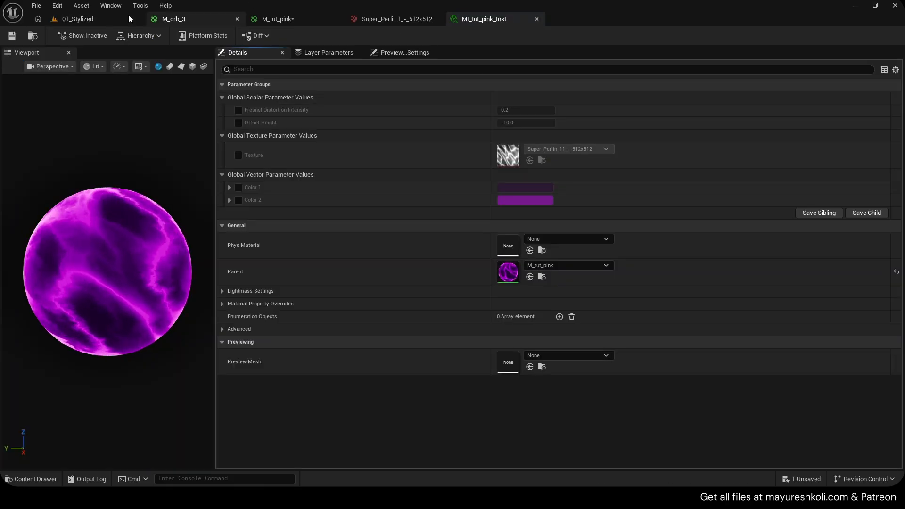
left_click(90, 20)
left_click_drag(467, 22, 584, 97)
left_click(77, 22)
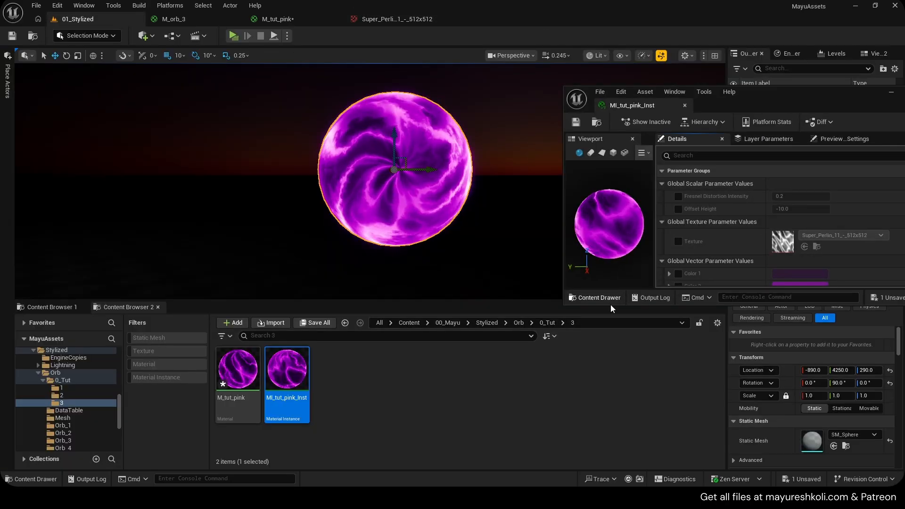
left_click_drag(565, 305, 551, 426)
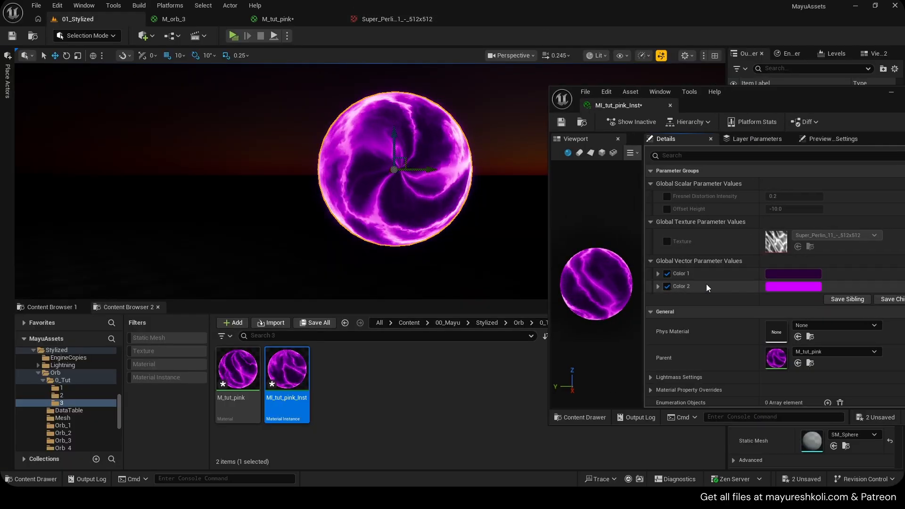
- Override the instance's Color 1 with dark red 360014FF and Color 2 with bright blue 00A0FFFF
left_click(776, 275)
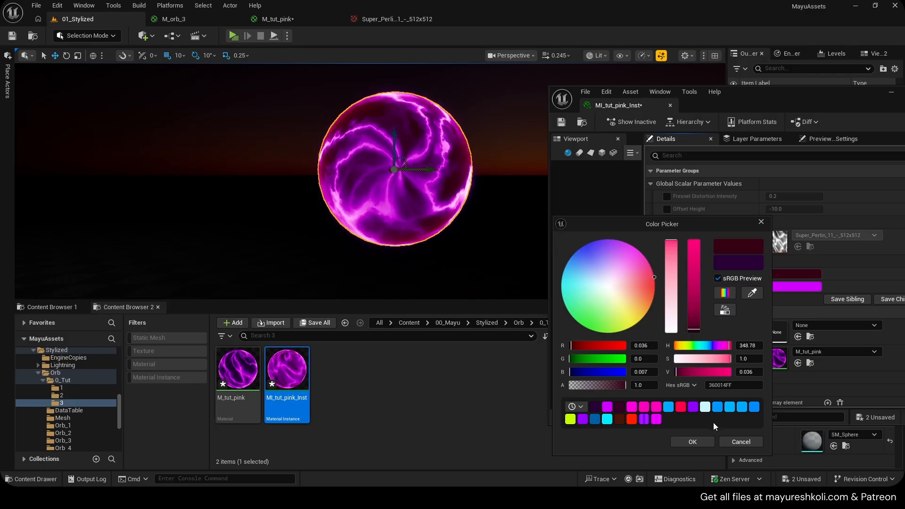
left_click(699, 442)
left_click(806, 287)
left_click_drag(678, 294, 674, 266)
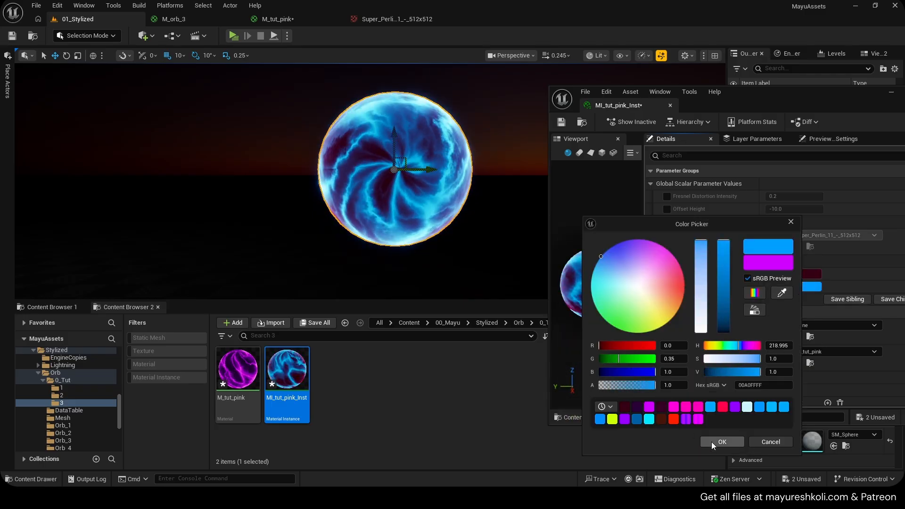
left_click(711, 443)
- Change the instance's Color 1 to a very dark blue and save MI_tut_pink_Inst
left_click(808, 274)
left_click_drag(641, 309, 641, 331)
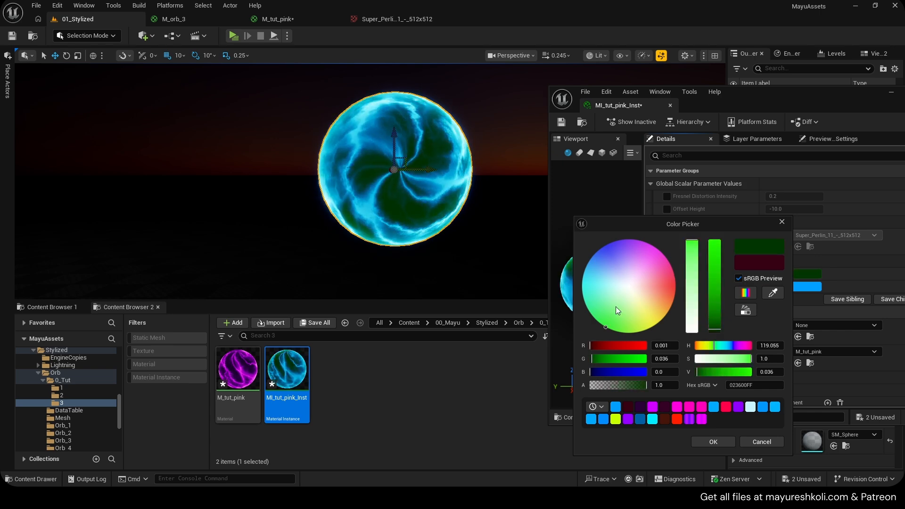
left_click(712, 442)
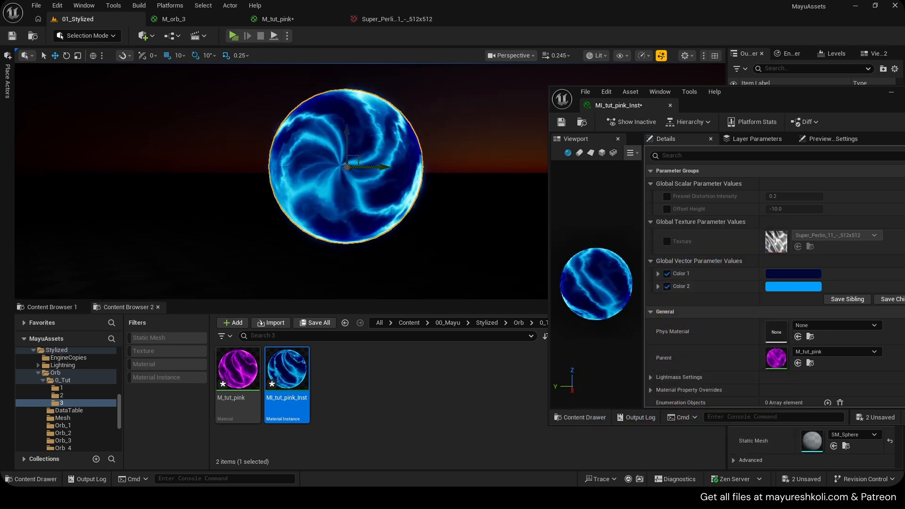
right_click_drag(359, 188, 377, 221)
key("s")
left_click(565, 121)
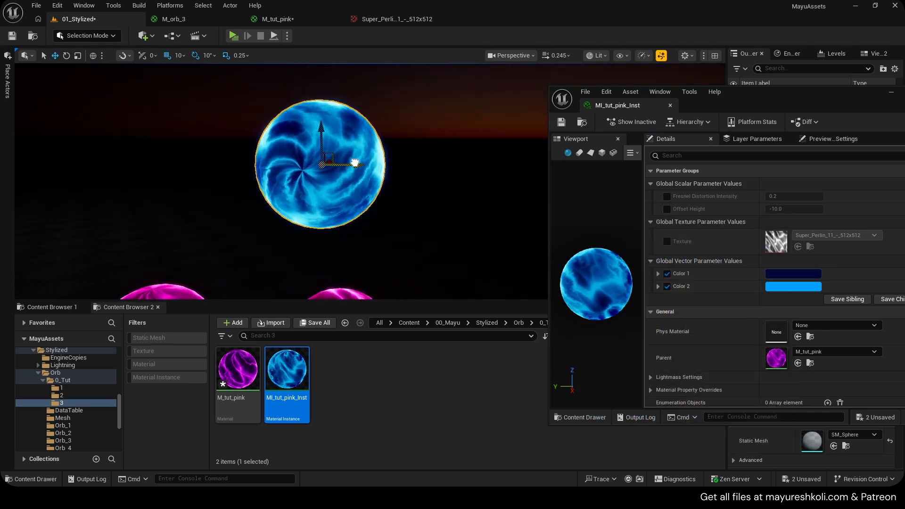
- Duplicate the blue orb beside the original at Y 4350 and assign it a copy of MI_tut_pink_Inst
left_click_drag(355, 162, 488, 167, "alt")
left_click(302, 380)
key("ctrl+c")
key("ctrl+v")
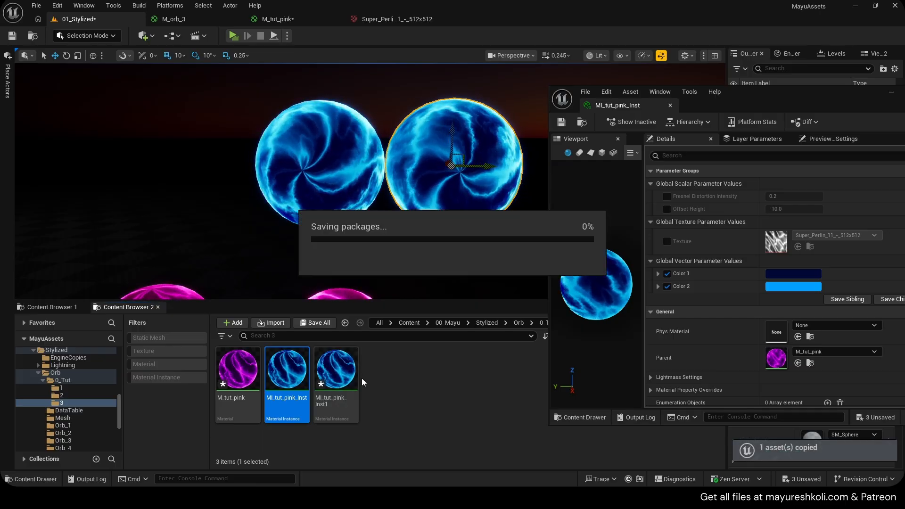
left_click(334, 361)
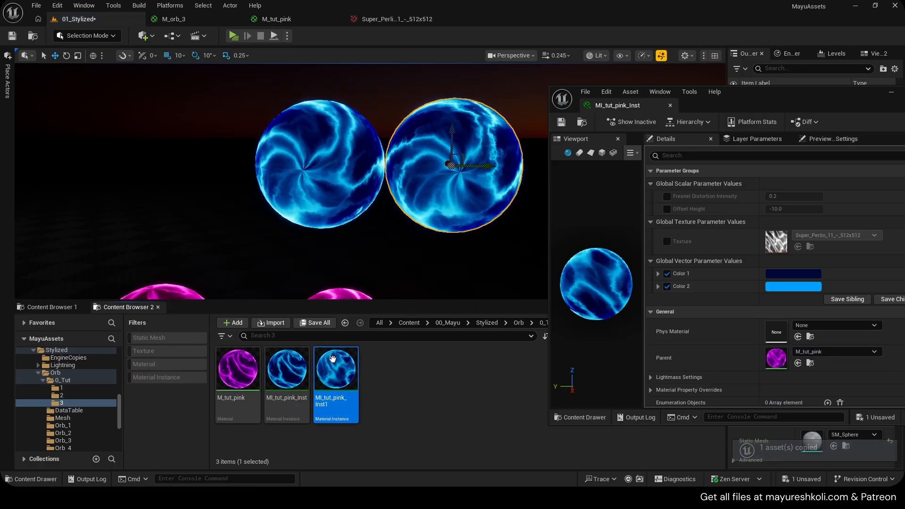
- Open MI_tut_pink_Inst1 alongside the first instance and set its Color 1 to a dark magenta
double_click(333, 360)
left_click_drag(486, 19, 721, 106)
left_click(77, 19)
left_click(802, 274)
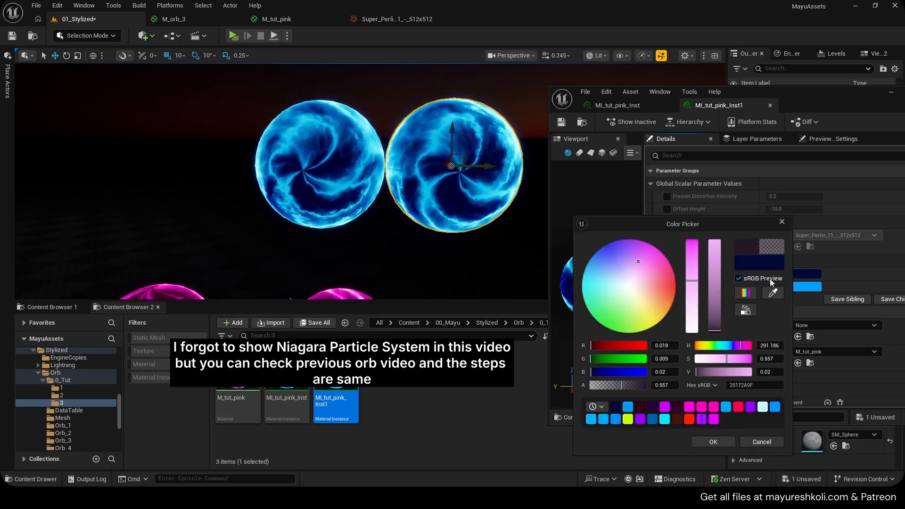
left_click_drag(642, 264, 670, 260)
left_click(719, 441)
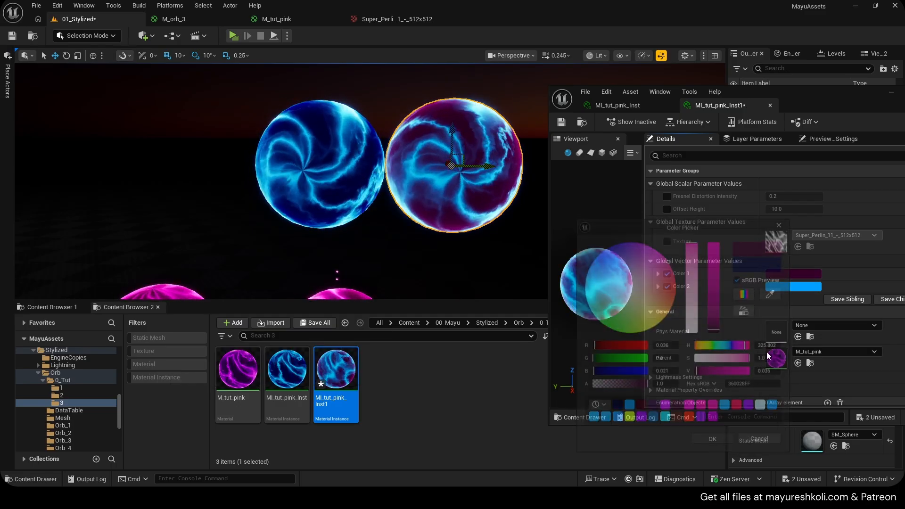
- Set Color 2 of MI_tut_pink_Inst1 to red FF1F00FF, save the instance, and close both instance editors
left_click(799, 286)
left_click_drag(628, 281, 667, 287)
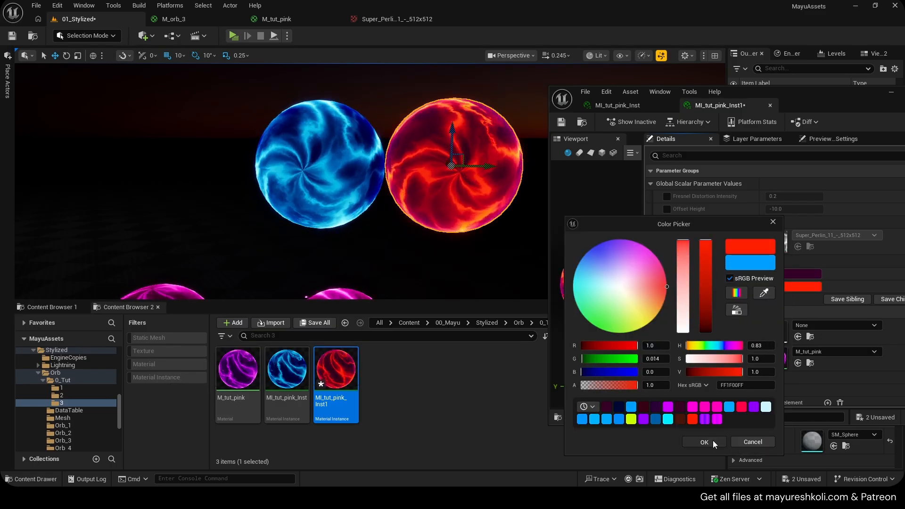
left_click(715, 443)
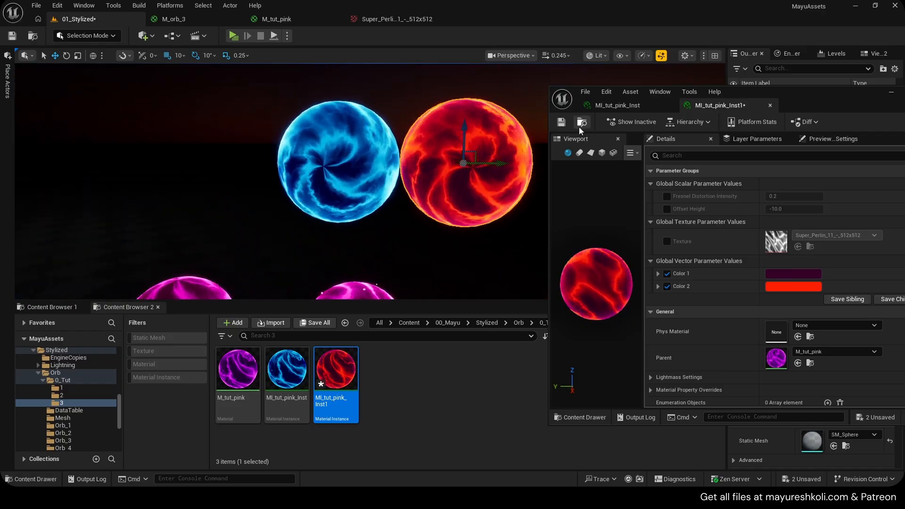
left_click(562, 123)
middle_click(724, 108)
middle_click(634, 108)
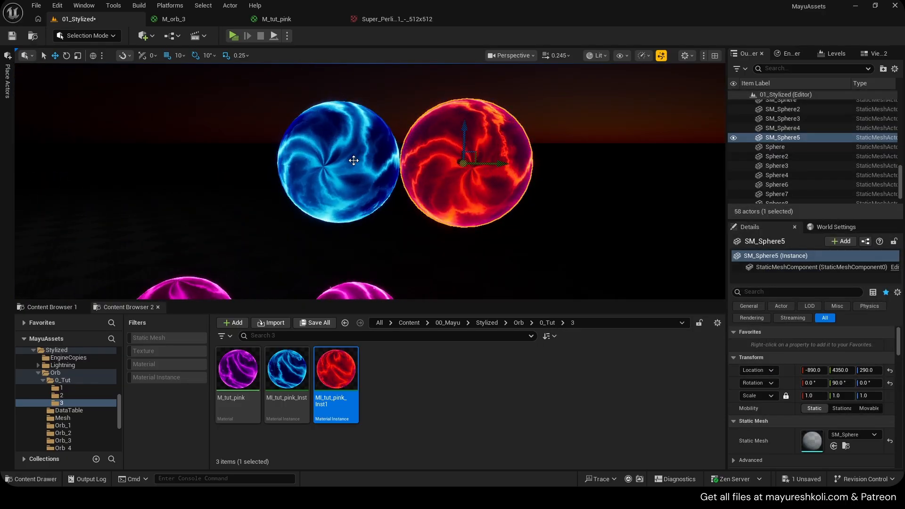
- Return to the M_tut_pink graph and reposition the Fresnel Distortion Intensity parameter near its Multiply
left_click(276, 19)
scroll(381, 231, "down", 1)
scroll(513, 231, "up", 3)
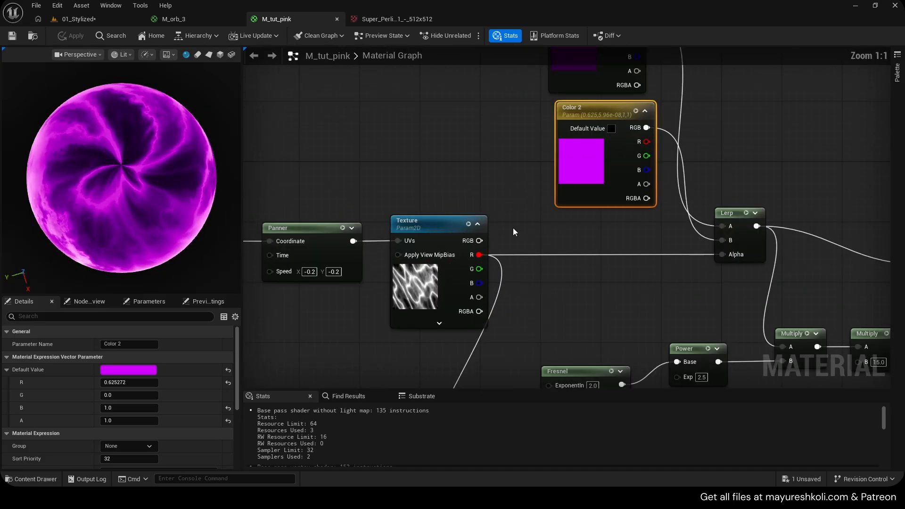
right_click_drag(513, 231, 528, 173)
left_click_drag(428, 296, 452, 272)
right_click_drag(713, 193, 448, 255)
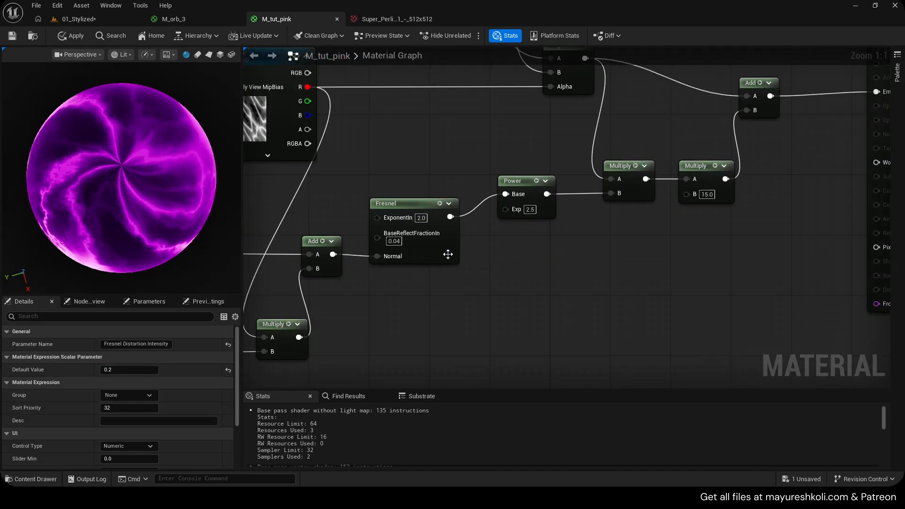
- Examine the Fresnel, Power exponent and rim-glow Multiply inputs that could be exposed as parameters
left_click_drag(507, 210, 509, 276)
right_click_drag(437, 172, 484, 182)
left_click_drag(424, 228, 391, 183)
left_click(505, 139)
right_click_drag(619, 177, 473, 218)
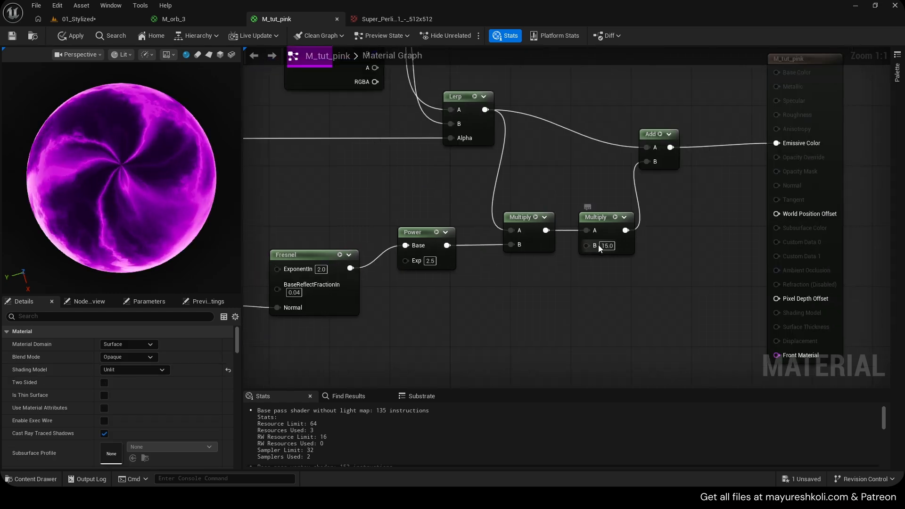
left_click_drag(586, 246, 564, 301)
left_click(557, 259)
left_click_drag(586, 245, 570, 291)
- Copy the rim-glow Multiply and insert the copy between the final Add and the Emissive Color input
right_click_drag(683, 204, 522, 256)
left_click(447, 277)
key("ctrl+c")
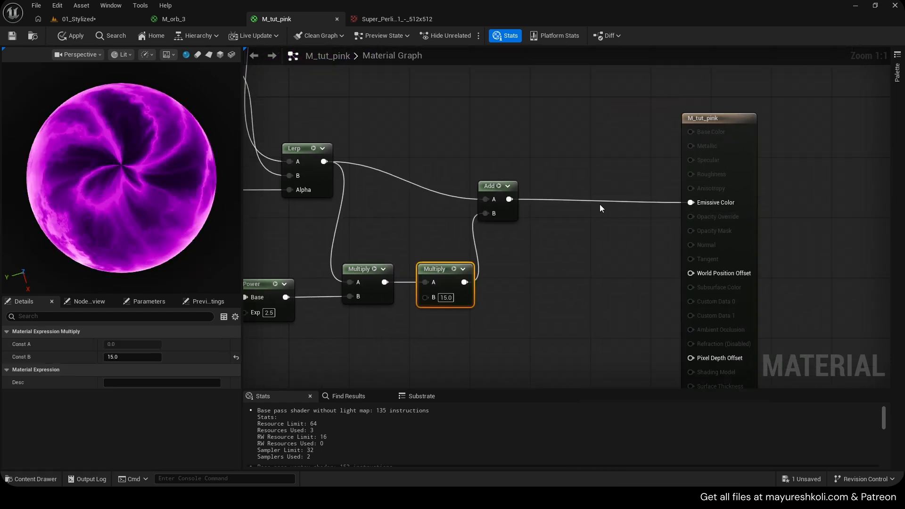
key("ctrl+v")
left_click_drag(596, 210, 595, 210)
left_click_drag(631, 207, 694, 204)
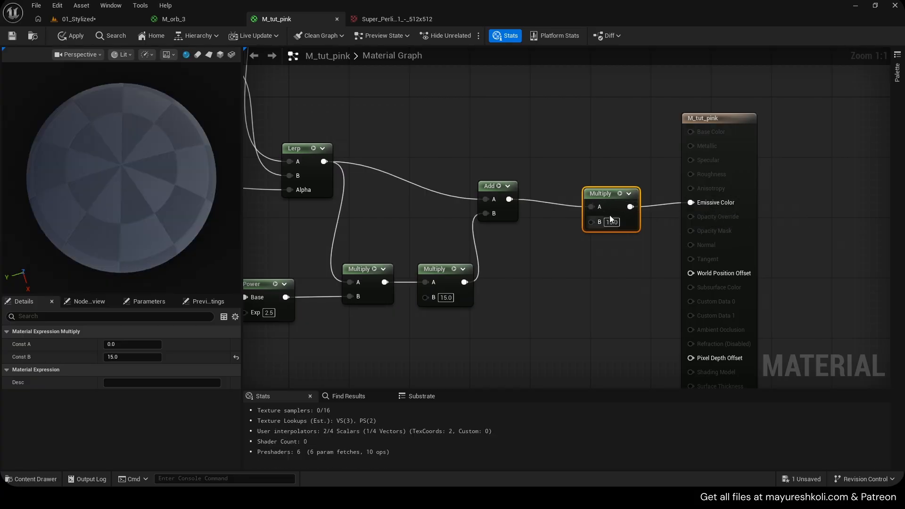
- Align the new Multiply with the final Add and set its B value to 5
left_click_drag(601, 194, 601, 187)
left_click(612, 215)
type("1")
key("Return")
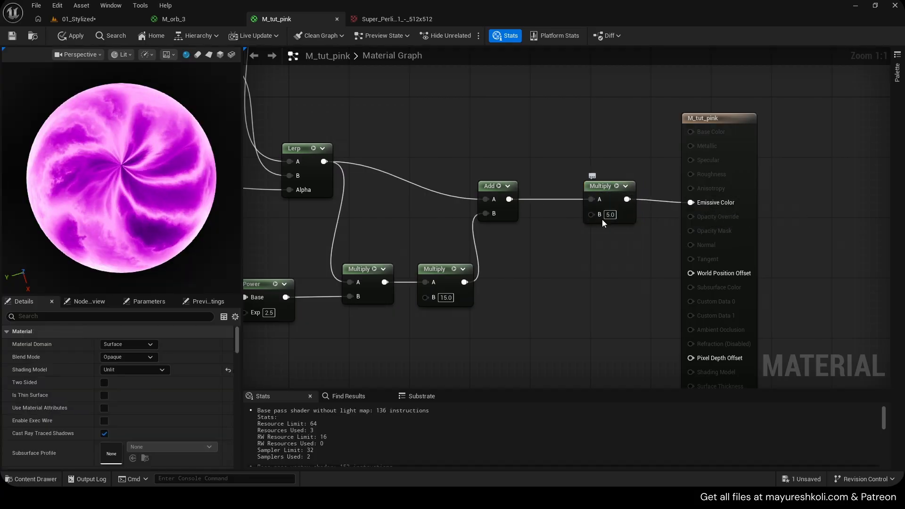
- Set the B value of the Multiply feeding Emissive Color to 2 and apply the changes to the material
left_click(609, 215)
type("2")
key("Return")
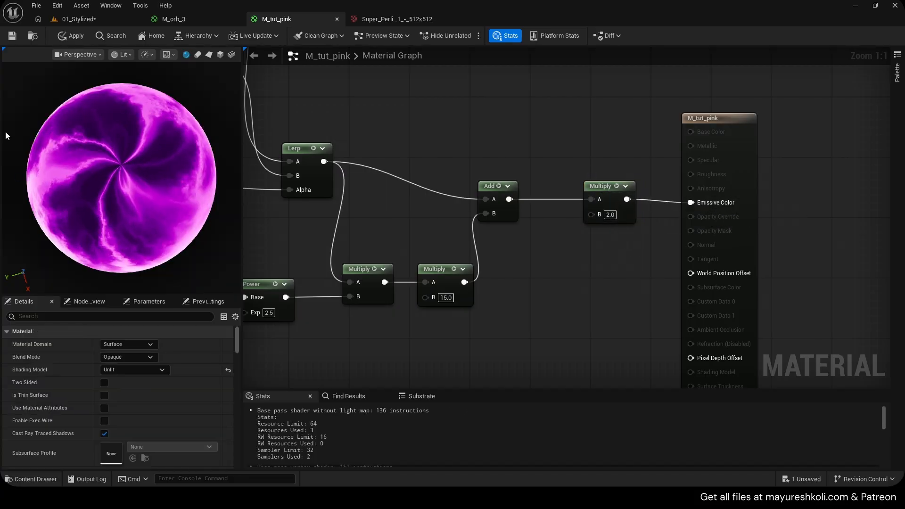
left_click(69, 38)
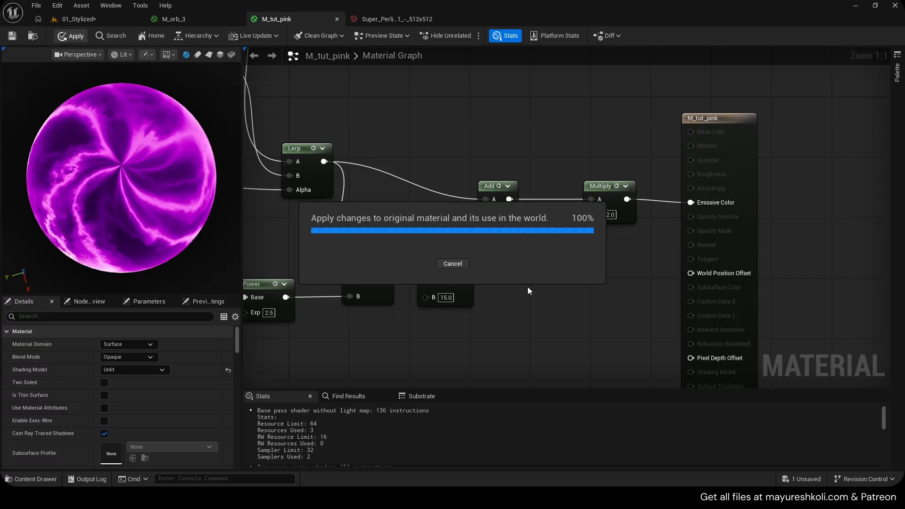
- Preview the rim-glow Multiply with B value 15 on its own, restore the full material preview, and save the material
right_click_drag(528, 287, 576, 267)
left_click(516, 249)
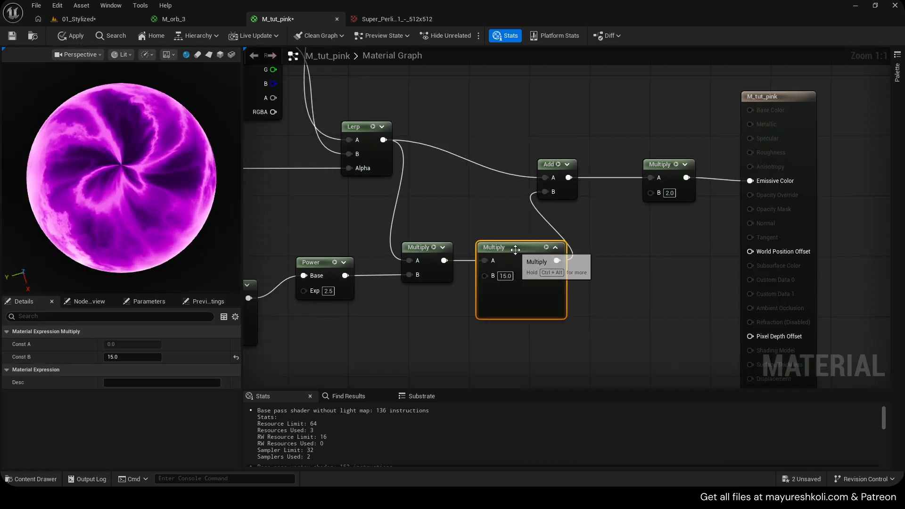
key("space")
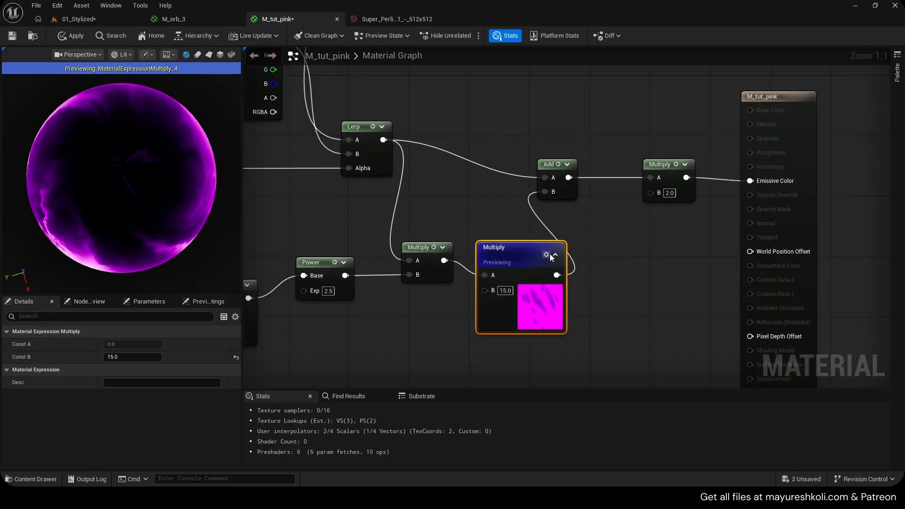
left_click(548, 255)
scroll(502, 291, "down", 2)
right_click_drag(501, 291, 573, 278)
key("ctrl+s")
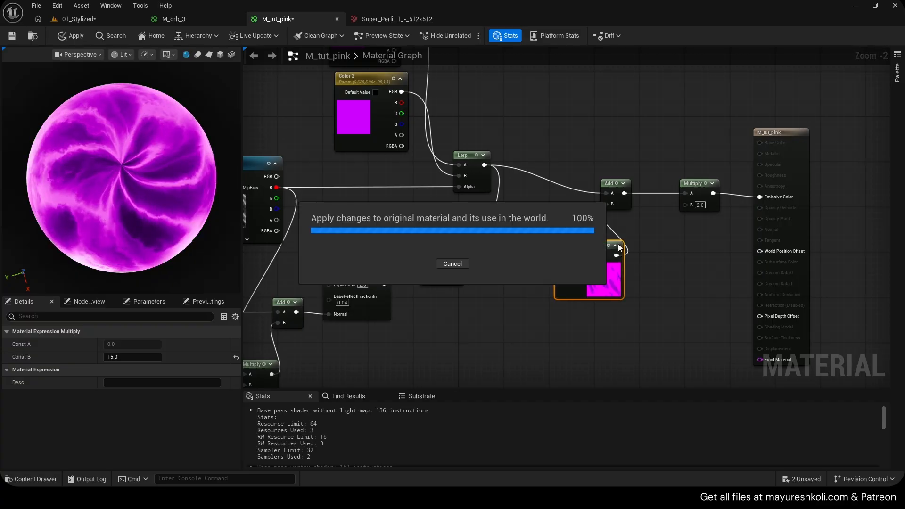
- Return to the 01_Stylized level and look over the orbs in the scene
left_click(103, 18)
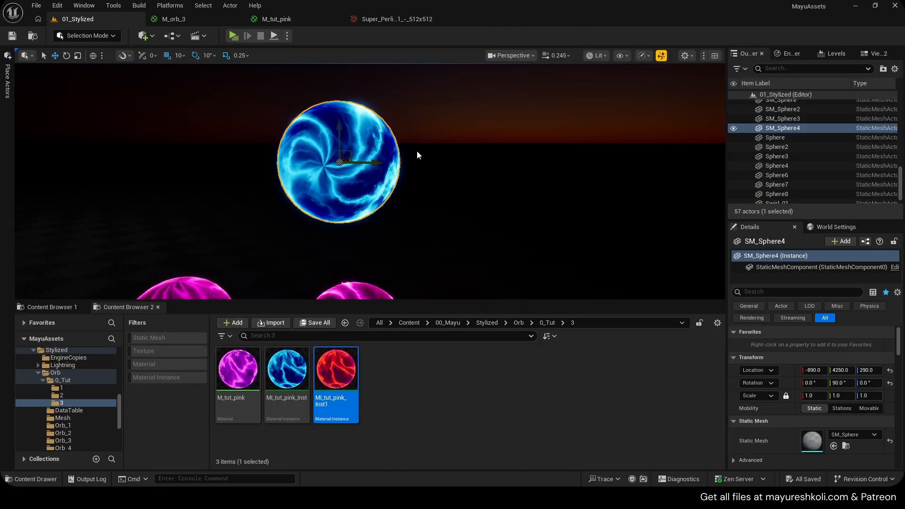
right_click_drag(416, 151, 411, 156)
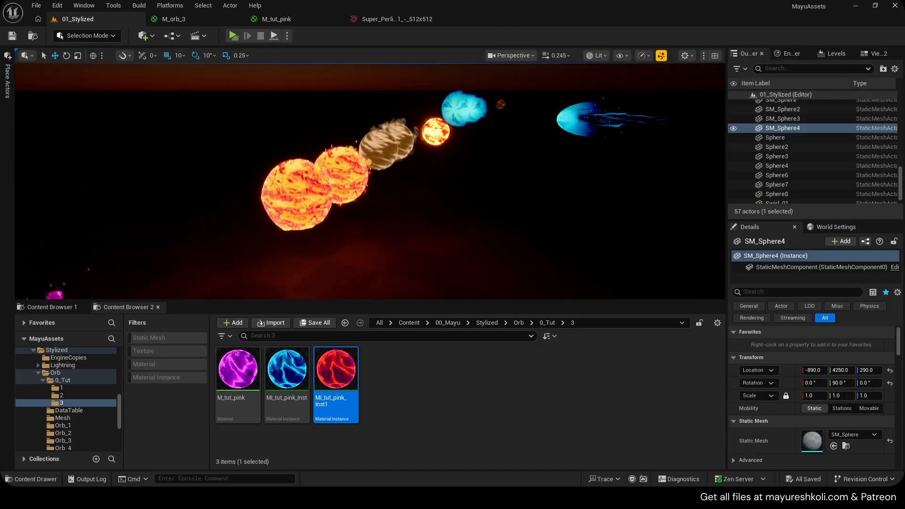
key("f")
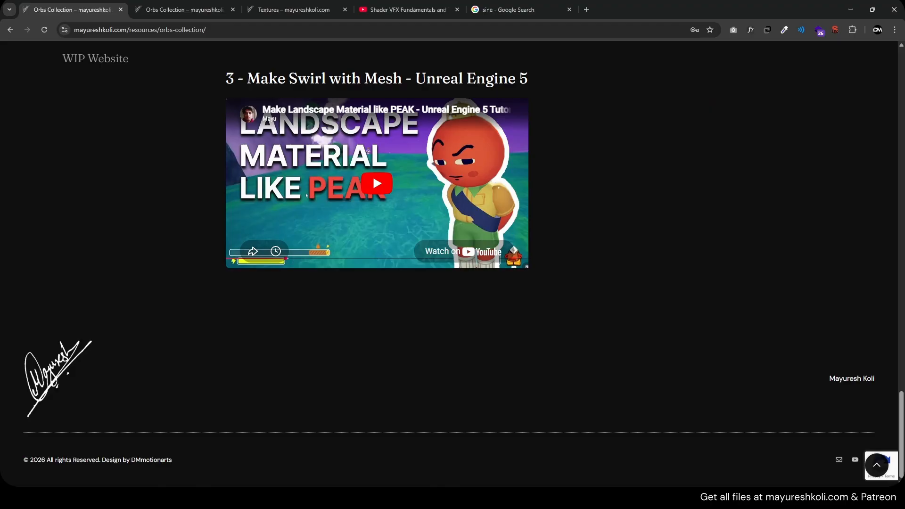
- Switch to the browser and view the beginning of the Orbs Collection resource page
scroll(403, 368, "up", 15)
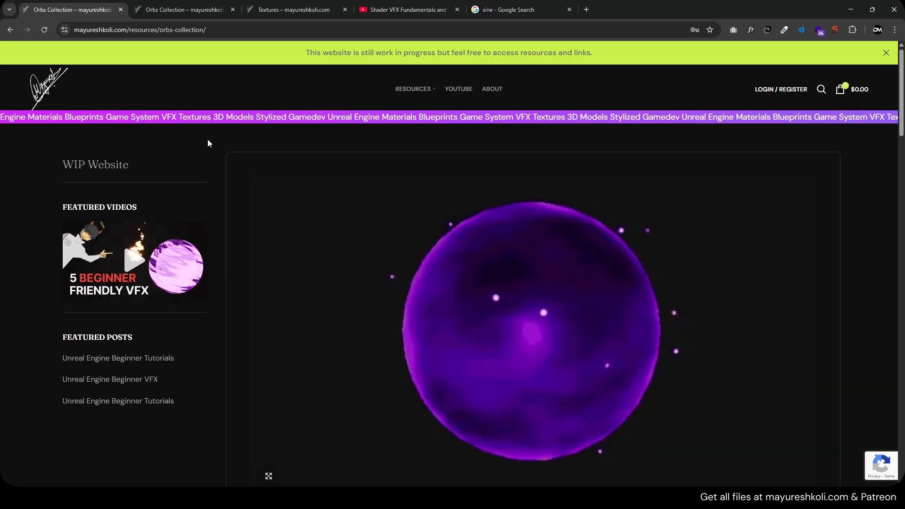